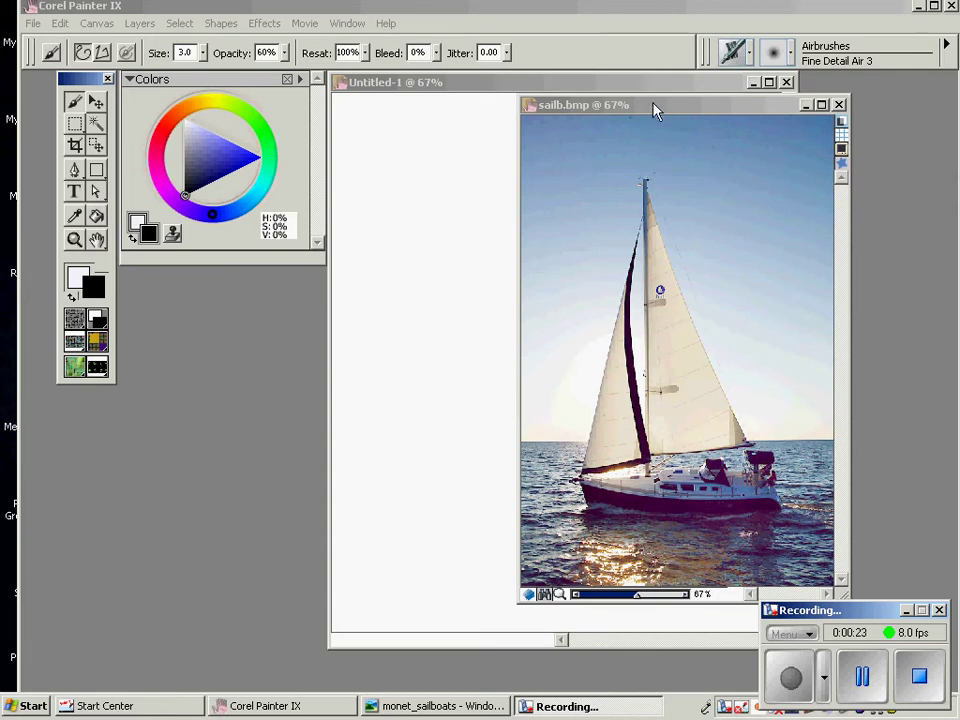
- Examine the monet_sailboats painting in Windows Picture and Fax Viewer as a reference, and return to Corel Painter
left_click(653, 107)
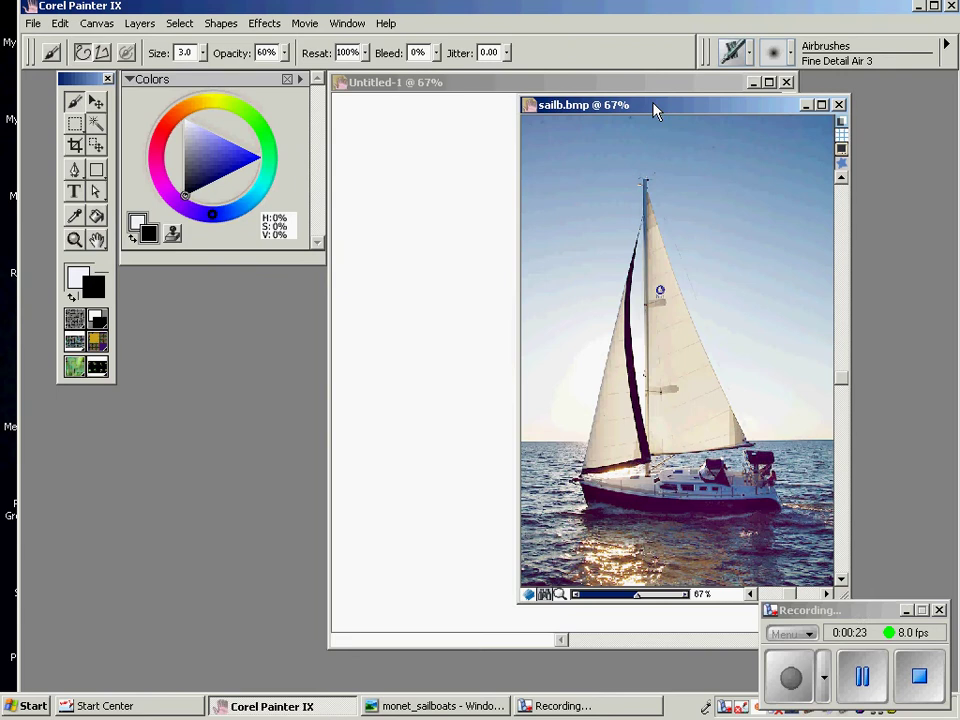
left_click(920, 10)
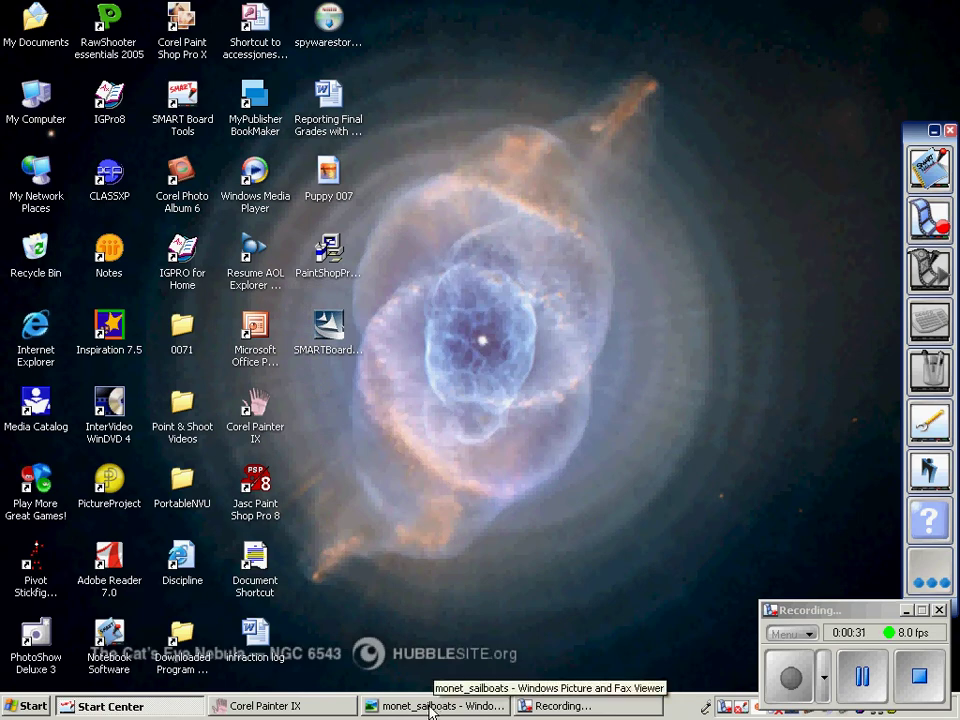
left_click(432, 707)
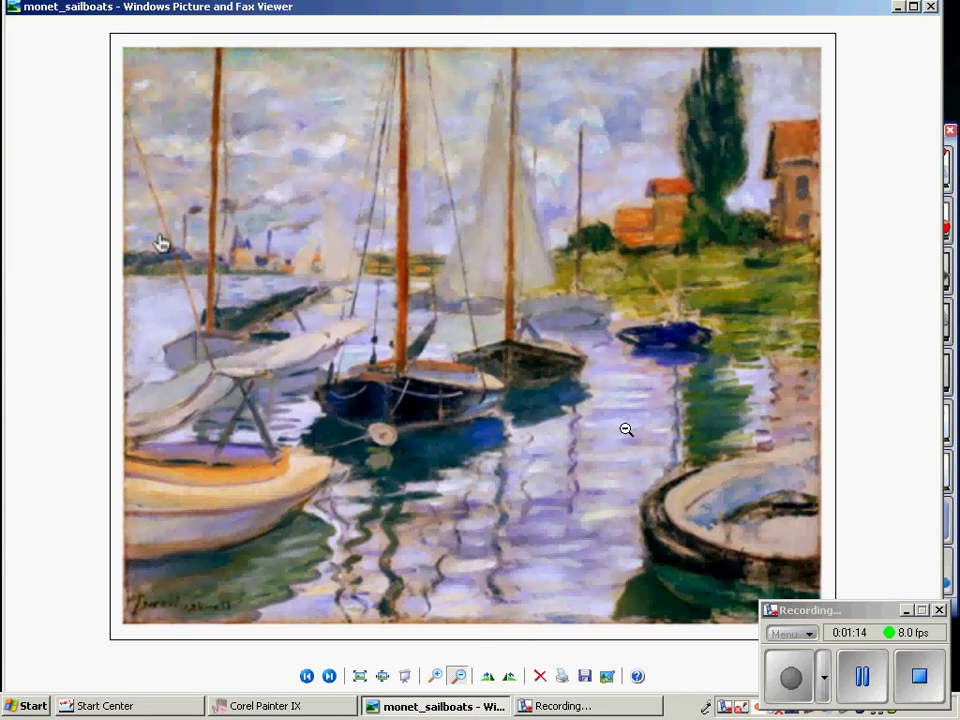
left_click(899, 8)
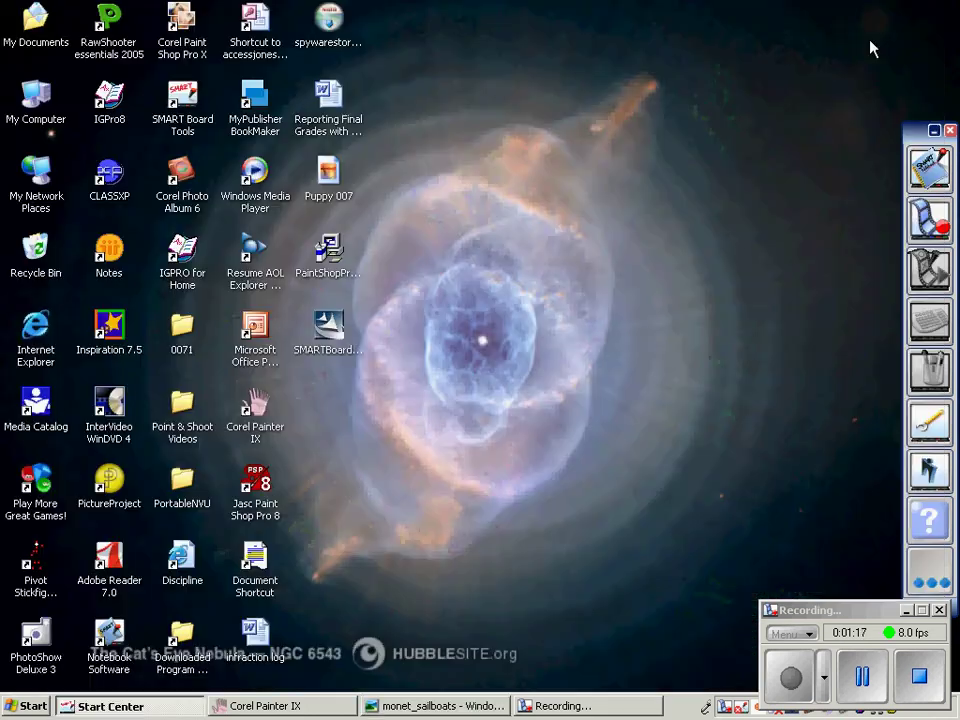
left_click(322, 712)
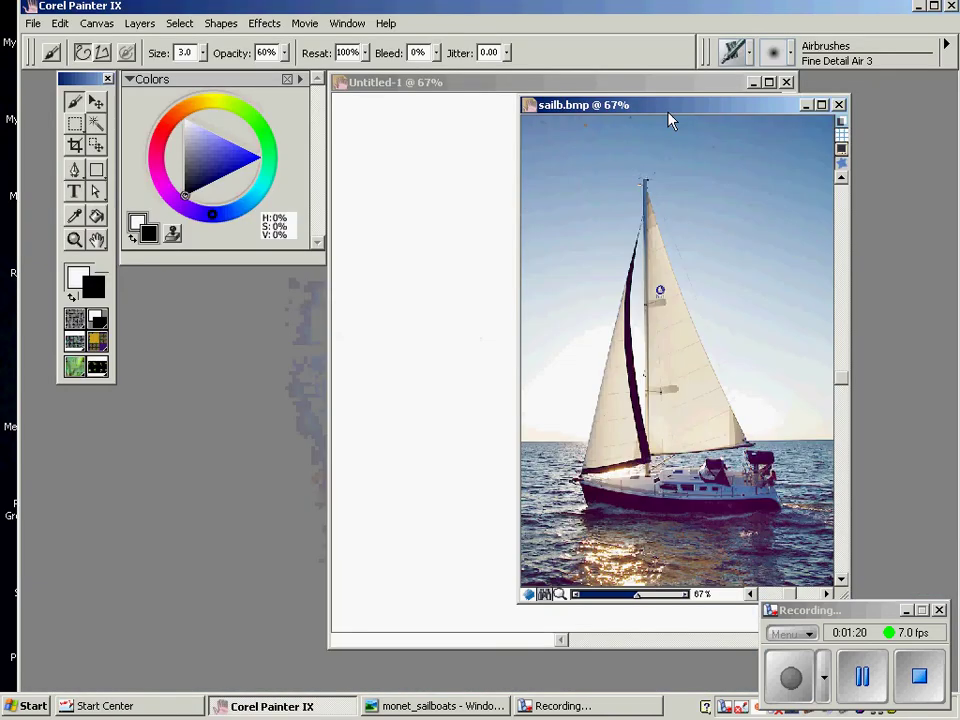
- Reduce the sailb.bmp reference photo's zoom to 51% and shrink its window to fit the whole picture
left_click(701, 85)
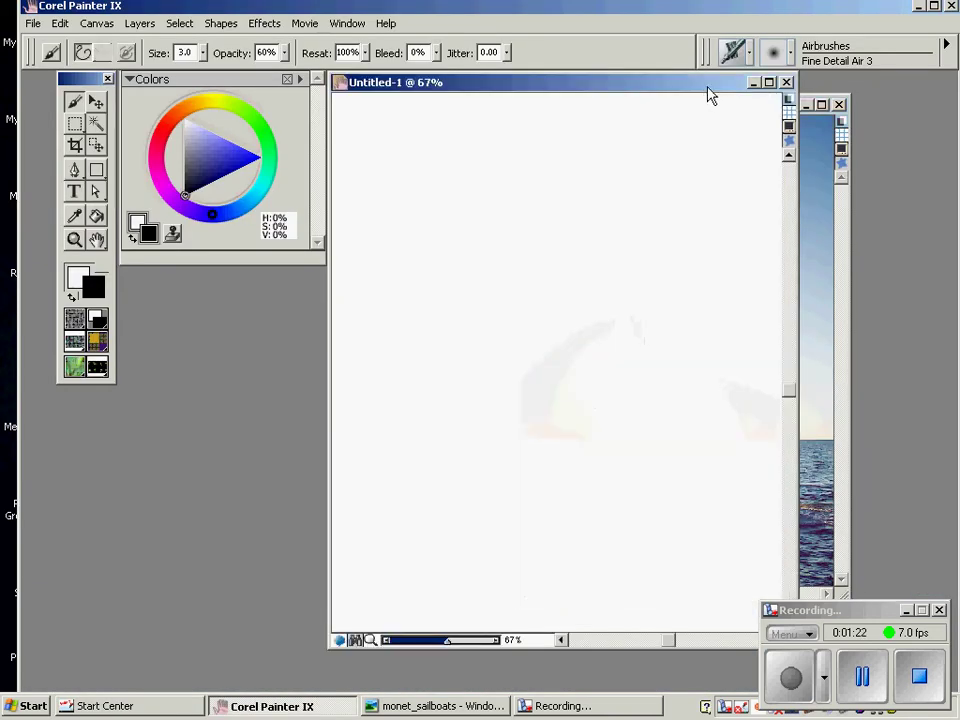
left_click(815, 106)
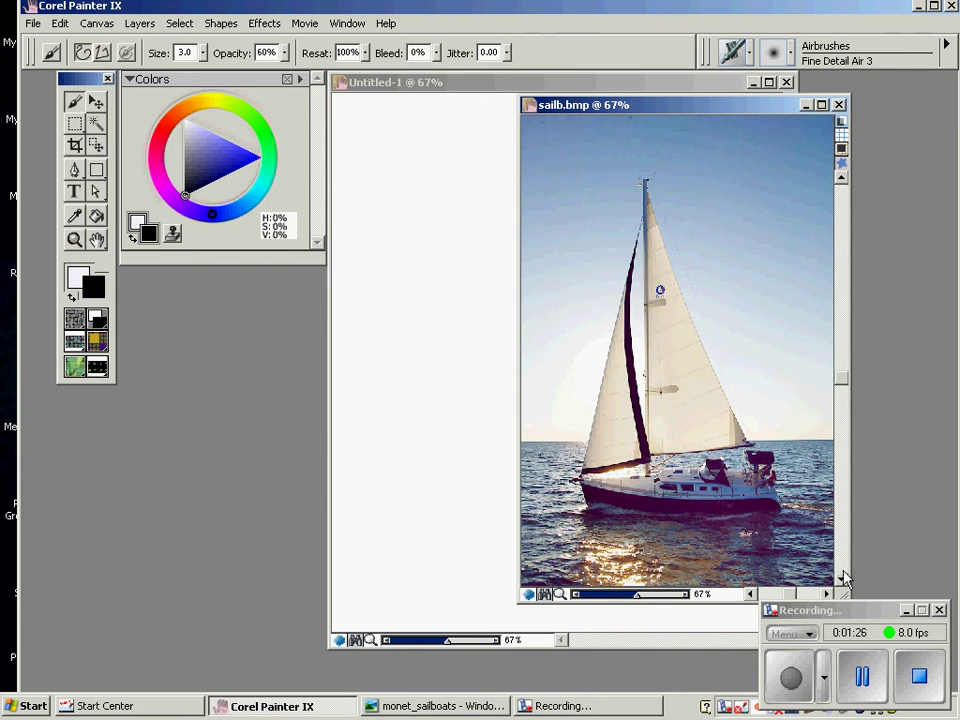
left_click_drag(861, 613, 838, 655)
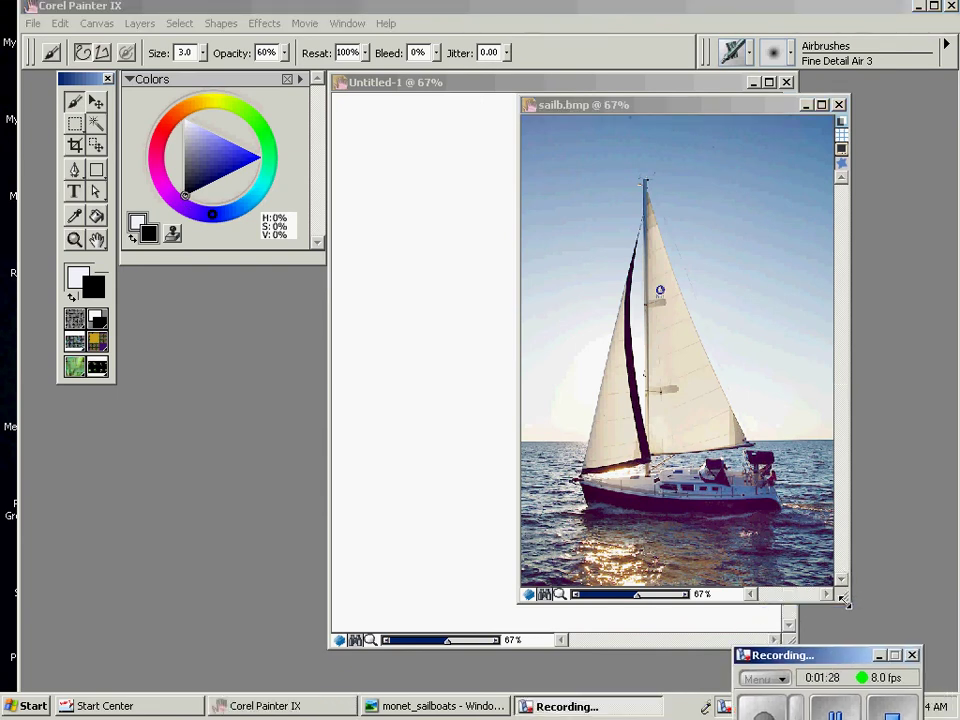
mouse_move(847, 603)
left_mouse_down()
mouse_move(821, 542)
mouse_move(784, 335)
mouse_move(765, 438)
left_mouse_up()
left_click_drag(631, 436, 632, 444)
left_click_drag(762, 436, 845, 475)
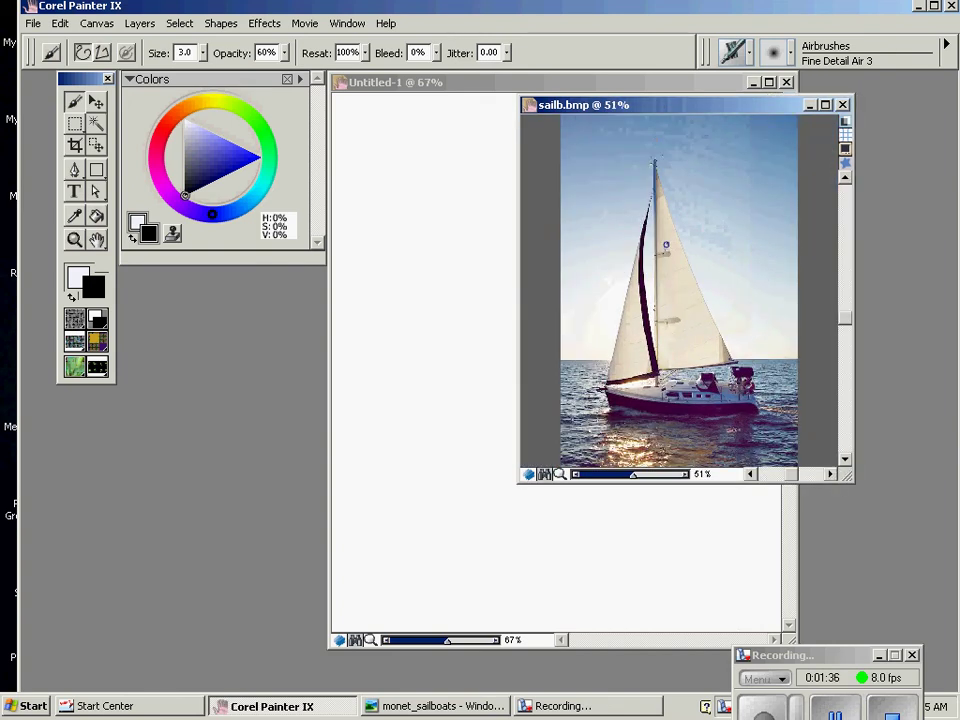
- Arrange the sailb.bmp photo beside the blank Untitled-1 canvas and move the Colors palette clear of the drawing area
left_click_drag(652, 112, 804, 103)
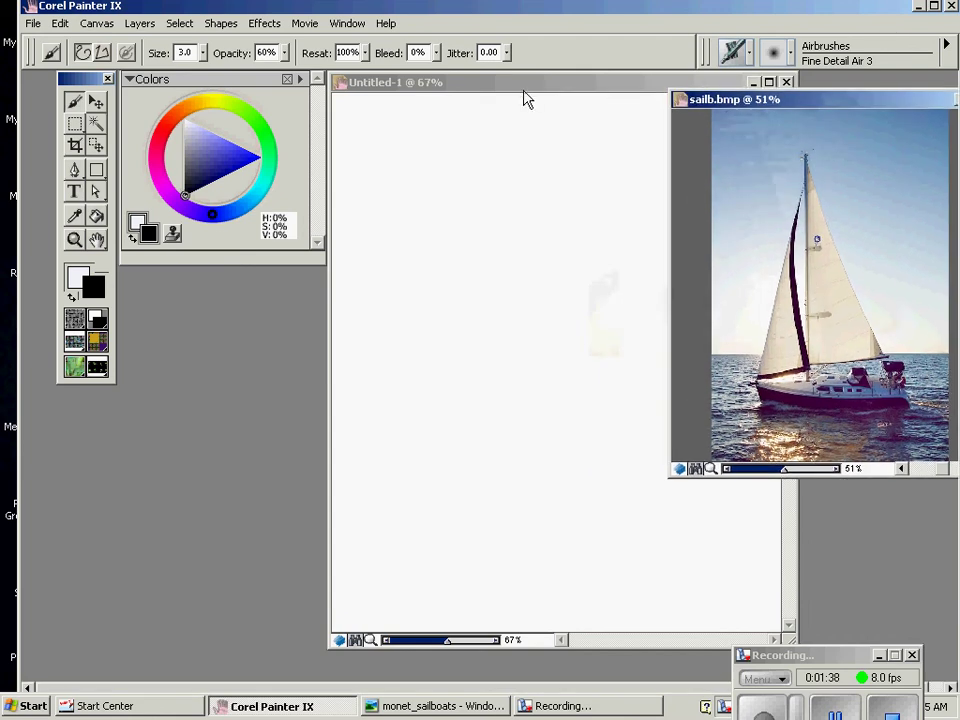
left_click_drag(525, 88, 355, 78)
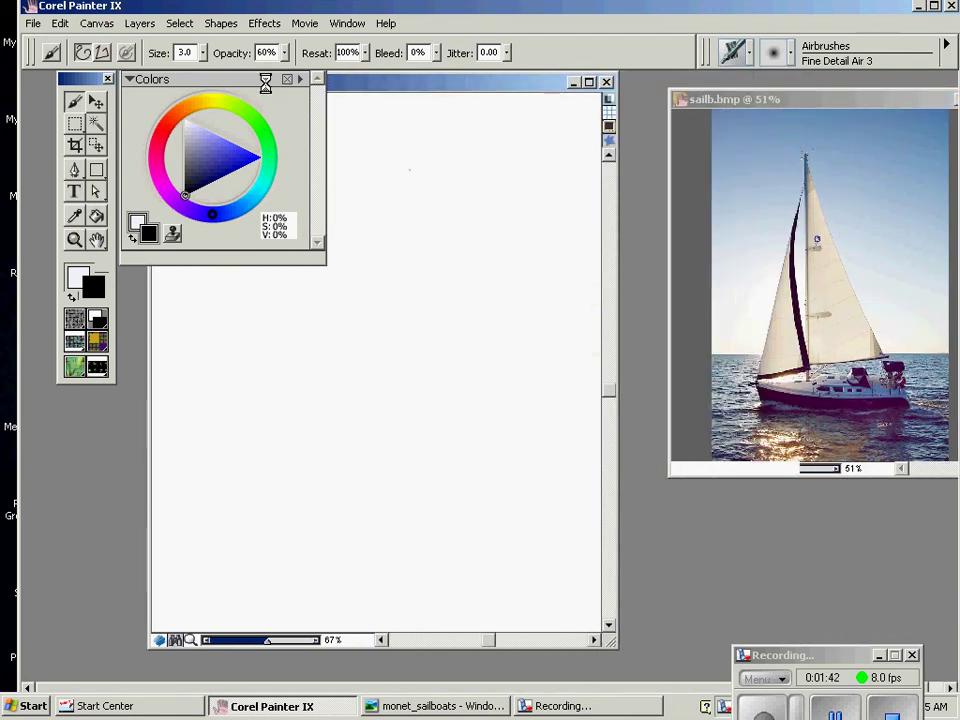
mouse_move(266, 82)
left_click_drag(266, 76, 70, 469)
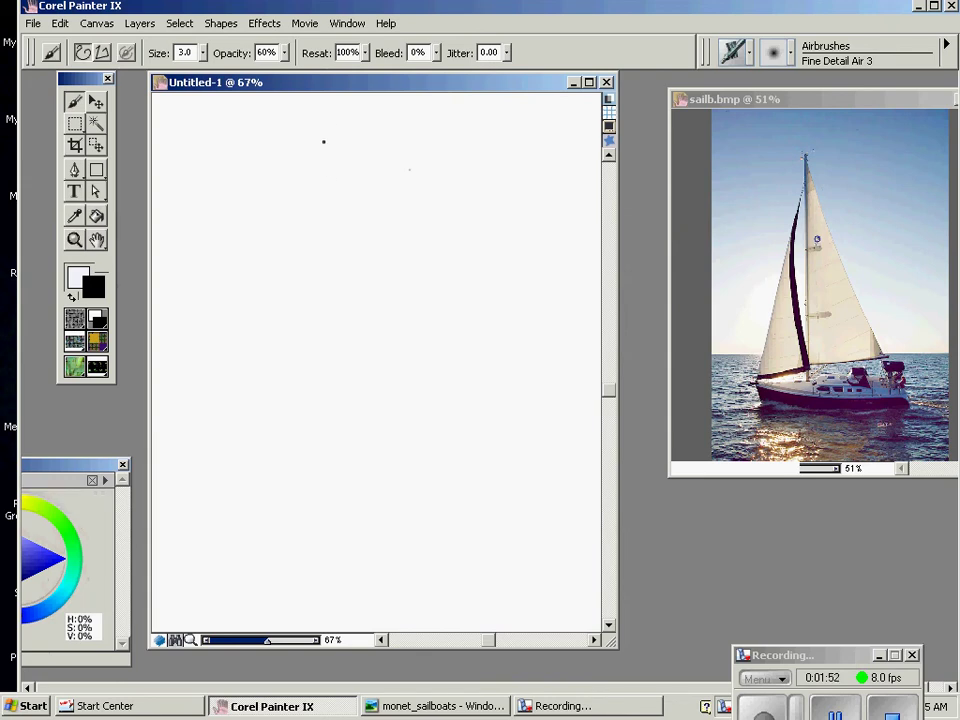
- Sketch the triangular mainsail in black with the Fine Detail Air brush, including the mast line and a double-lined boom
left_click_drag(320, 136, 333, 417)
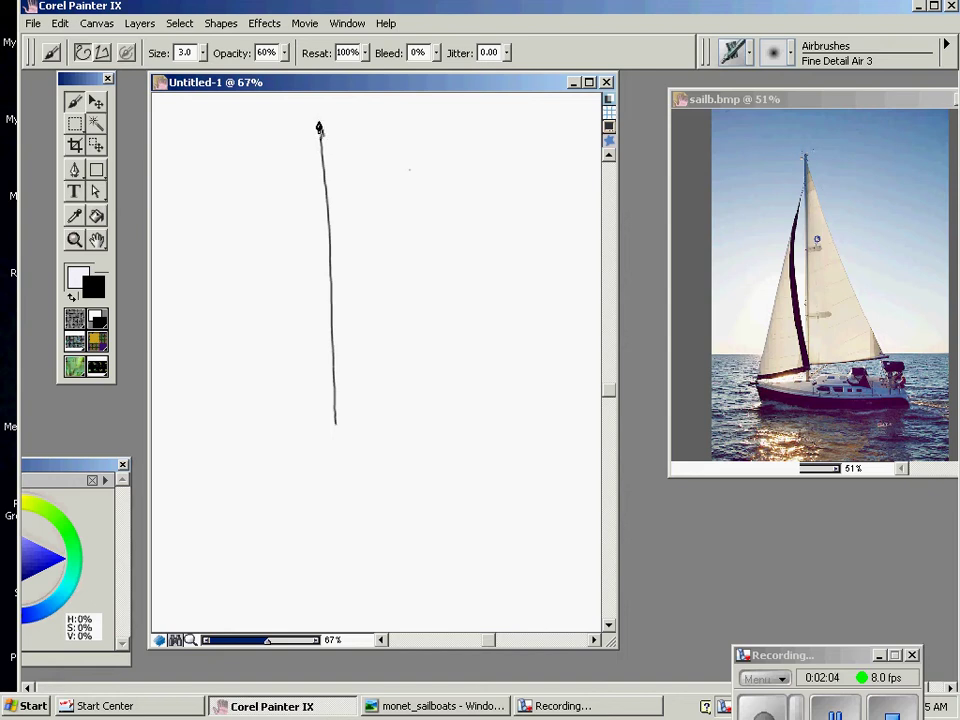
mouse_move(321, 130)
left_mouse_down()
mouse_move(456, 354)
mouse_move(492, 392)
left_mouse_up()
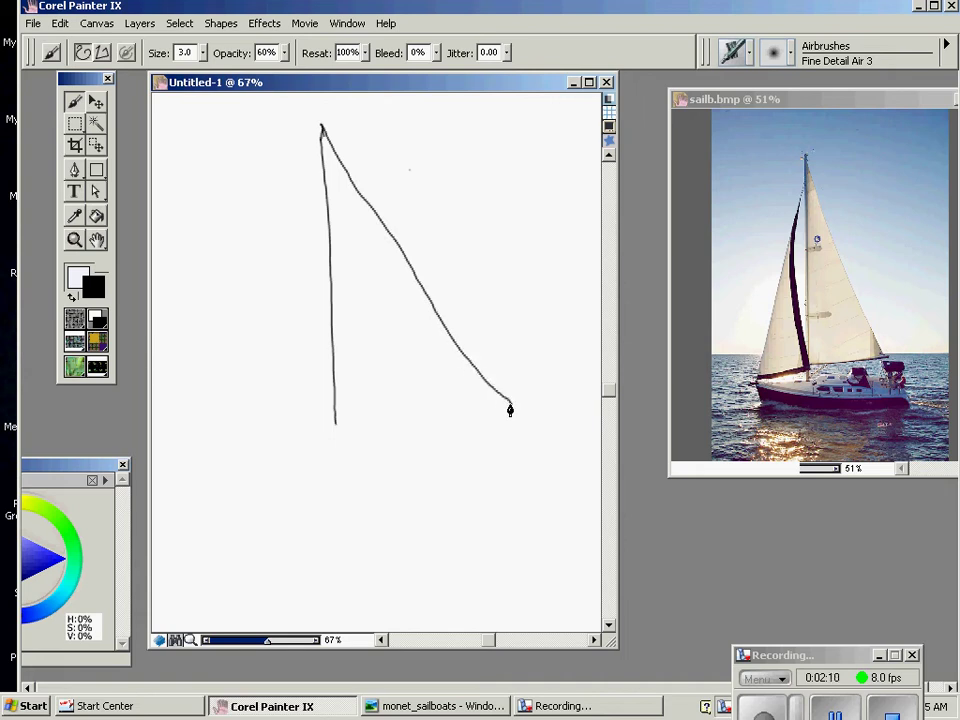
mouse_move(498, 415)
left_mouse_down()
mouse_move(437, 431)
mouse_move(338, 430)
left_mouse_up()
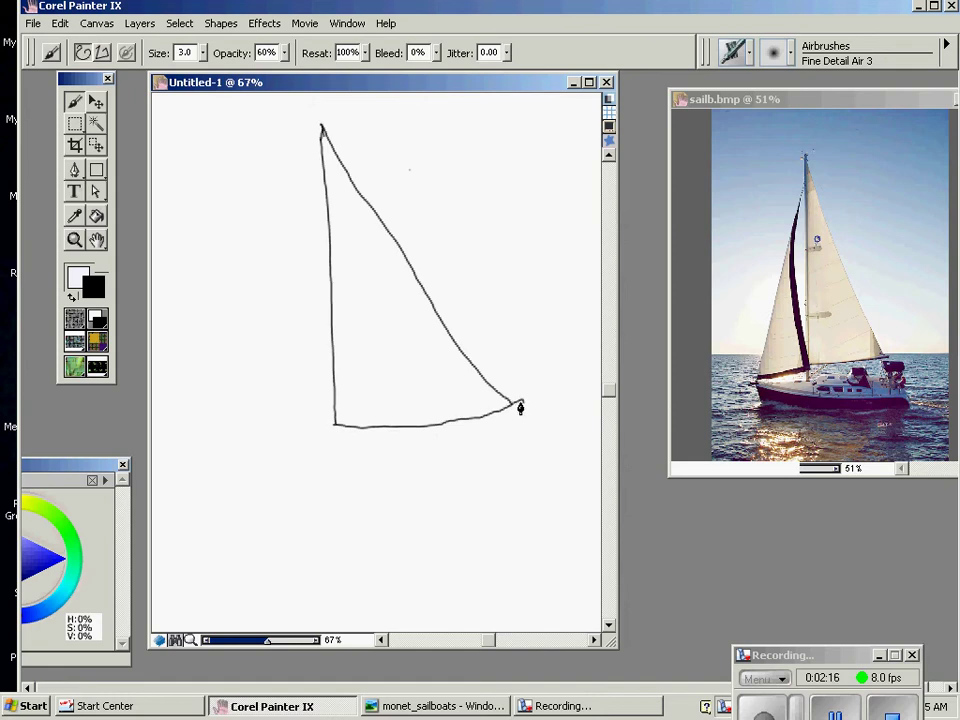
mouse_move(517, 410)
left_mouse_down()
mouse_move(440, 431)
mouse_move(334, 433)
left_mouse_up()
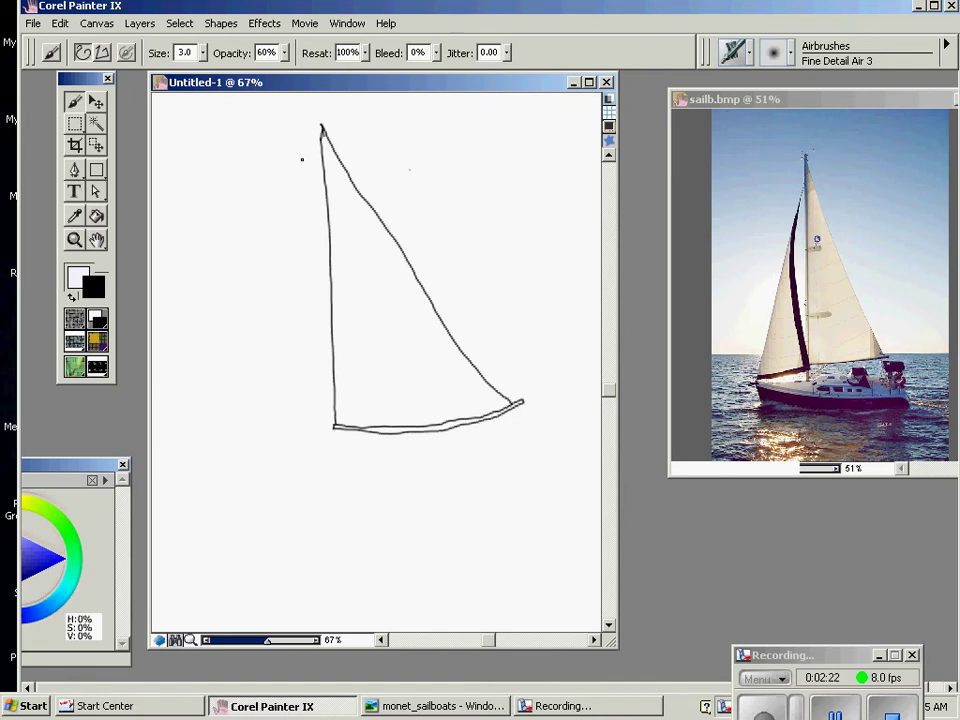
- Darken and extend the mast tip above the mainsail's peak
key("ctrl+minus")
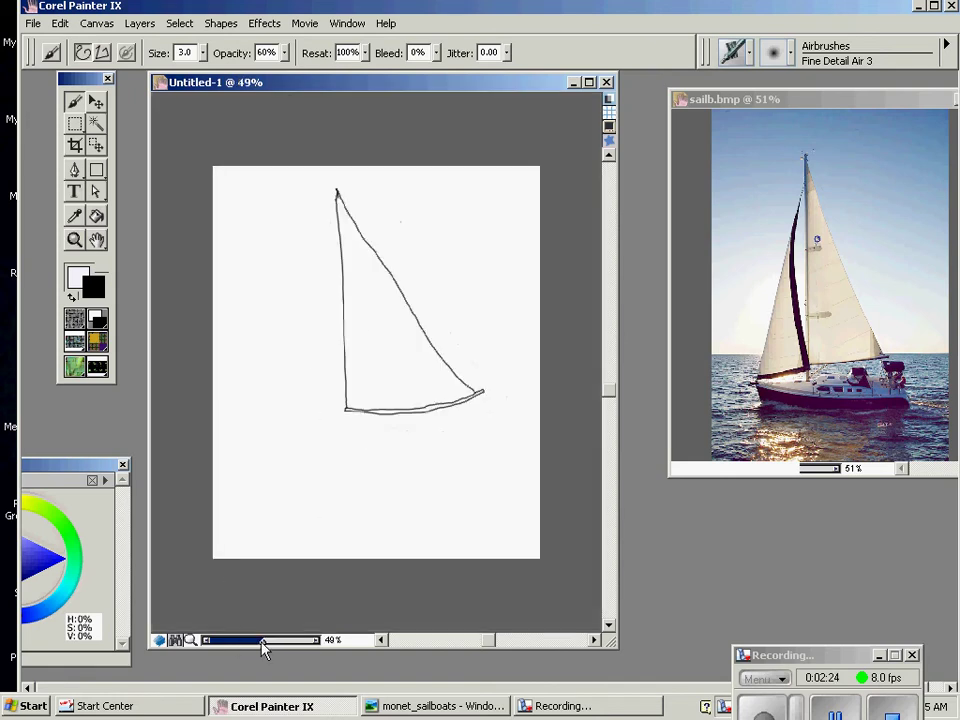
left_click_drag(262, 640, 268, 640)
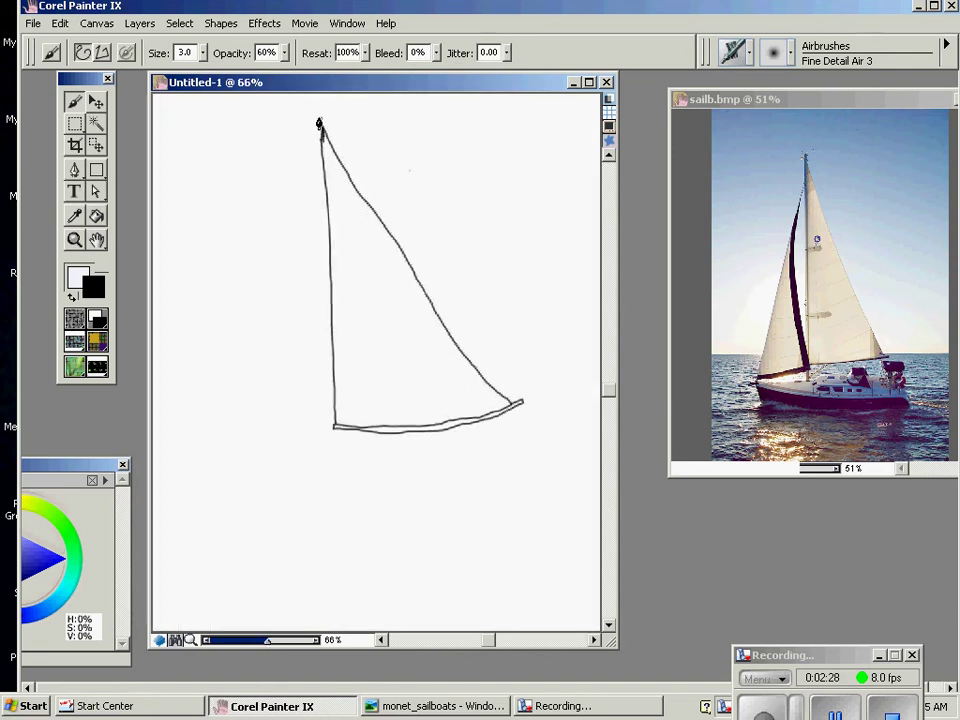
left_click_drag(321, 126, 320, 159)
key("ctrl+minus")
key("ctrl+minus")
key("ctrl+minus")
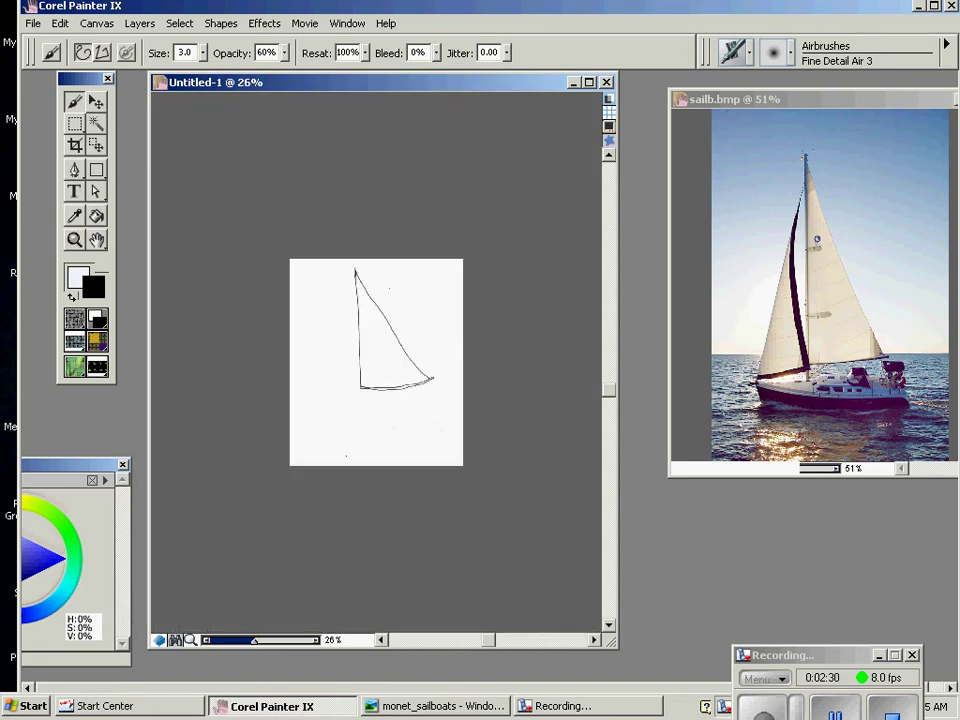
left_click_drag(251, 640, 271, 642)
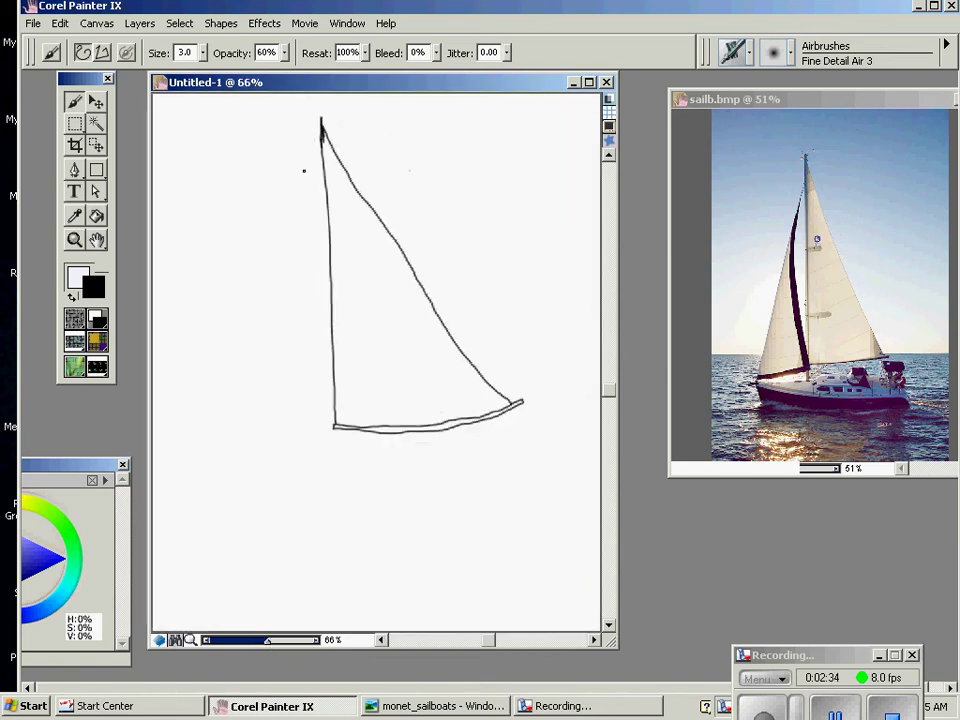
- Sketch the front sail's outer edge, curved inner edge and slanted lower edge, from the mast tip down to the mast base
mouse_move(321, 132)
left_mouse_down()
mouse_move(269, 245)
mouse_move(252, 378)
left_mouse_up()
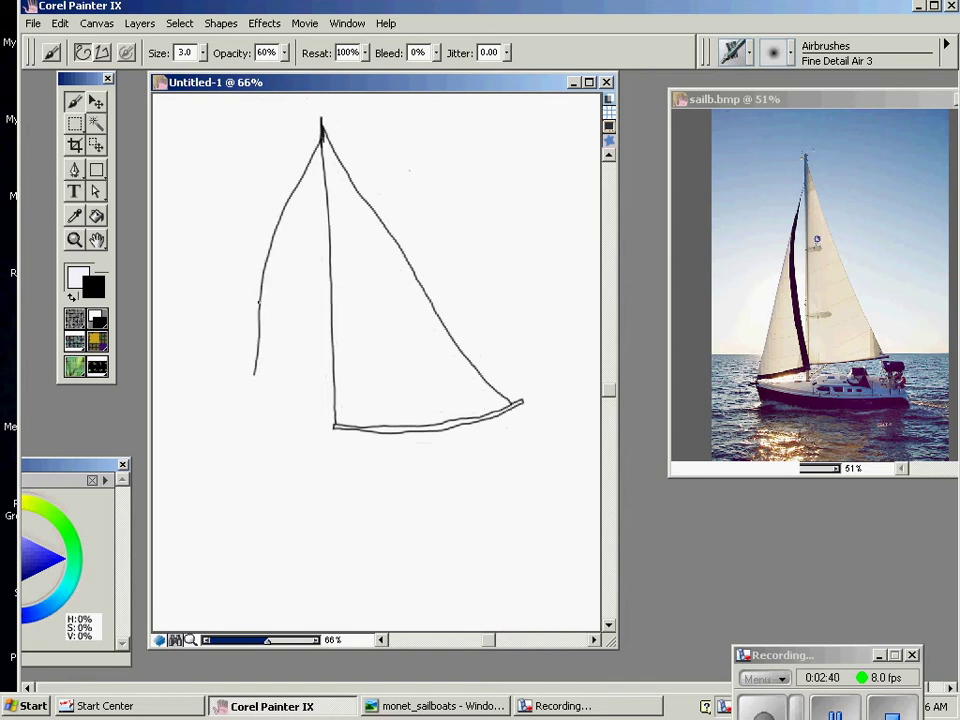
left_click_drag(260, 286, 234, 432)
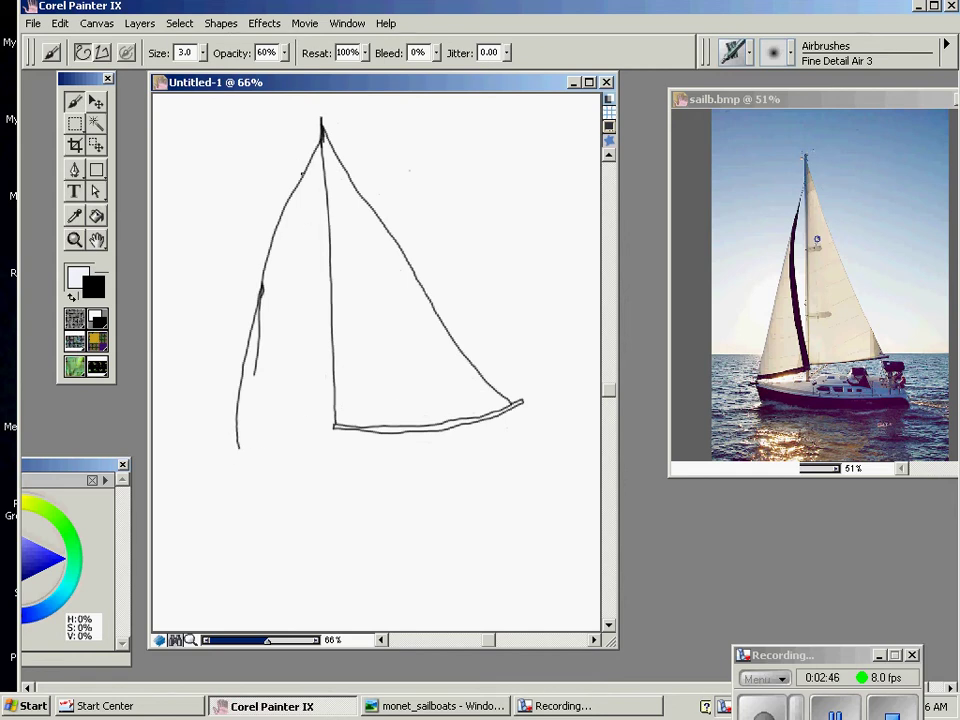
left_click_drag(315, 155, 307, 175)
mouse_move(303, 245)
left_mouse_down()
mouse_move(336, 431)
mouse_move(238, 463)
mouse_move(233, 438)
left_mouse_up()
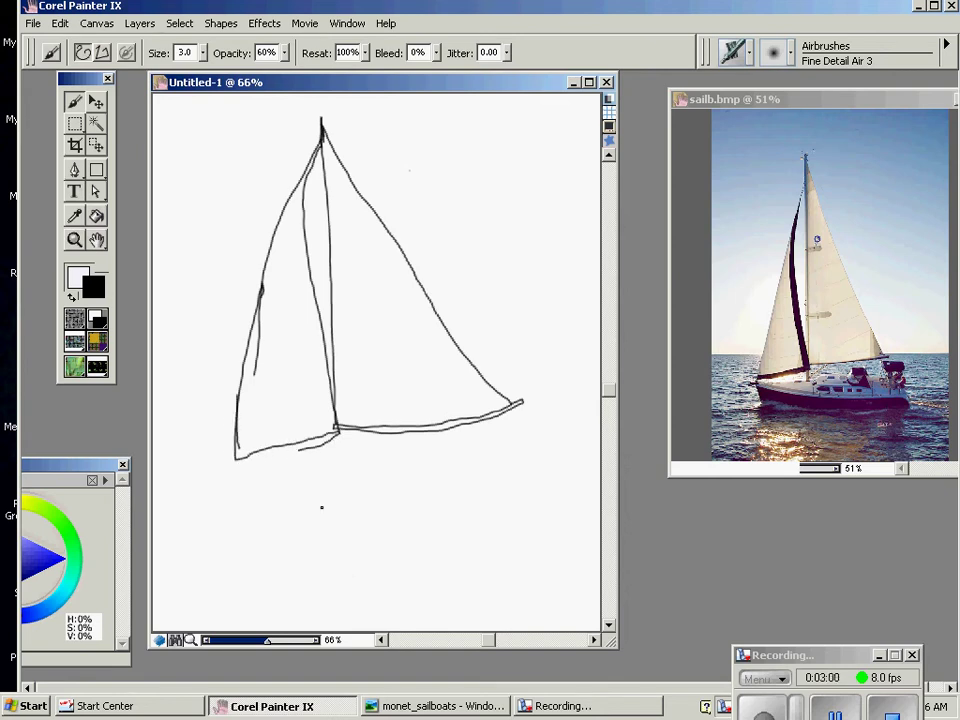
- Paint over the stray lines inside and below the front sail in white, and set the brush colour back to black
left_click_drag(63, 470, 119, 499)
left_click(46, 556)
left_click(45, 551)
mouse_move(298, 450)
left_mouse_down()
mouse_move(332, 438)
mouse_move(301, 454)
left_mouse_up()
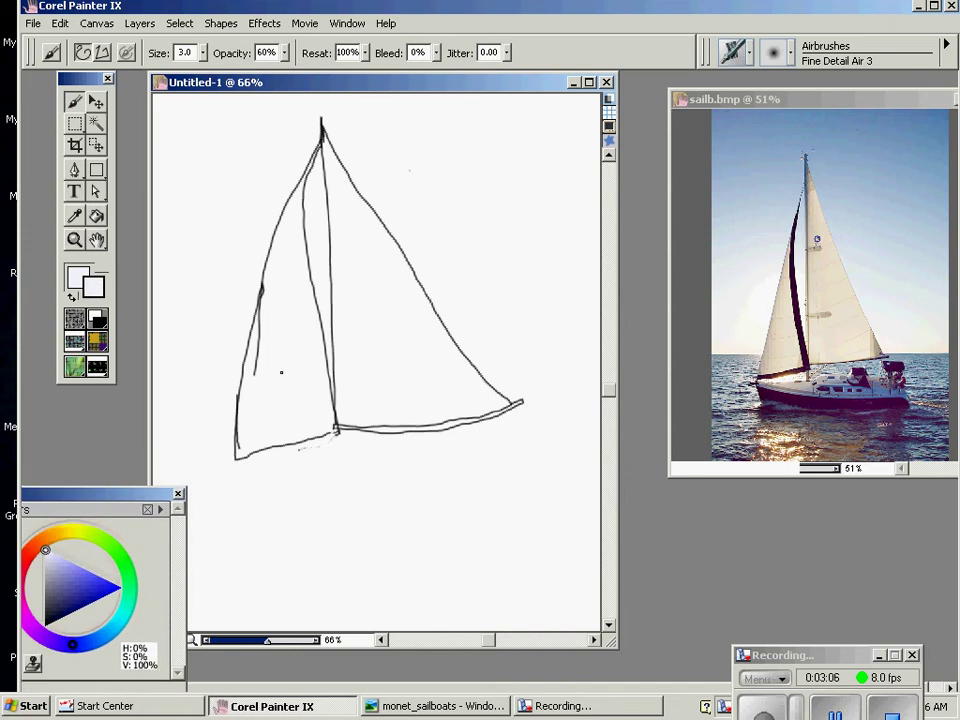
mouse_move(260, 331)
left_mouse_down()
mouse_move(255, 360)
mouse_move(266, 285)
mouse_move(255, 326)
mouse_move(260, 370)
left_mouse_up()
left_click(44, 625)
left_click_drag(96, 498, 72, 447)
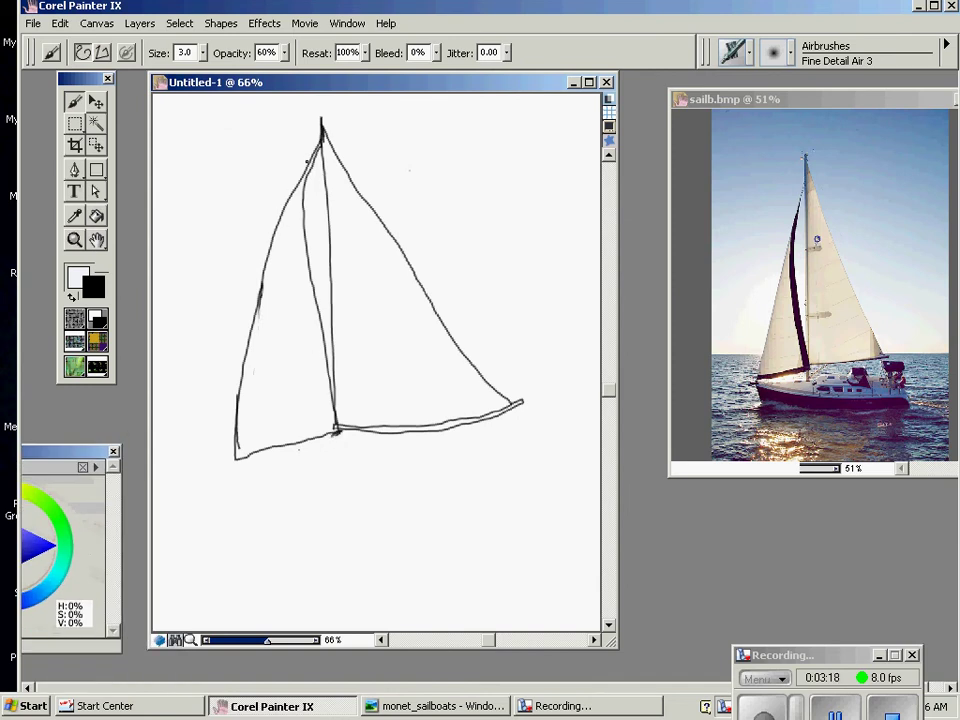
- Add second lines along the front sail's inner and lower edges to form its dark border band
left_click_drag(293, 217, 295, 245)
mouse_move(299, 276)
left_mouse_down()
mouse_move(332, 434)
mouse_move(233, 455)
left_mouse_up()
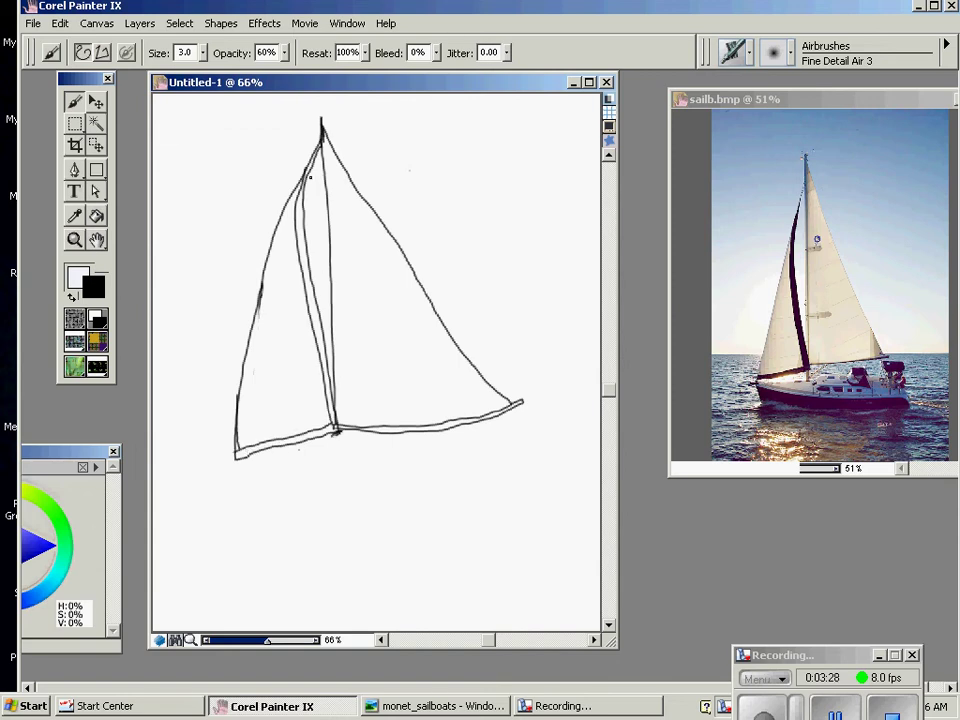
left_click_drag(309, 316, 329, 427)
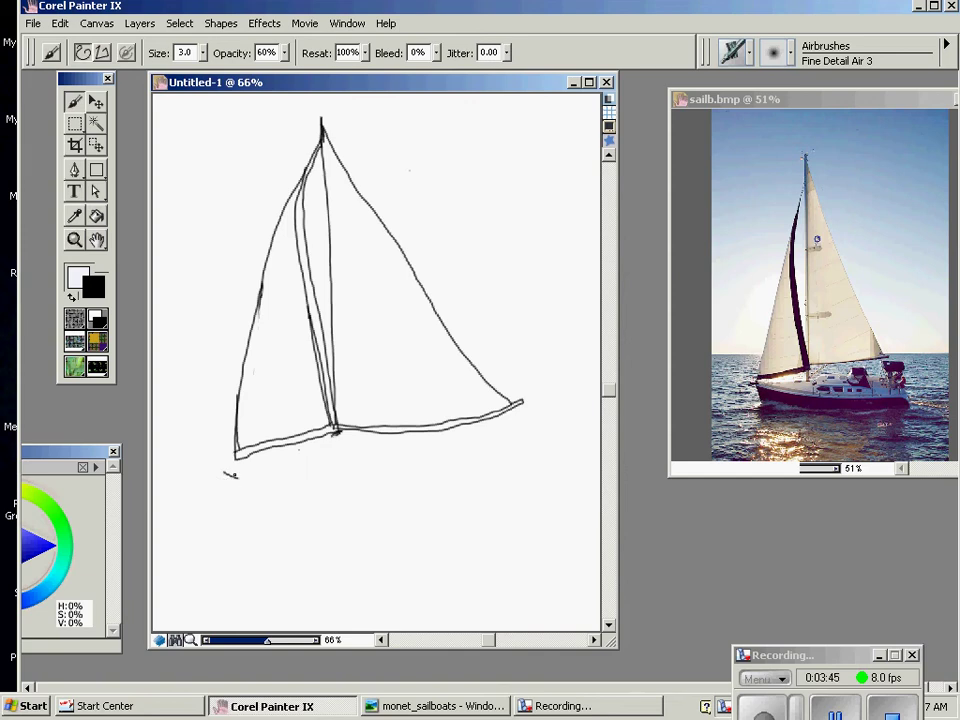
mouse_move(222, 472)
left_mouse_down()
mouse_move(240, 483)
mouse_move(328, 483)
mouse_move(511, 466)
mouse_move(538, 492)
left_mouse_up()
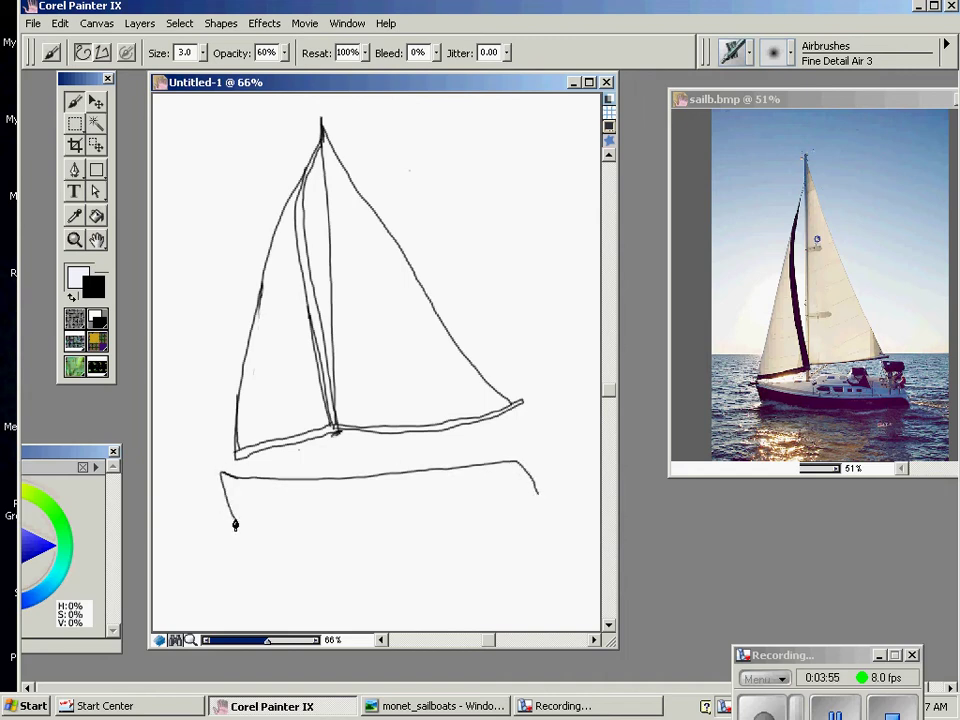
mouse_move(236, 521)
left_mouse_down()
mouse_move(210, 478)
mouse_move(249, 484)
mouse_move(210, 475)
mouse_move(240, 521)
left_mouse_up()
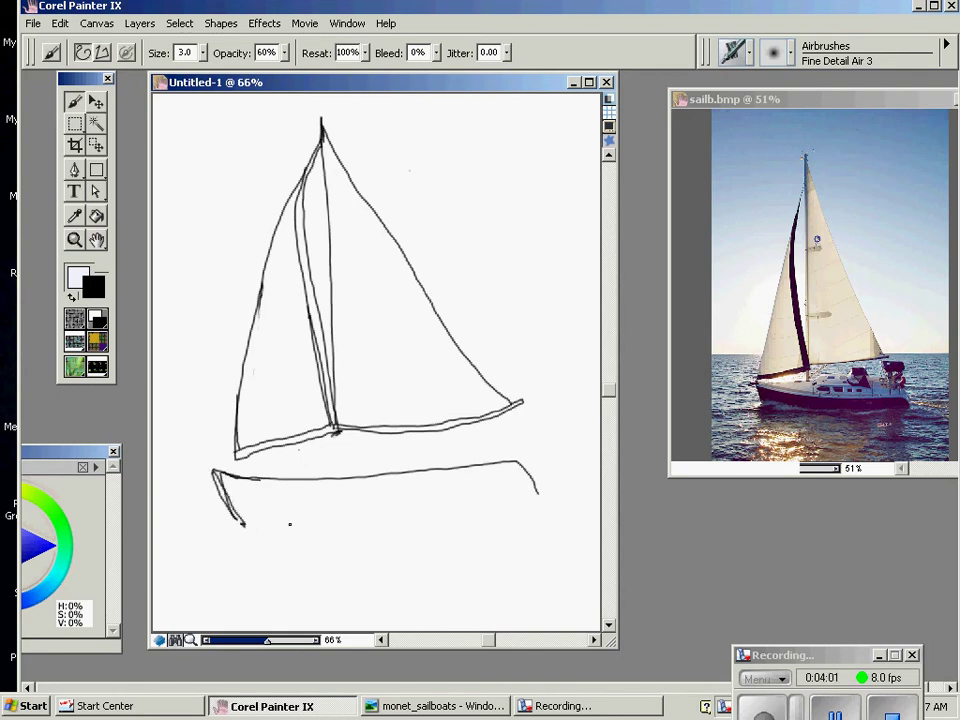
left_click(61, 23)
left_click(95, 42)
left_click(61, 23)
left_click(66, 42)
left_click(60, 23)
left_click(64, 42)
left_click(60, 23)
left_click(70, 42)
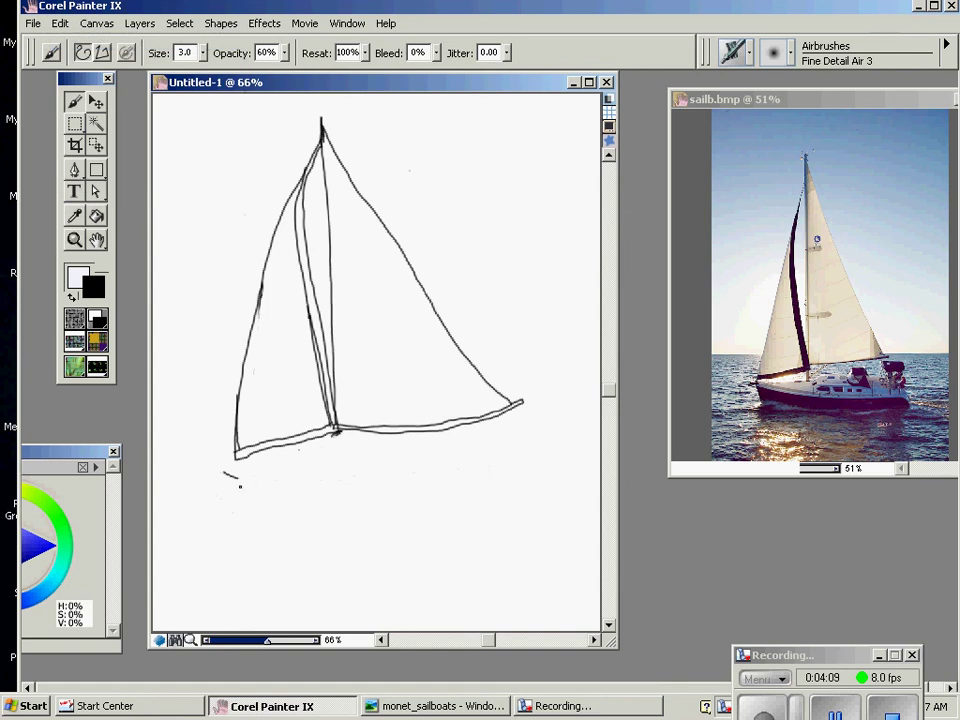
- Sketch the hull's upper edge with a curved stern, the slanted bow, and a deck line from the bow to midship
mouse_move(226, 474)
left_mouse_down()
mouse_move(300, 494)
mouse_move(502, 476)
mouse_move(535, 493)
left_mouse_up()
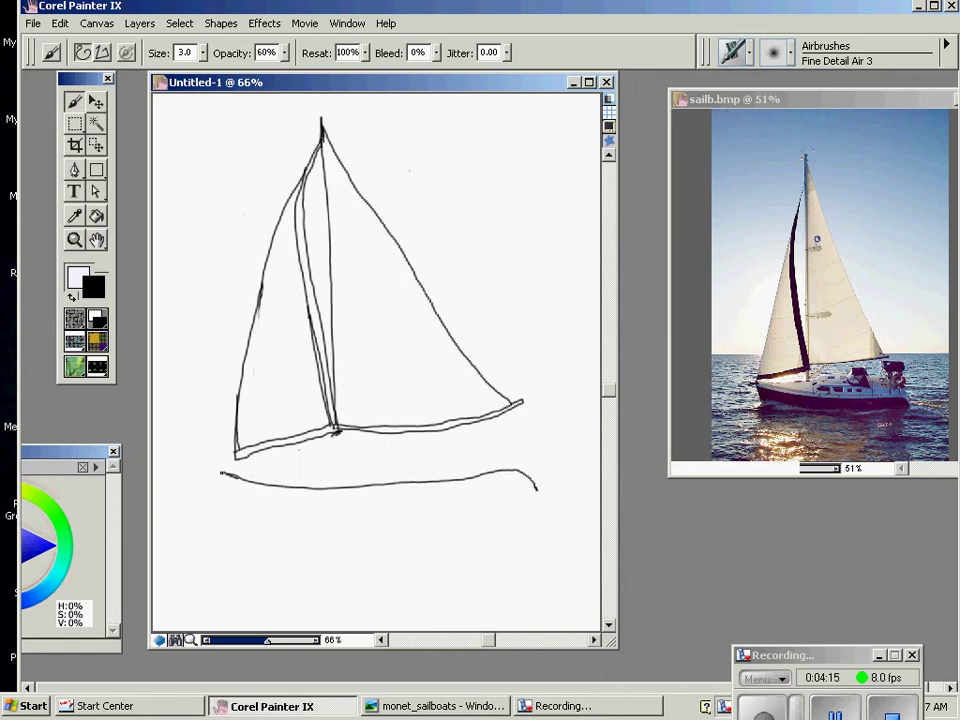
left_click_drag(222, 477, 248, 518)
left_click_drag(223, 474, 357, 463)
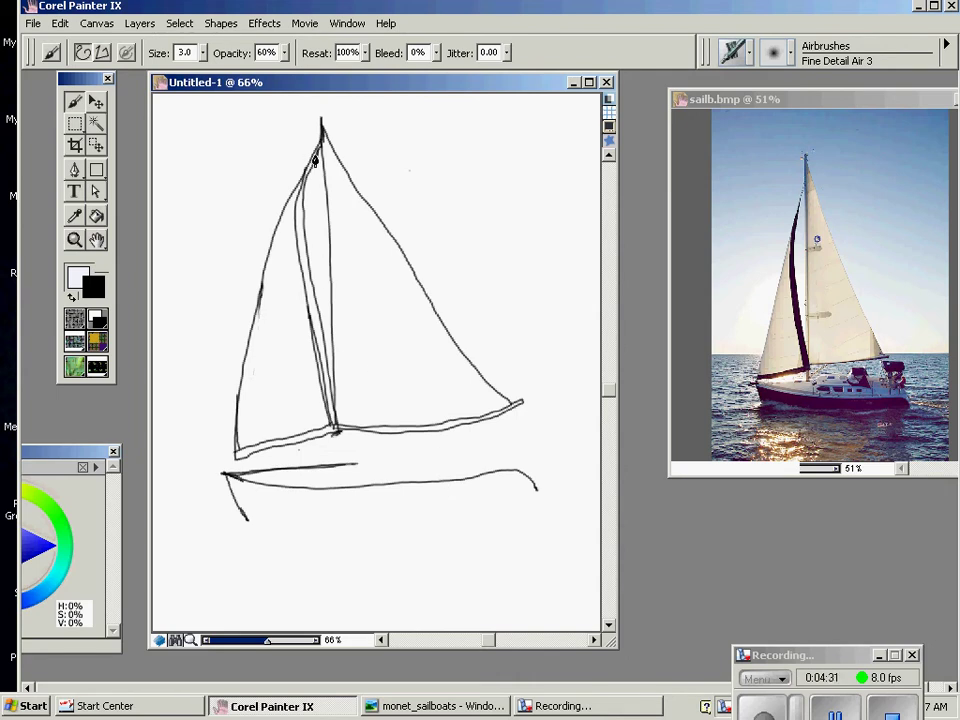
- Double the mast line and draw the mast base down to the deck with a diagonal brace under the boom
left_click_drag(318, 181, 329, 388)
mouse_move(334, 434)
left_mouse_down()
mouse_move(334, 471)
mouse_move(337, 434)
mouse_move(338, 471)
mouse_move(367, 431)
left_mouse_up()
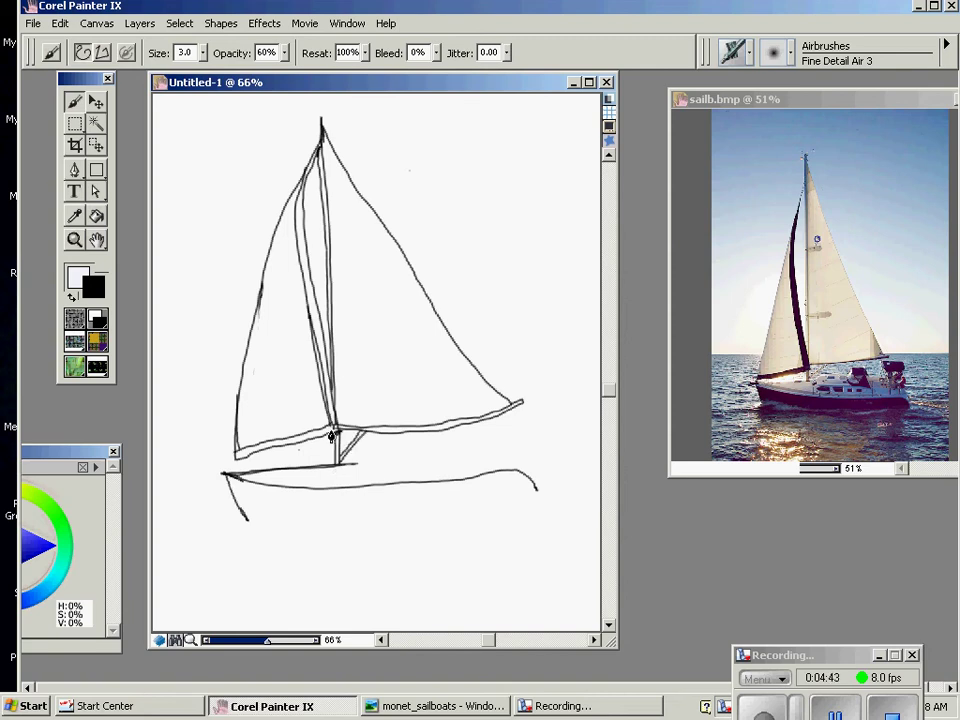
left_click_drag(333, 434, 328, 465)
- Draw the wavy waterline under the hull, and sketch the cabin outline with three small rectangular windows
mouse_move(188, 524)
left_mouse_down()
mouse_move(270, 516)
mouse_move(444, 525)
mouse_move(537, 508)
left_mouse_up()
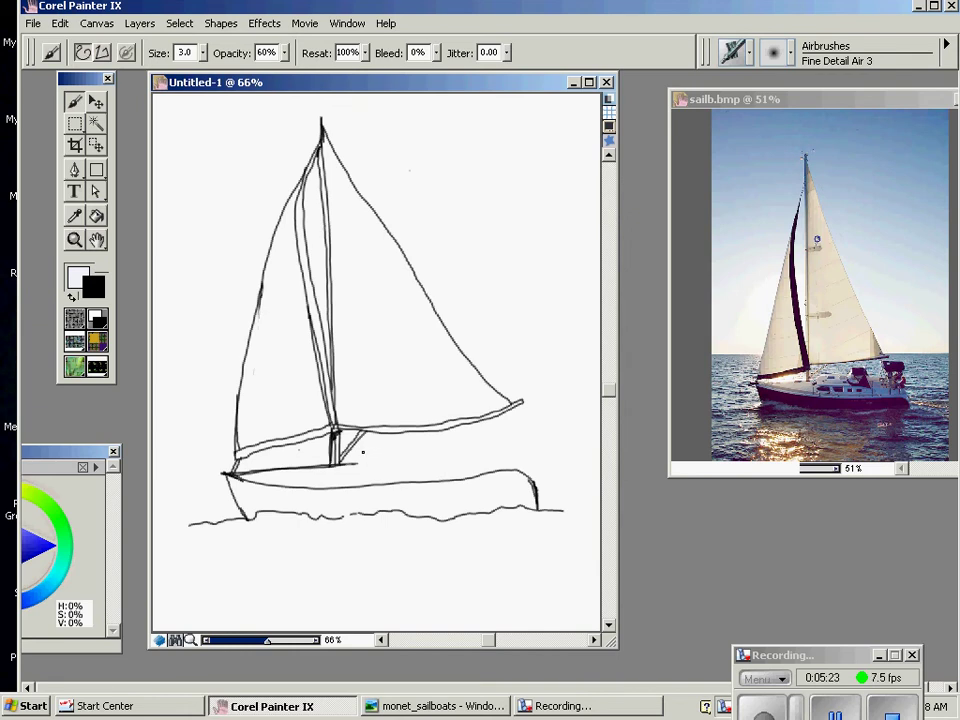
mouse_move(446, 446)
left_mouse_down()
mouse_move(361, 454)
mouse_move(354, 472)
mouse_move(460, 470)
left_mouse_up()
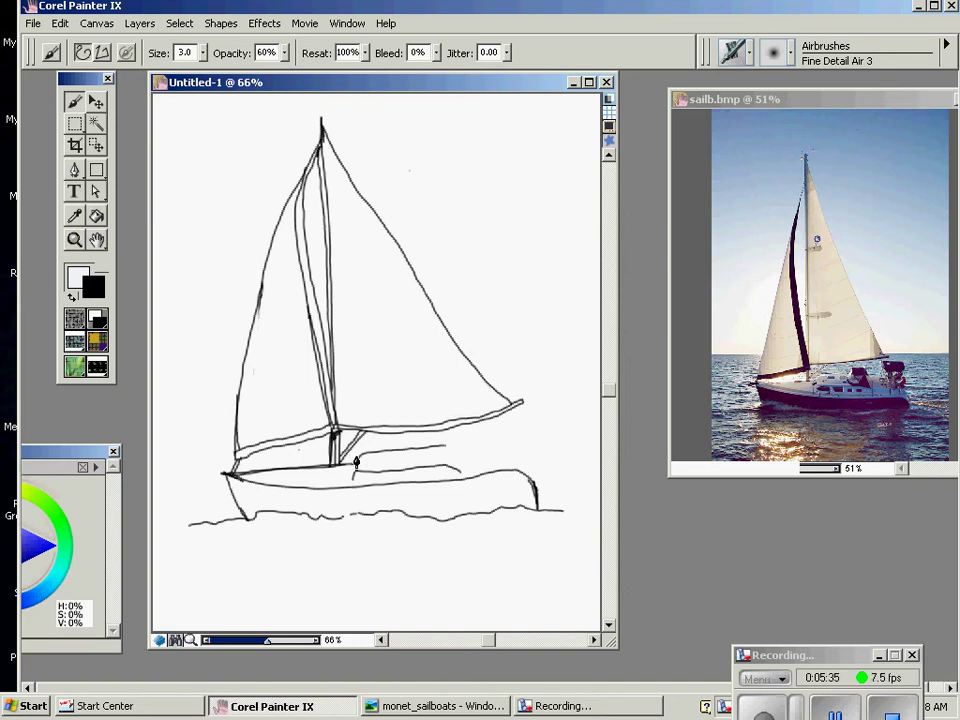
mouse_move(354, 464)
left_mouse_down()
mouse_move(352, 476)
mouse_move(355, 463)
left_mouse_up()
left_click_drag(354, 477, 412, 470)
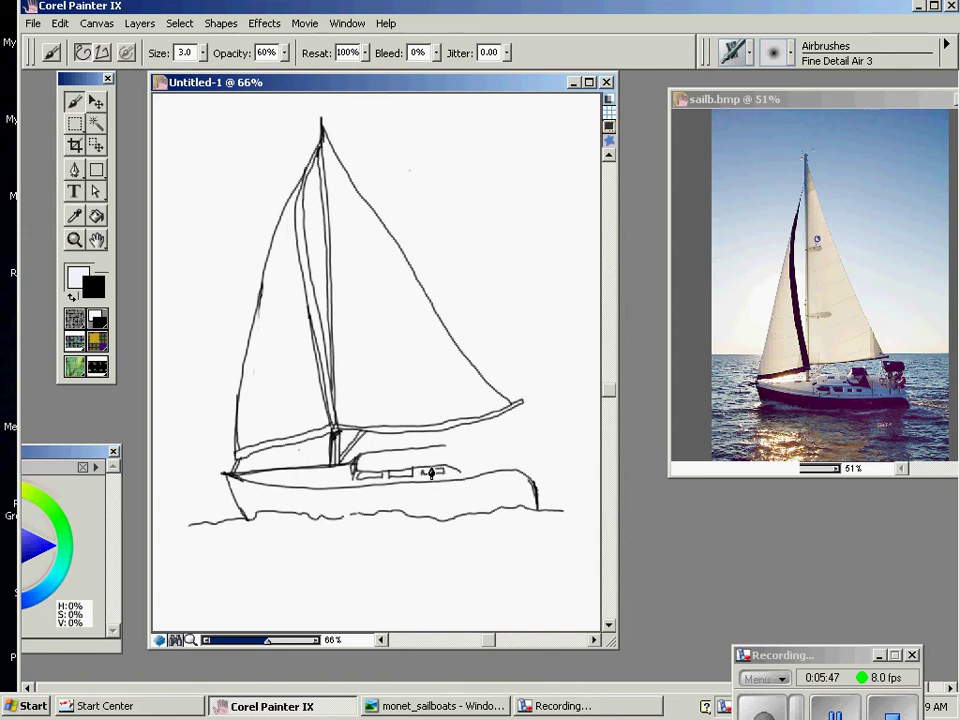
left_click_drag(426, 473, 444, 468)
- Draw the line from the cabin roof back to the curved stern, and darken the cabin's windows and add lines above them
mouse_move(451, 448)
left_mouse_down()
mouse_move(360, 465)
mouse_move(464, 462)
mouse_move(456, 456)
mouse_move(536, 479)
left_mouse_up()
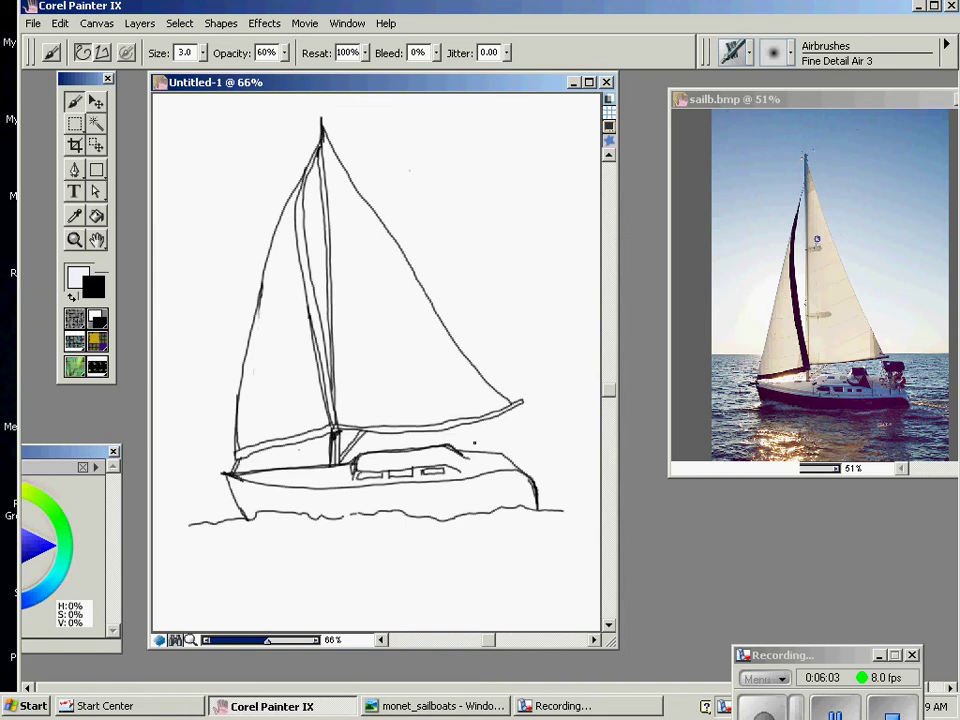
mouse_move(463, 451)
left_mouse_down()
mouse_move(521, 468)
mouse_move(538, 492)
left_mouse_up()
mouse_move(357, 476)
left_mouse_down()
mouse_move(409, 485)
mouse_move(410, 476)
mouse_move(390, 482)
mouse_move(428, 472)
left_mouse_up()
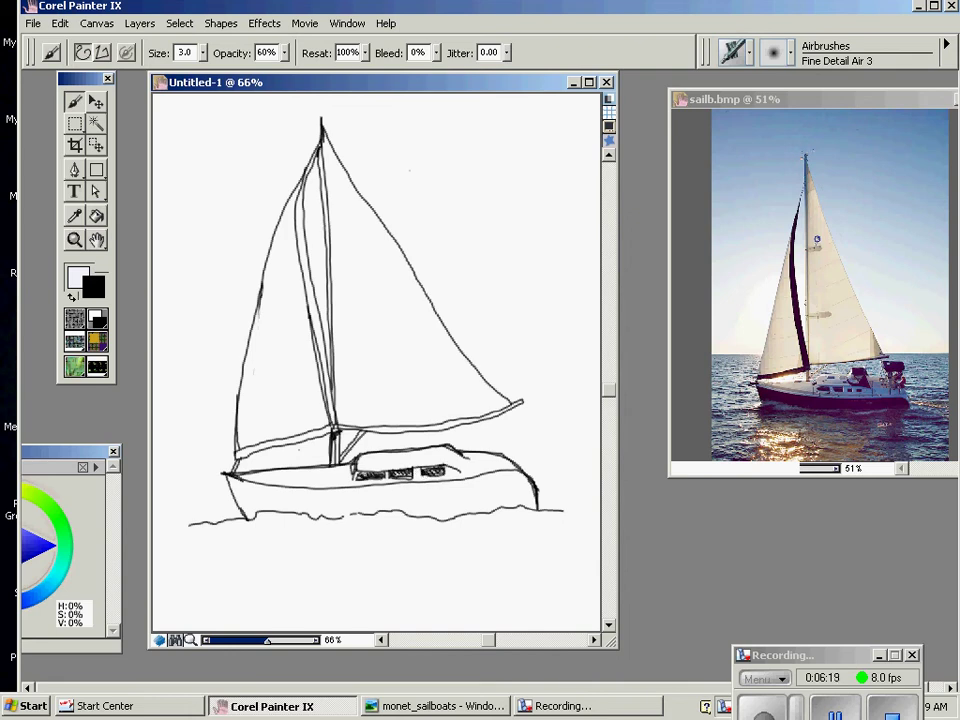
left_click_drag(398, 465, 436, 460)
left_click_drag(356, 464, 400, 461)
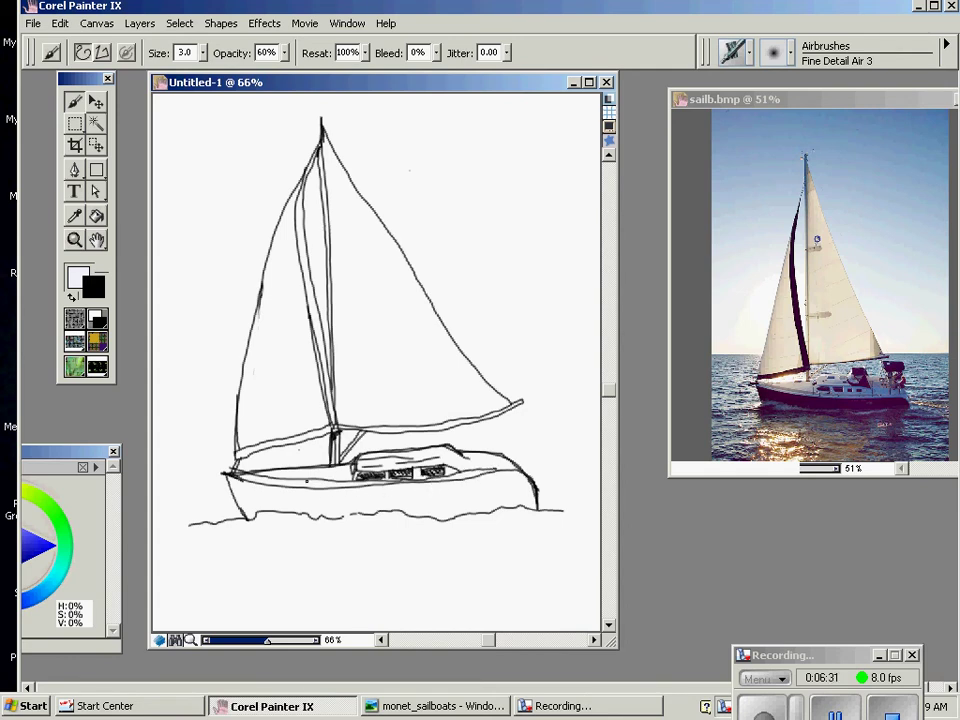
- Hatch a narrow band along the hull's upper edge from bow to stern, and thicken the bow and stern lines
mouse_move(304, 479)
left_mouse_down()
mouse_move(304, 488)
mouse_move(249, 483)
left_mouse_up()
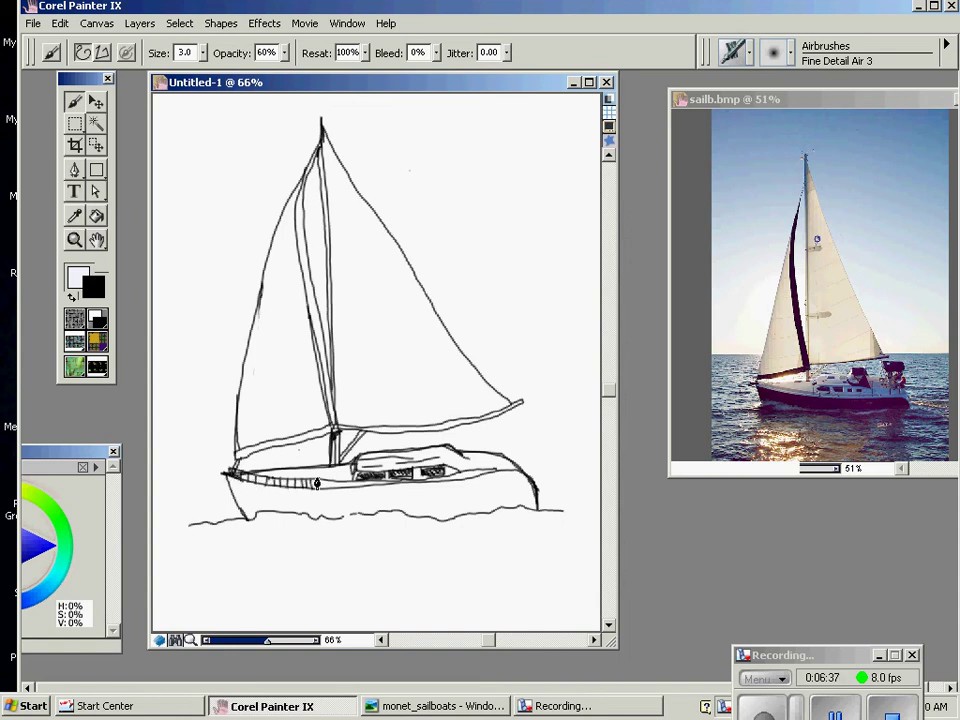
left_click_drag(325, 480, 343, 488)
left_click_drag(351, 478, 351, 487)
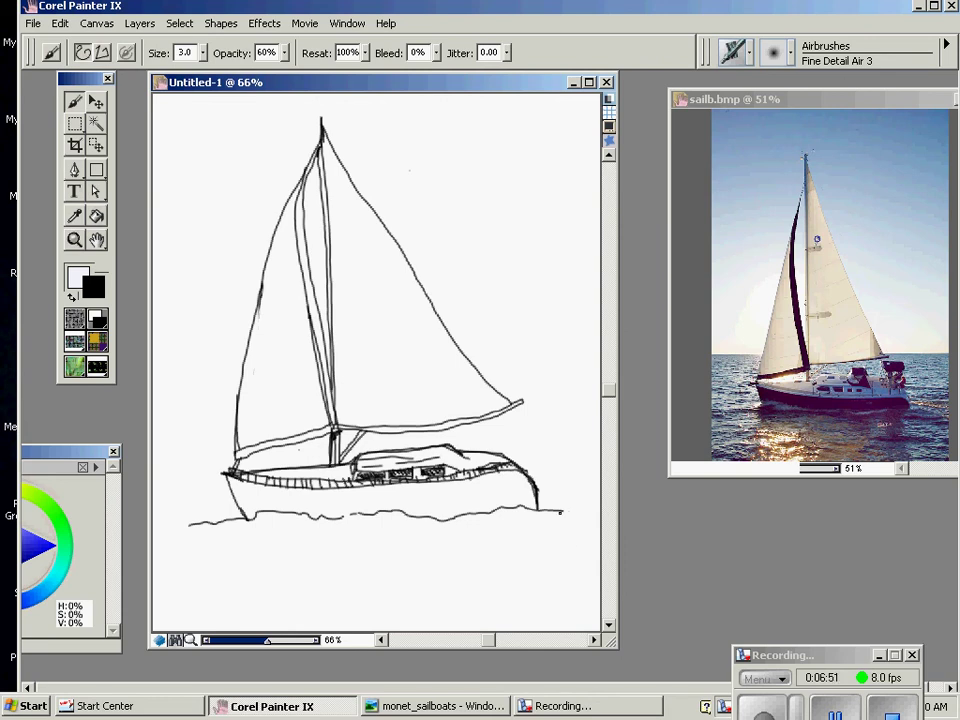
left_click_drag(510, 464, 531, 480)
left_click_drag(228, 484, 243, 520)
left_click_drag(600, 366, 470, 364)
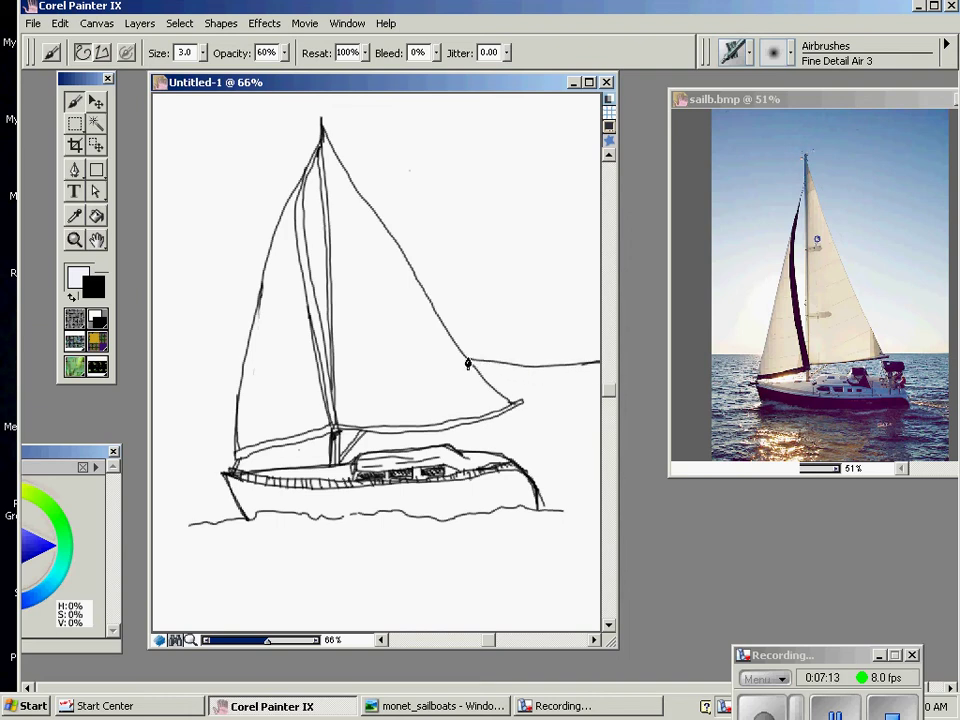
left_click(60, 23)
left_click(85, 40)
left_click(60, 23)
left_click(70, 40)
- Draw the horizon line on both sides of the sails, with a wavy line of distant hills above it
left_click_drag(469, 357, 605, 362)
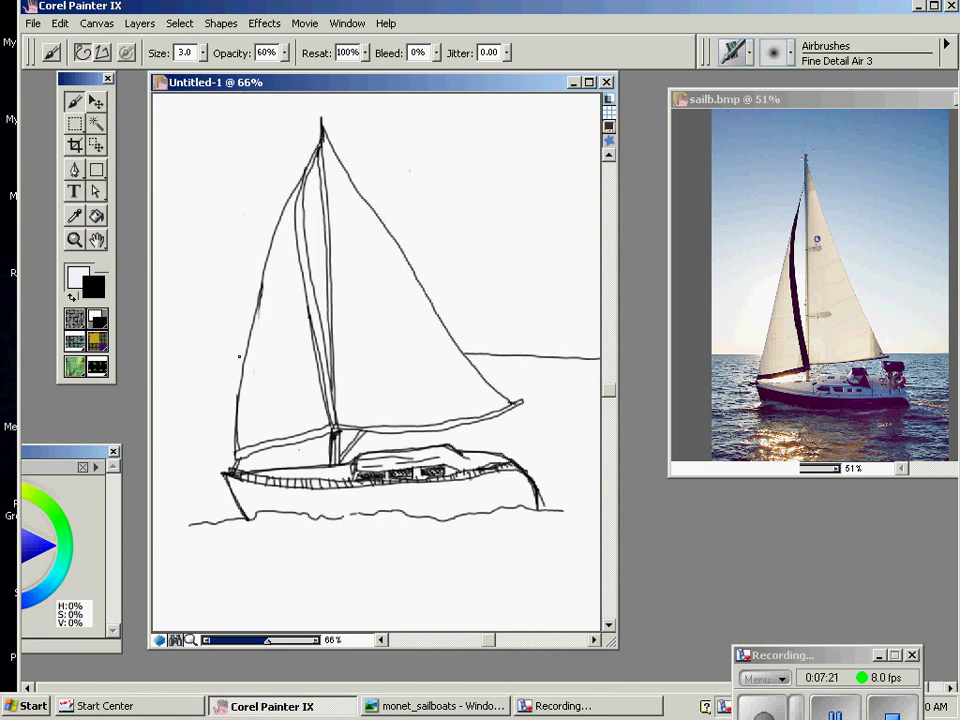
left_click_drag(224, 356, 155, 352)
mouse_move(596, 332)
left_mouse_down()
mouse_move(570, 328)
mouse_move(543, 340)
mouse_move(458, 329)
left_mouse_up()
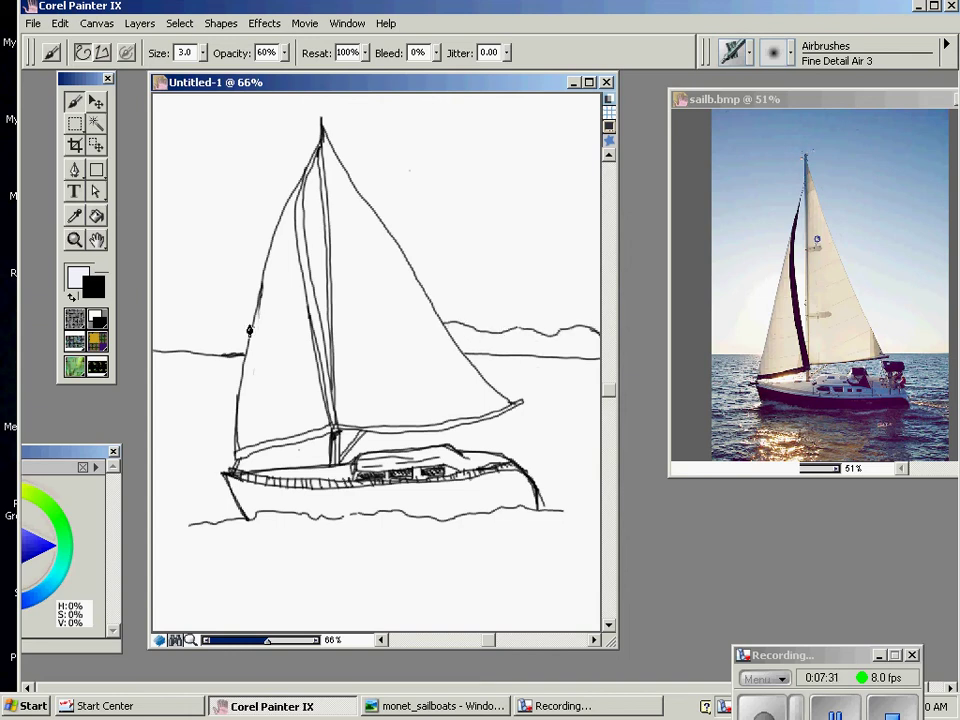
mouse_move(250, 328)
left_mouse_down()
mouse_move(198, 347)
mouse_move(182, 338)
mouse_move(217, 331)
mouse_move(146, 317)
left_mouse_up()
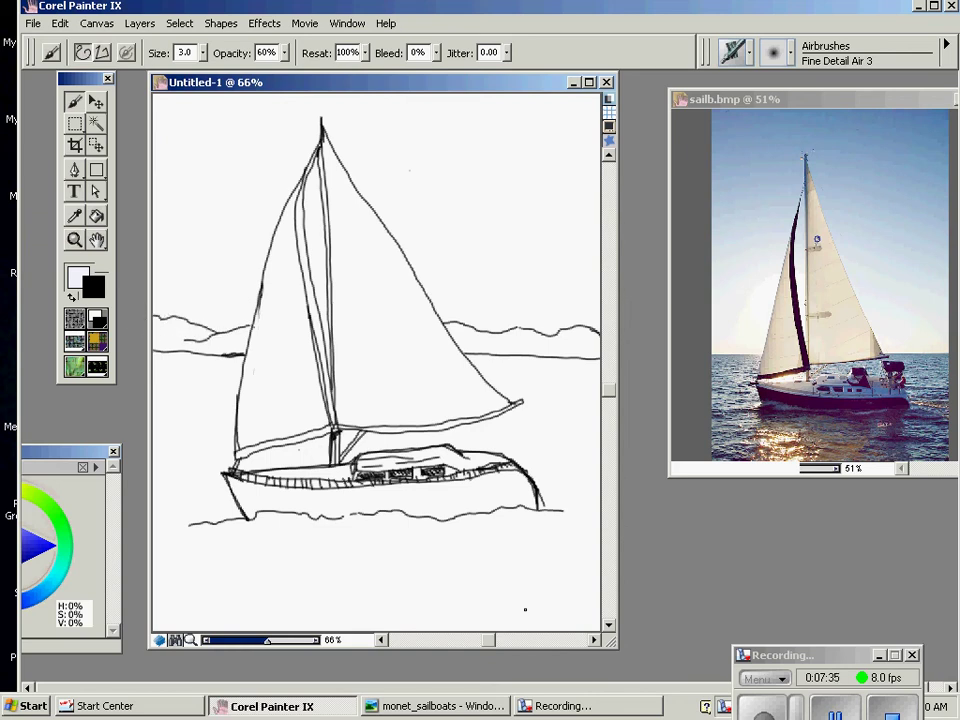
- Extend the waterline past the stern, and draw wave lines across the foreground and behind the boat
left_click_drag(544, 508, 587, 509)
mouse_move(580, 568)
left_mouse_down()
mouse_move(493, 583)
mouse_move(442, 575)
mouse_move(418, 585)
mouse_move(351, 573)
mouse_move(233, 580)
mouse_move(170, 565)
left_mouse_up()
left_click_drag(601, 443, 364, 442)
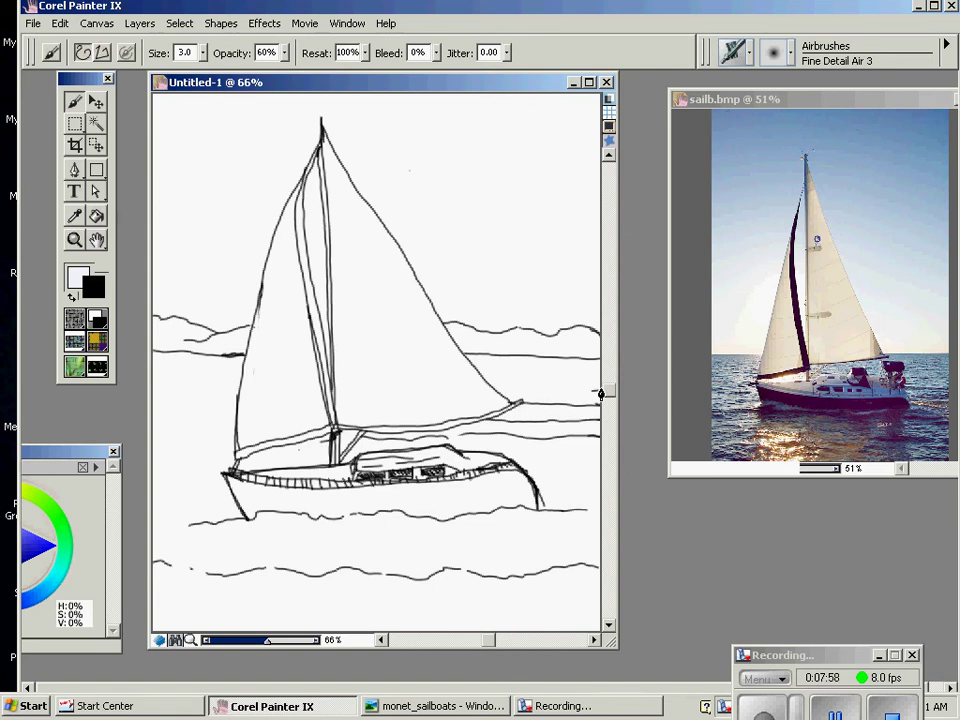
- Fill the water on both sides of the boat up to the horizon with ripple lines, and add waves along the canvas's lower edge
left_click_drag(588, 395, 489, 389)
left_click_drag(587, 381, 487, 384)
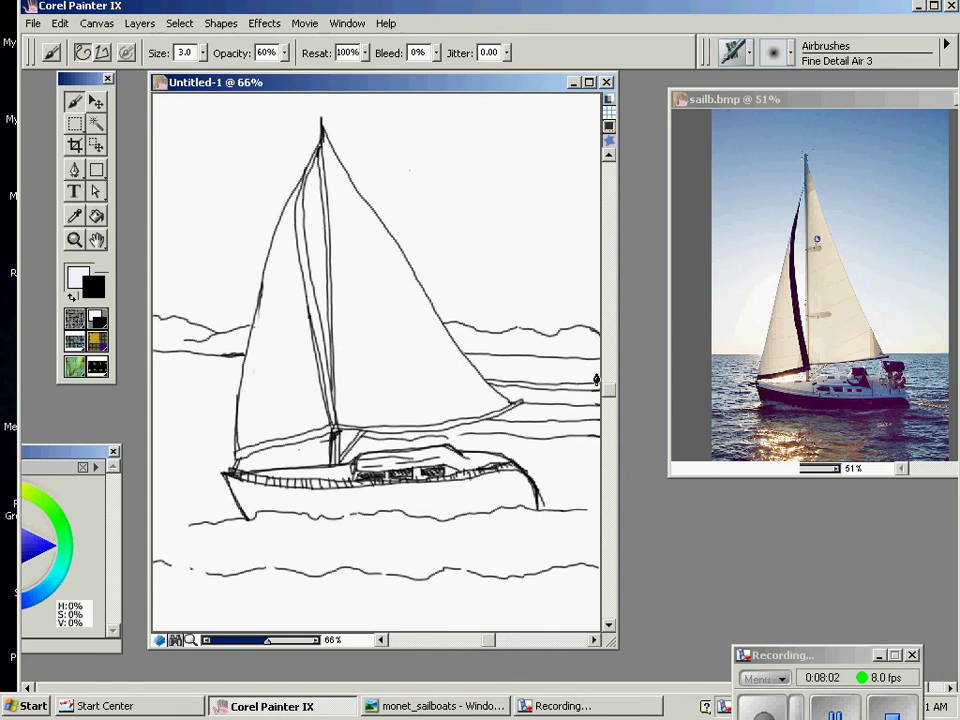
left_click_drag(583, 380, 481, 372)
left_click_drag(597, 367, 472, 365)
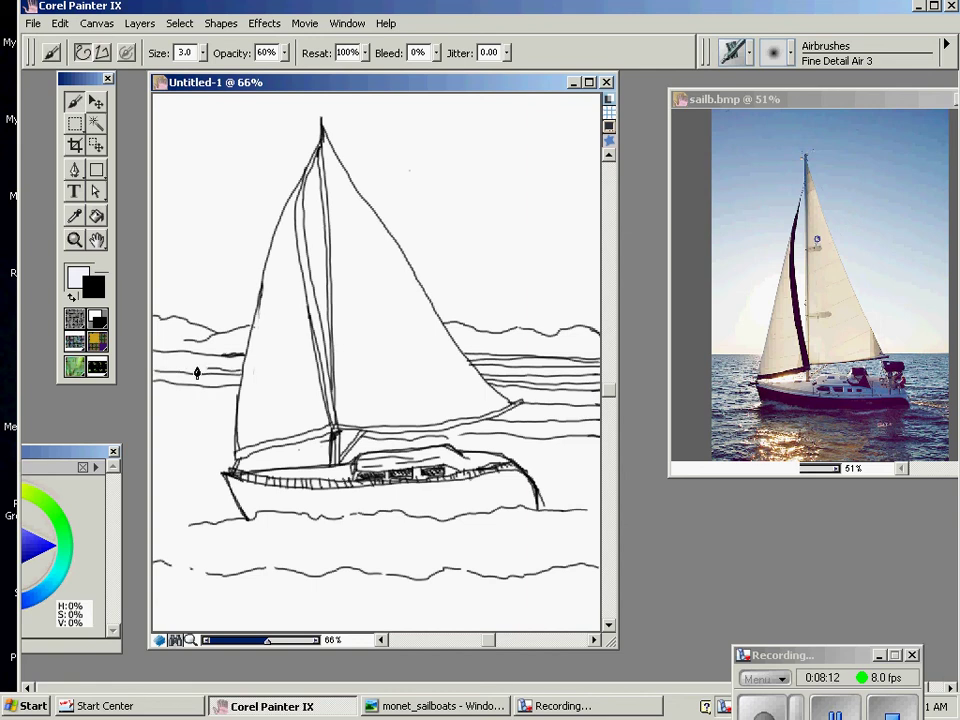
left_click_drag(215, 360, 165, 360)
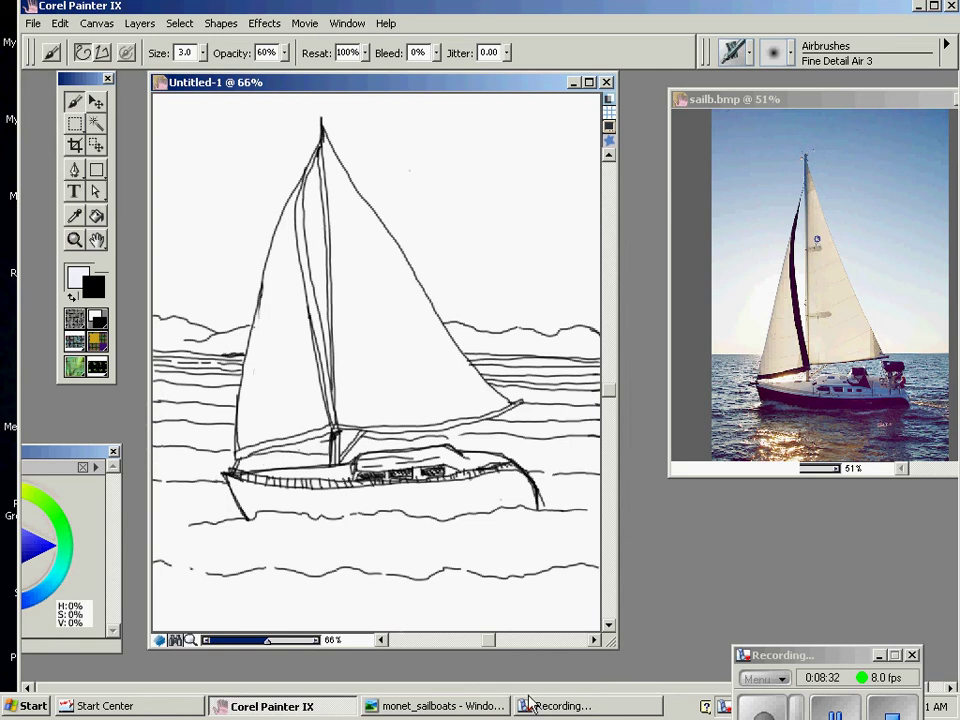
left_click_drag(480, 610, 600, 600)
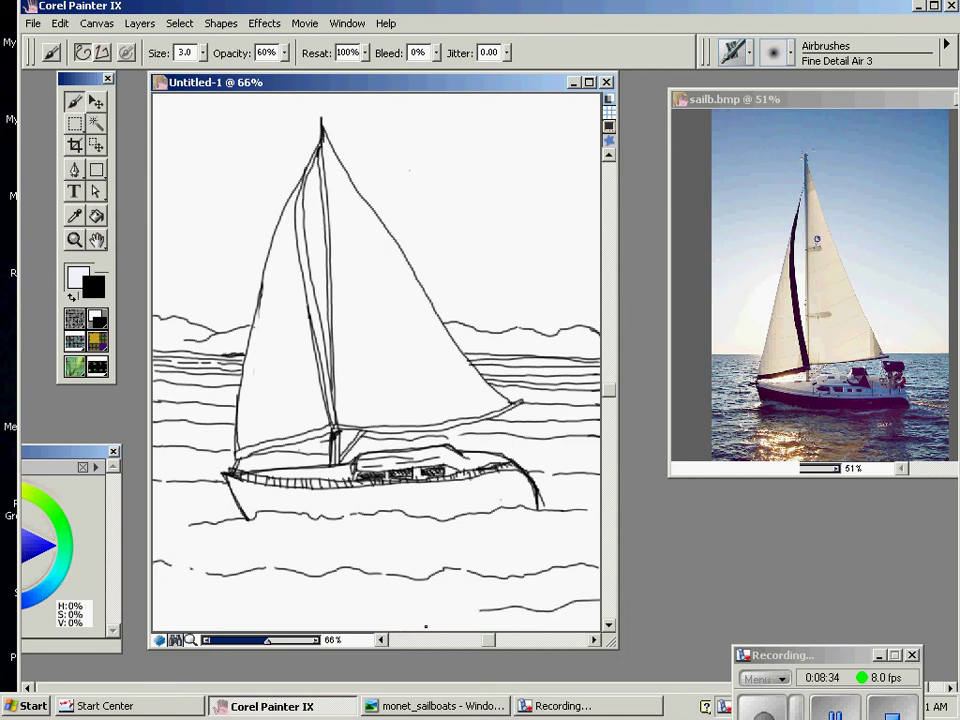
left_click_drag(408, 628, 128, 622)
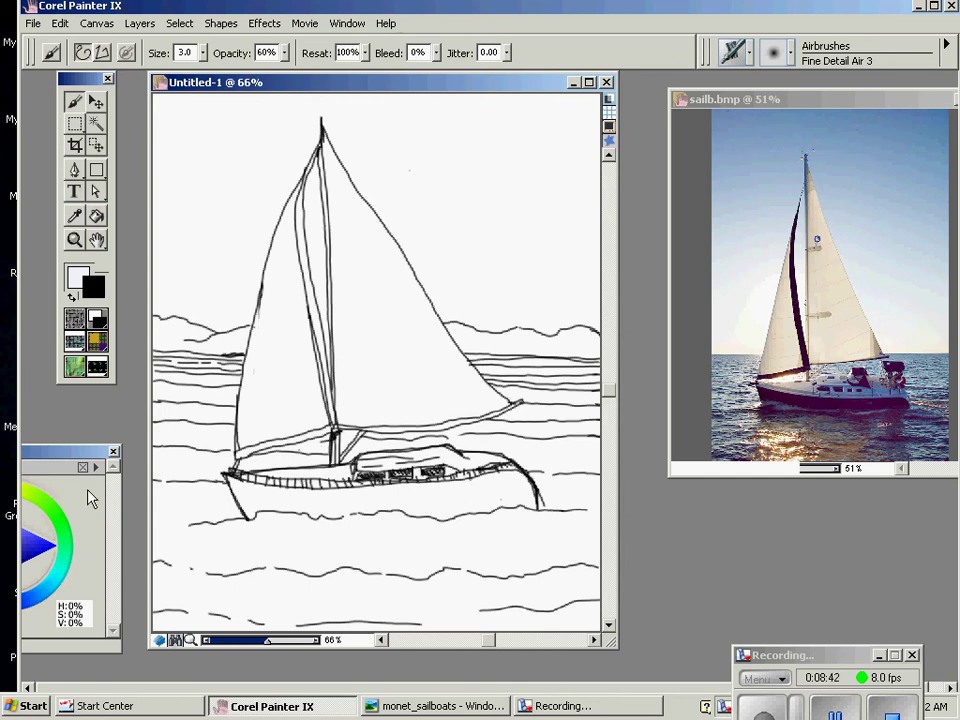
- Pick a dark blue (S 71%, V 41%) and the Fine Tip Soft Air 20 airbrush, and try it on the hull near the stern
left_click_drag(77, 450, 77, 412)
left_click(36, 510)
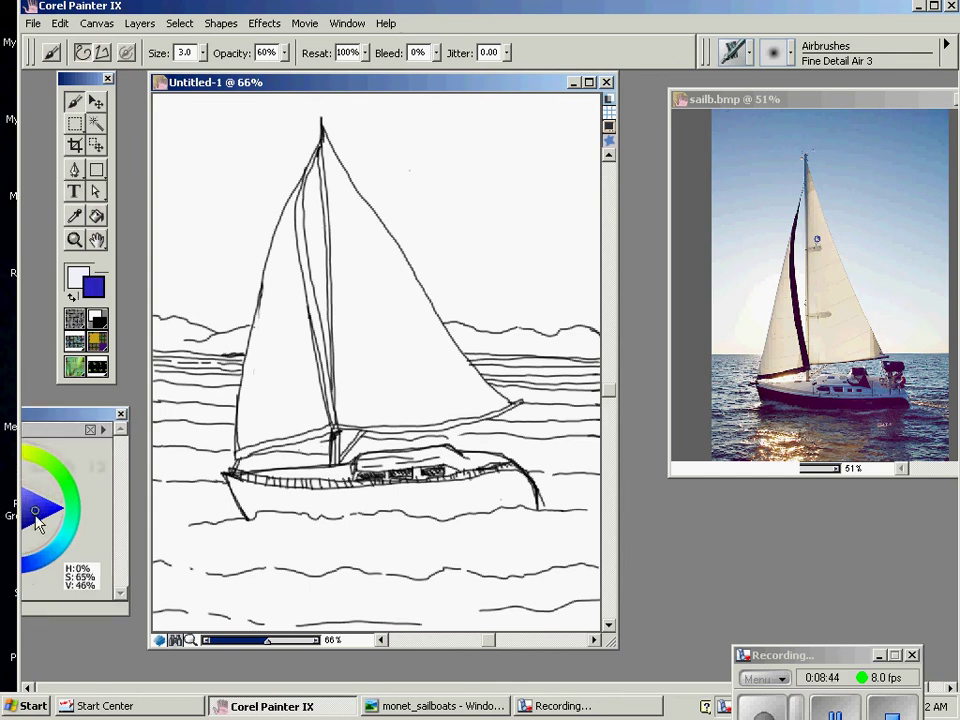
left_click(789, 54)
left_click(826, 203)
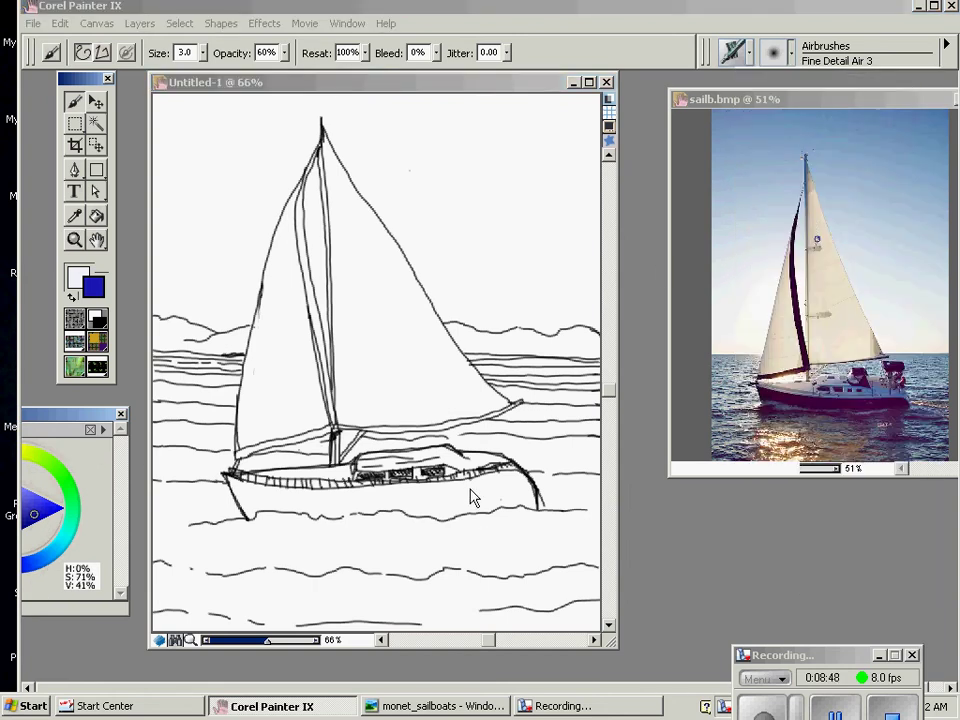
mouse_move(481, 494)
left_mouse_down()
mouse_move(511, 502)
mouse_move(519, 487)
mouse_move(533, 508)
mouse_move(510, 483)
left_mouse_up()
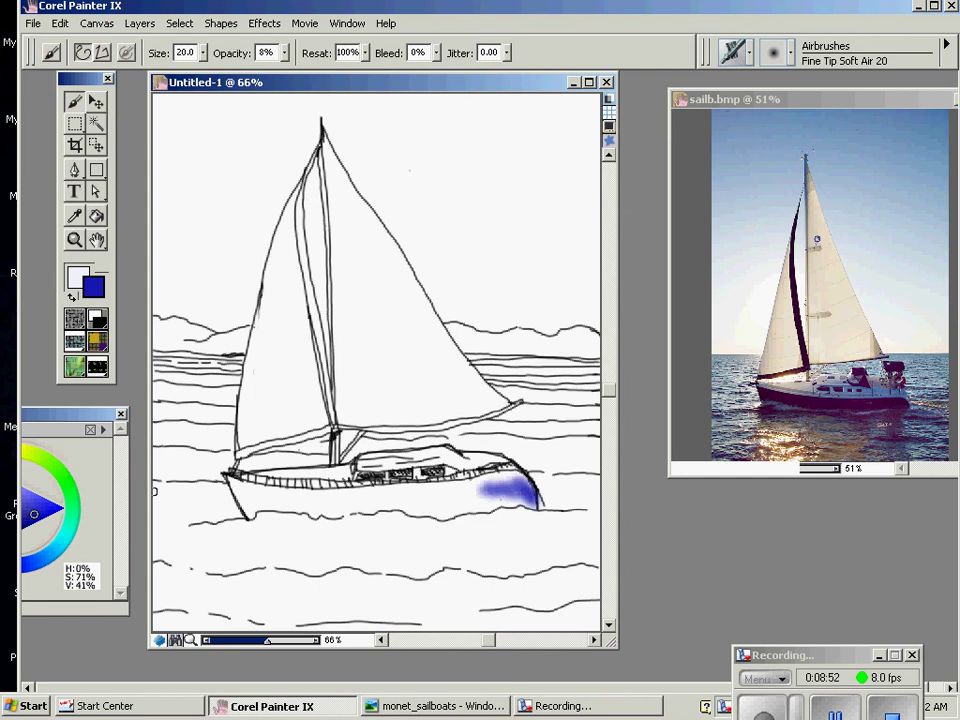
- Undo the blue stroke on the hull, and show the full Colors palette and the whole drawing at 62% zoom
left_click_drag(94, 412, 192, 418)
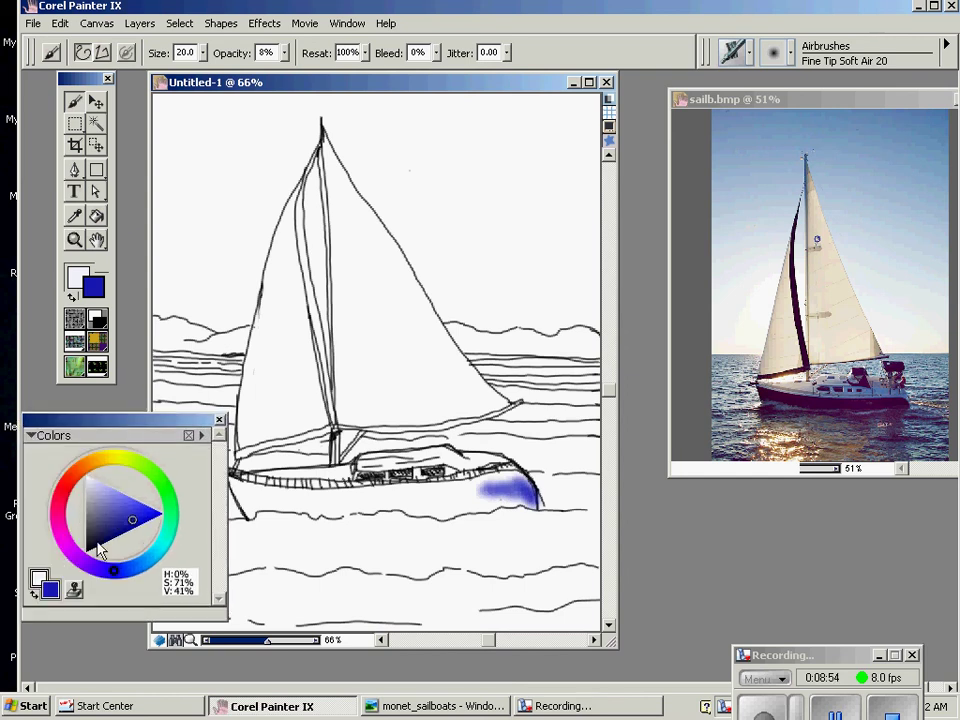
key("ctrl+minus")
left_click(60, 23)
left_click(100, 42)
key("ctrl+minus")
mouse_move(258, 640)
left_mouse_down()
mouse_move(274, 643)
mouse_move(266, 642)
left_mouse_up()
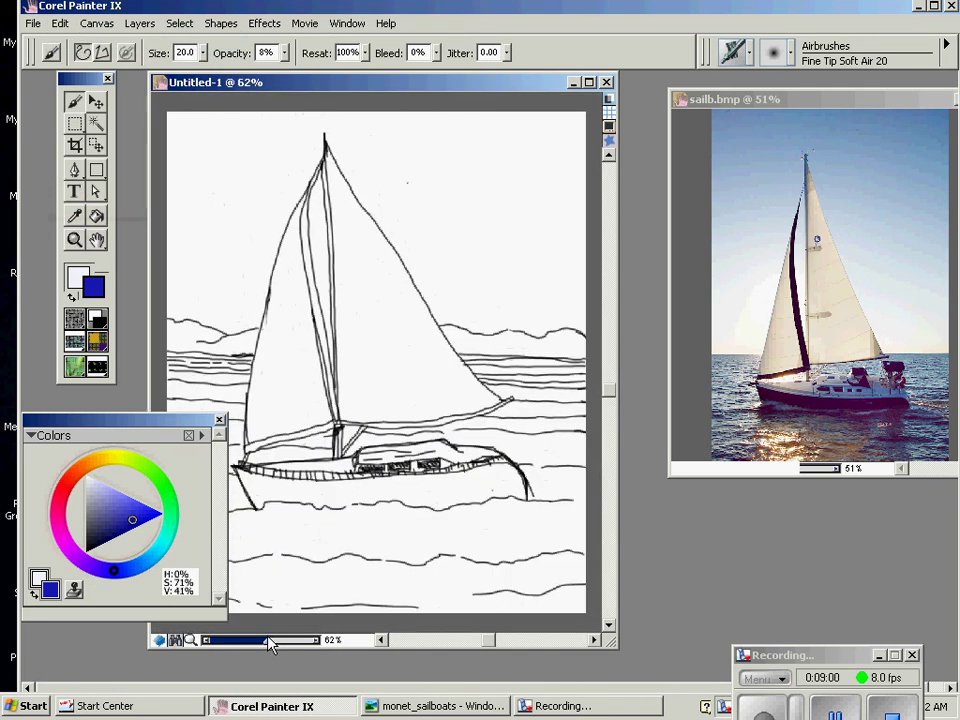
- Paint the hull red (H 34%, S 76%, V 39%) and shade its bow half in dark red (S 55%, V 21%)
left_click(72, 551)
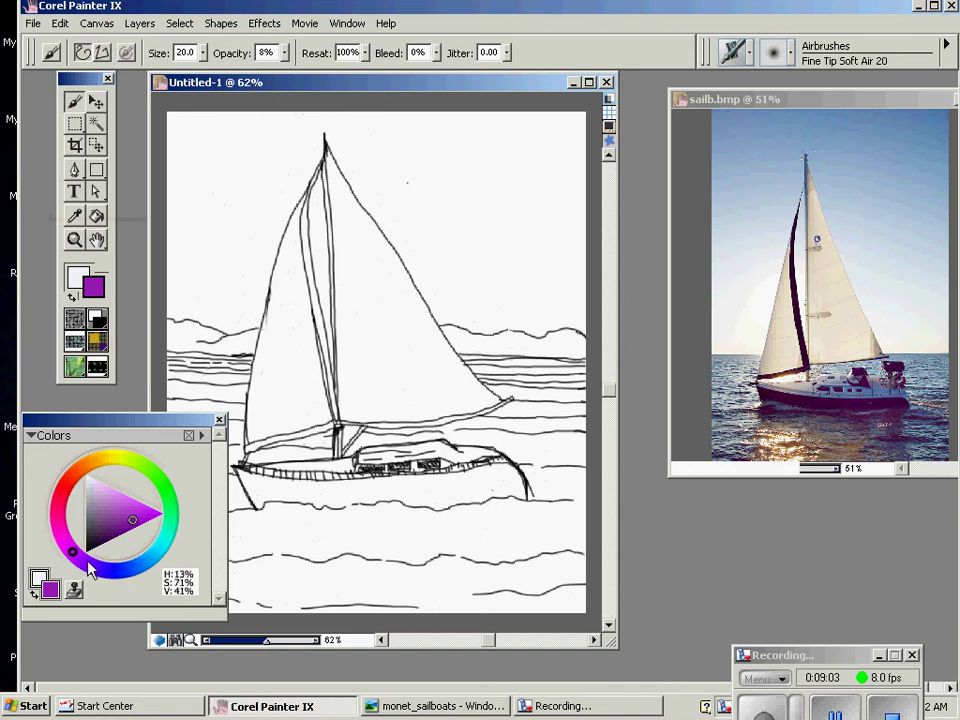
left_click(63, 489)
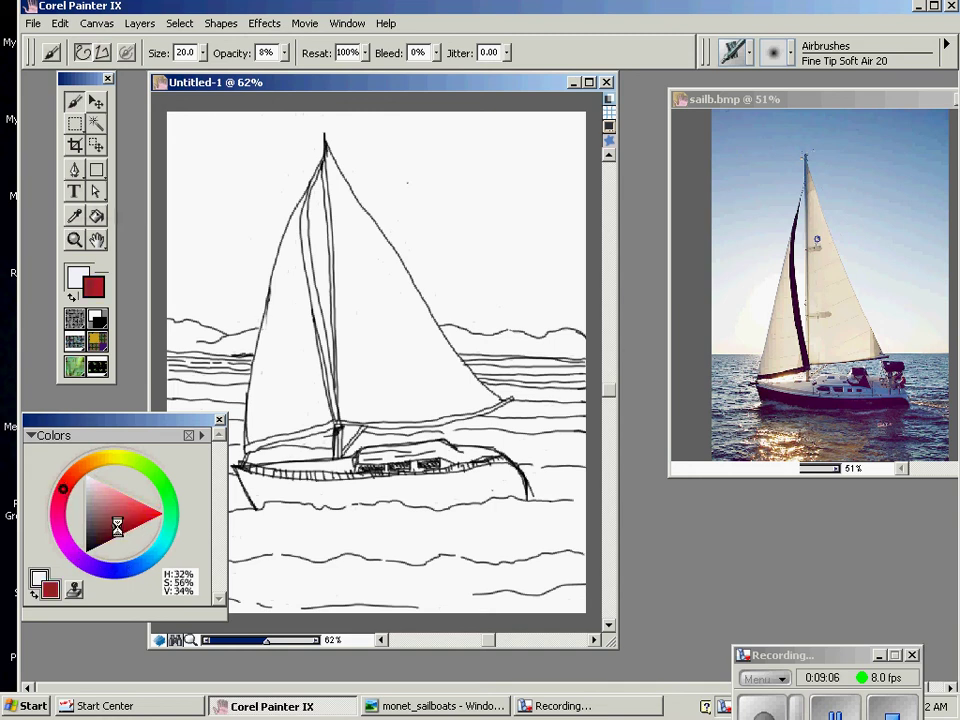
left_click(108, 503)
left_click(133, 521)
mouse_move(445, 482)
left_mouse_down()
mouse_move(520, 494)
mouse_move(503, 477)
mouse_move(433, 490)
mouse_move(465, 503)
mouse_move(498, 498)
mouse_move(496, 486)
mouse_move(506, 487)
mouse_move(416, 496)
mouse_move(438, 509)
mouse_move(399, 500)
mouse_move(406, 492)
mouse_move(394, 489)
mouse_move(445, 484)
mouse_move(416, 506)
mouse_move(449, 510)
mouse_move(522, 494)
mouse_move(457, 484)
mouse_move(370, 503)
mouse_move(392, 496)
mouse_move(345, 492)
mouse_move(376, 490)
mouse_move(326, 498)
mouse_move(365, 505)
mouse_move(326, 498)
mouse_move(328, 512)
mouse_move(305, 495)
mouse_move(326, 505)
mouse_move(316, 513)
mouse_move(260, 490)
mouse_move(259, 506)
mouse_move(246, 491)
mouse_move(260, 514)
mouse_move(256, 500)
mouse_move(259, 509)
mouse_move(297, 500)
left_mouse_up()
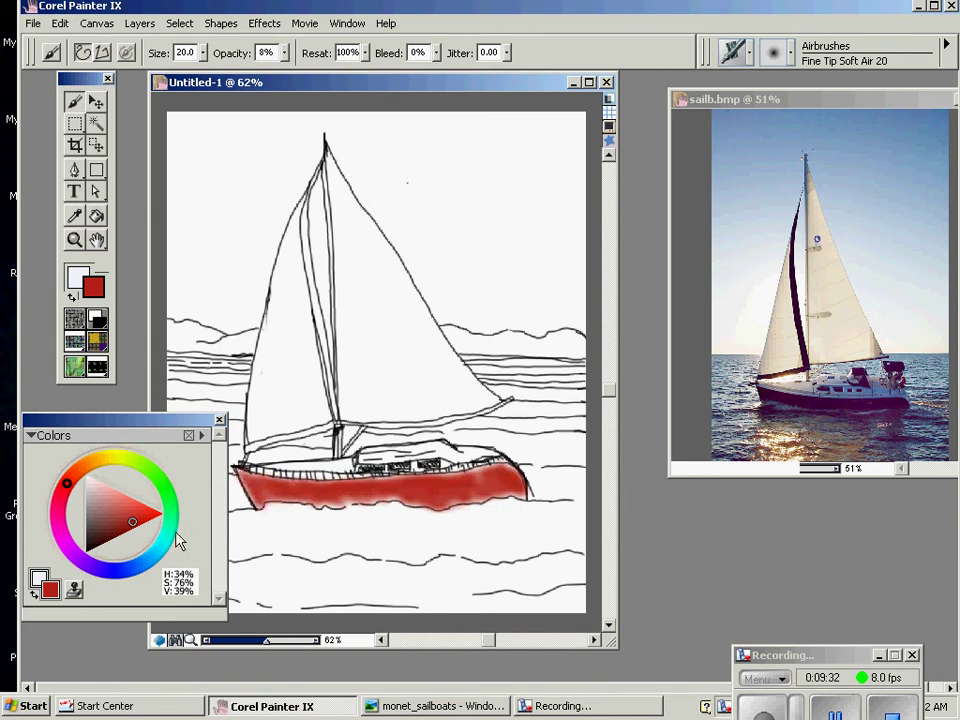
left_click(105, 535)
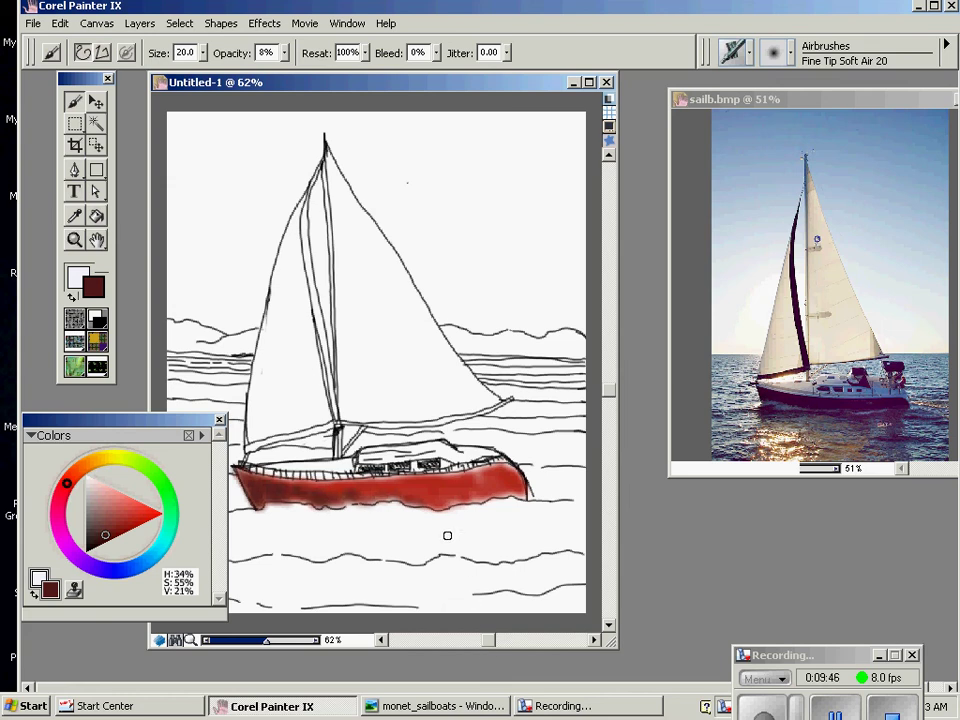
- With the Fine Tip Soft Air 30 airbrush, paint the mainsail yellow (H 49%, S 92%, V 43%) and shade its mast side orange (H 43%)
left_click_drag(137, 477, 112, 458)
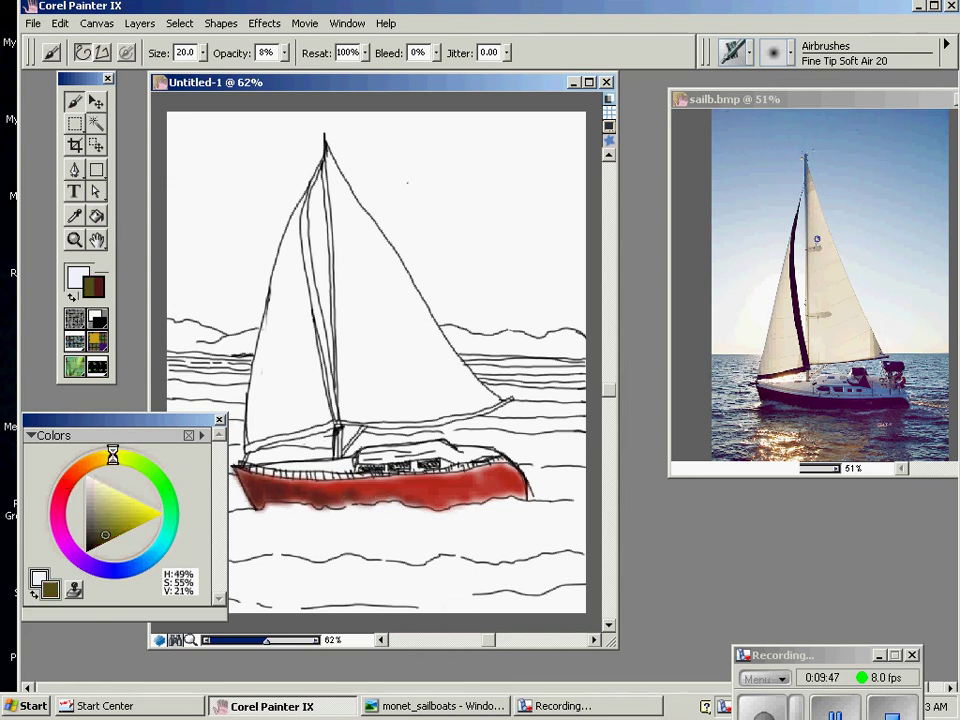
left_click(135, 523)
left_click_drag(140, 521, 148, 518)
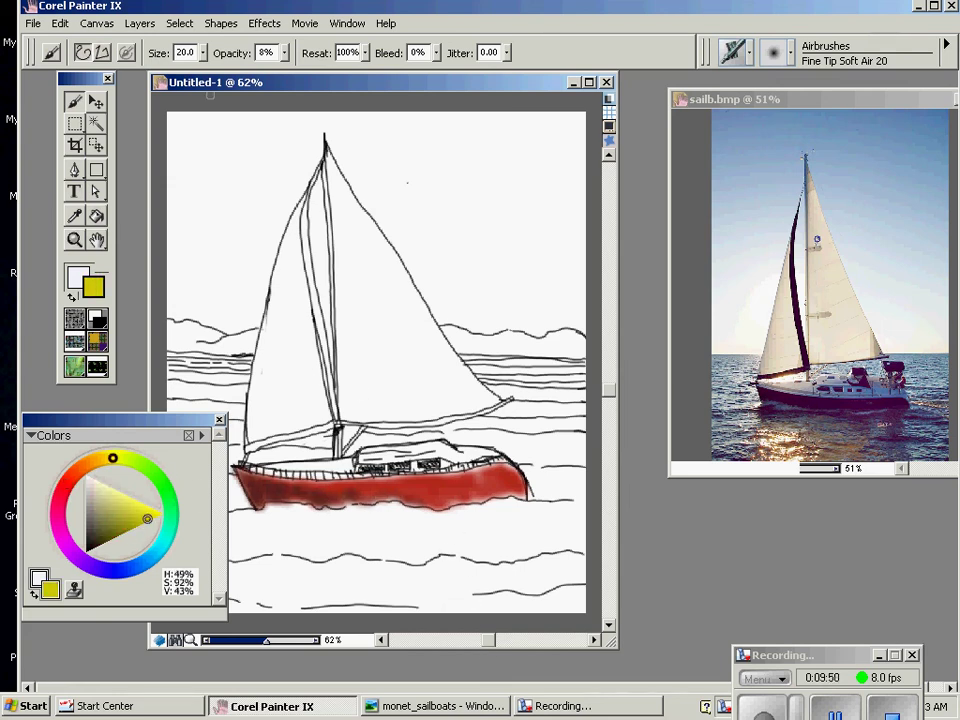
left_click(775, 53)
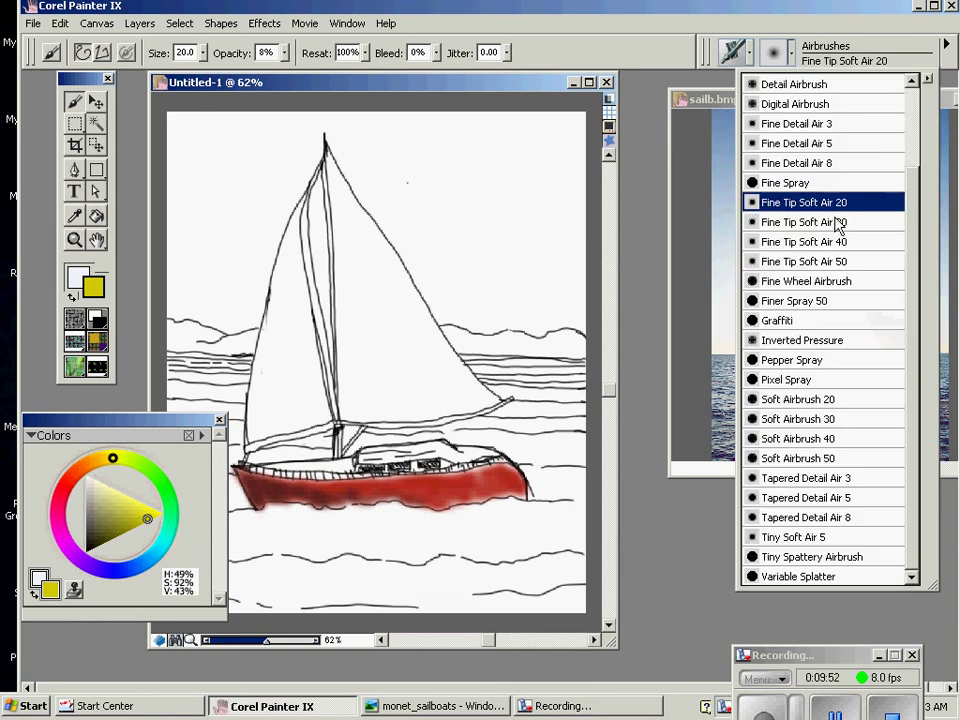
left_click(778, 222)
mouse_move(381, 351)
left_mouse_down()
mouse_move(395, 409)
mouse_move(353, 296)
mouse_move(346, 407)
mouse_move(341, 325)
mouse_move(349, 417)
mouse_move(423, 413)
mouse_move(382, 393)
mouse_move(422, 403)
mouse_move(475, 398)
mouse_move(462, 411)
mouse_move(488, 404)
mouse_move(401, 321)
mouse_move(390, 352)
mouse_move(363, 333)
mouse_move(356, 395)
mouse_move(342, 420)
mouse_move(355, 355)
left_mouse_up()
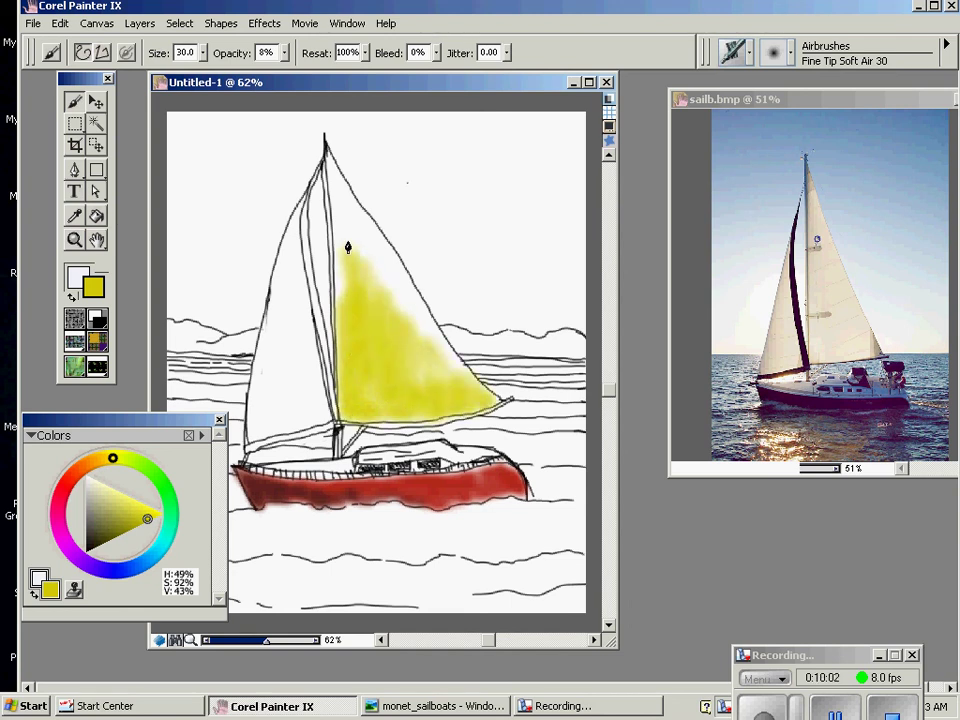
mouse_move(340, 303)
left_mouse_down()
mouse_move(339, 268)
mouse_move(364, 261)
mouse_move(423, 356)
mouse_move(411, 363)
mouse_move(428, 393)
mouse_move(446, 378)
mouse_move(479, 403)
mouse_move(366, 242)
mouse_move(424, 342)
mouse_move(374, 271)
mouse_move(334, 193)
mouse_move(343, 259)
mouse_move(328, 165)
left_mouse_up()
left_click(91, 463)
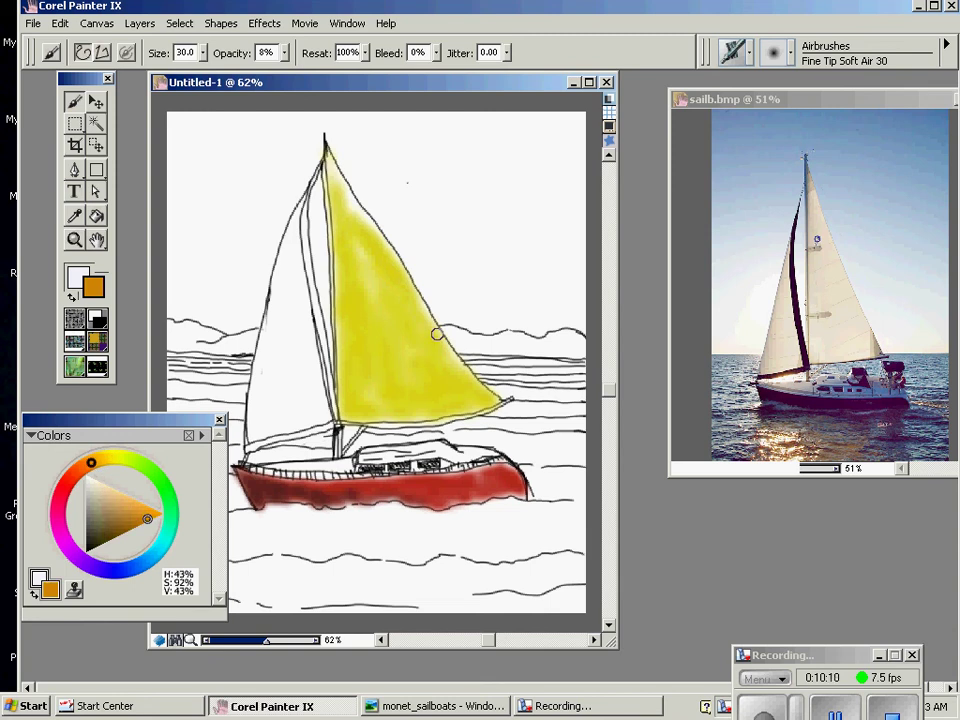
mouse_move(348, 376)
left_mouse_down()
mouse_move(343, 395)
mouse_move(360, 421)
mouse_move(390, 423)
mouse_move(371, 409)
mouse_move(361, 377)
mouse_move(402, 411)
mouse_move(351, 337)
mouse_move(346, 361)
mouse_move(345, 276)
mouse_move(343, 300)
mouse_move(351, 284)
mouse_move(327, 159)
mouse_move(357, 221)
left_mouse_up()
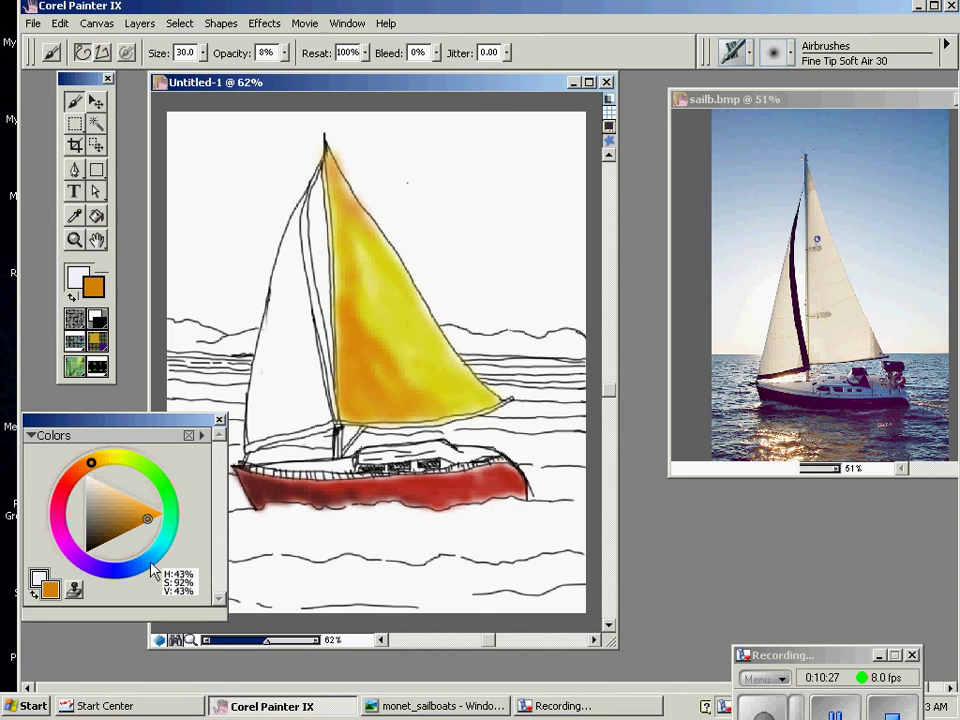
- With the Fine Detail Air 3 airbrush in black, draw seam lines across the mainsail, darken its edges and letter "sunfish" near its upper part
left_click(86, 551)
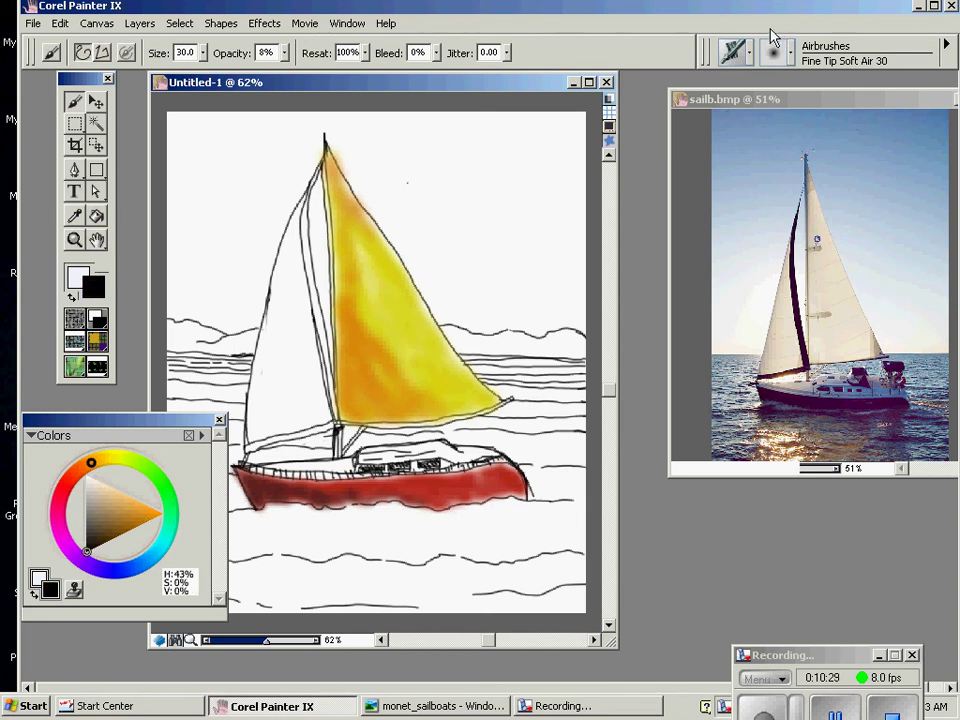
left_click(830, 60)
left_click(821, 127)
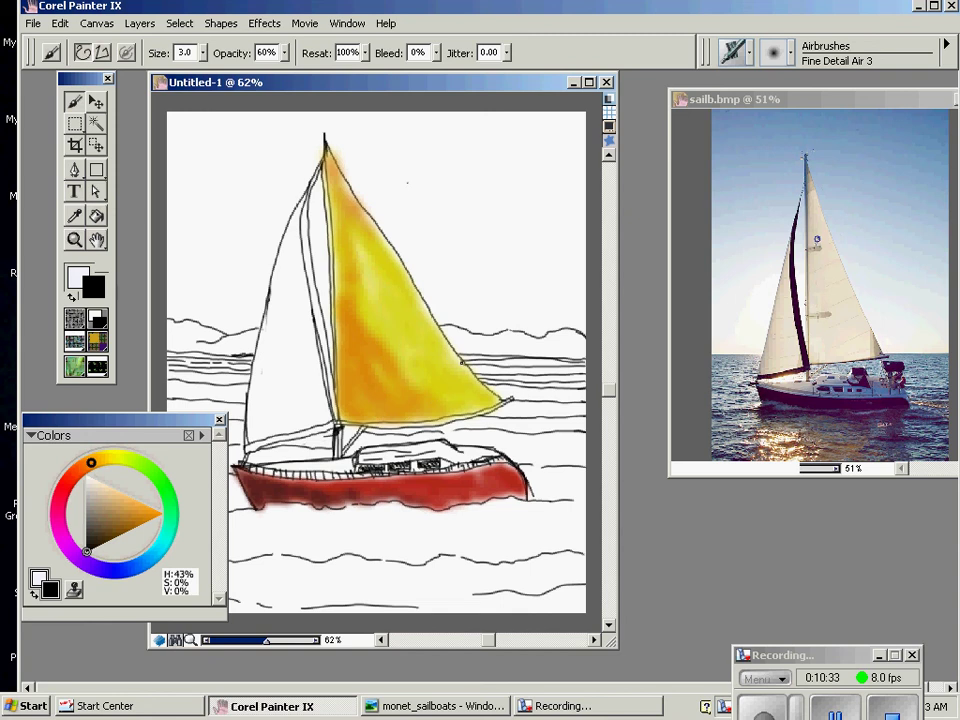
mouse_move(455, 372)
left_mouse_down()
mouse_move(418, 392)
mouse_move(340, 404)
left_mouse_up()
left_click_drag(438, 322, 333, 365)
left_click_drag(393, 297, 333, 320)
left_click_drag(370, 246, 339, 270)
left_click_drag(363, 209, 334, 225)
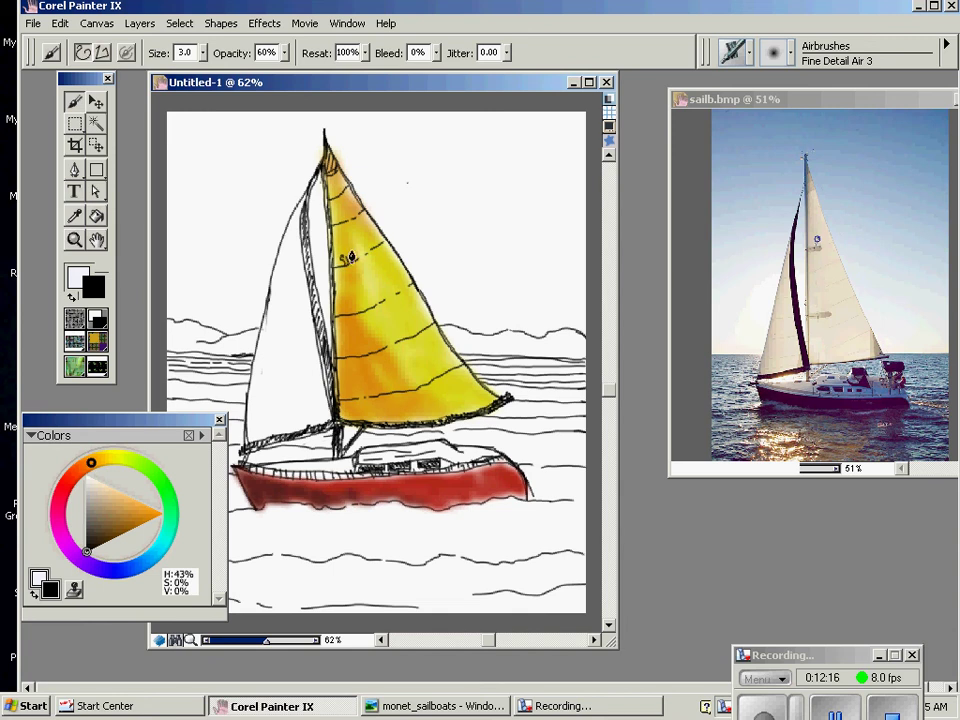
left_click_drag(358, 255, 382, 238)
- With the Fine Tip Soft Air 20 airbrush, paint the jib yellow (H 47%, S 65%, V 49%) and shade it orange (H 41%)
left_click(131, 515)
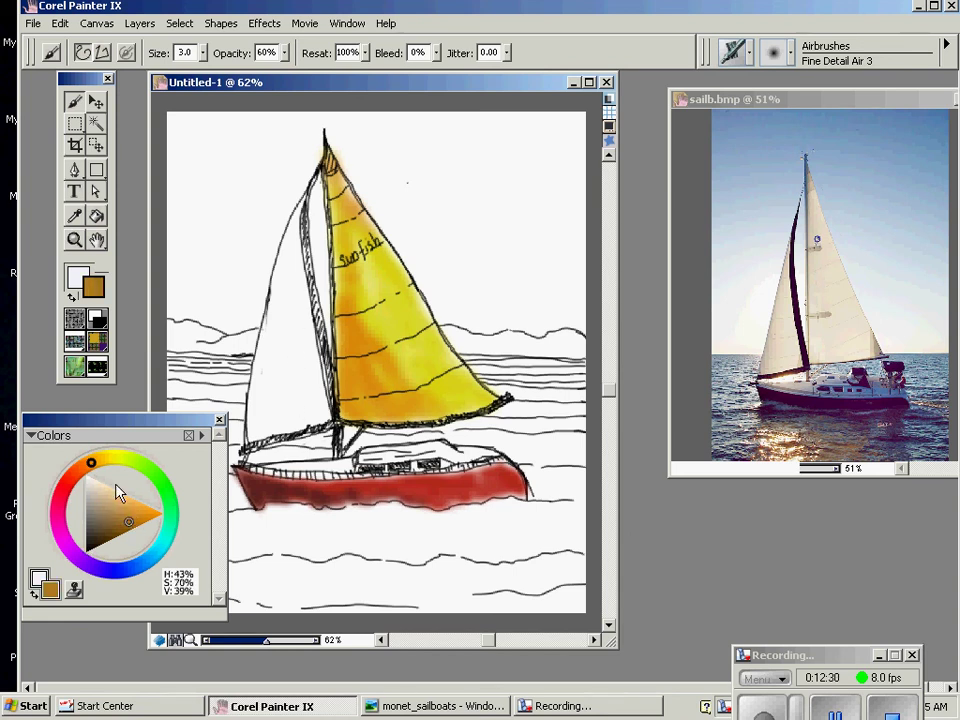
left_click(97, 461)
left_click(136, 514)
left_click(104, 458)
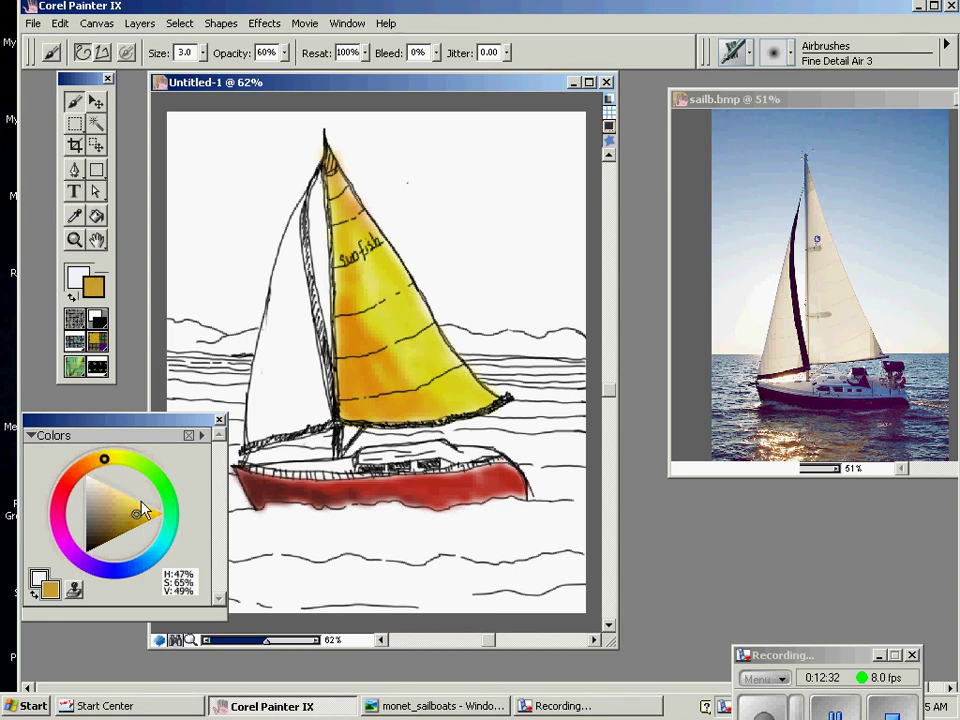
left_click(798, 58)
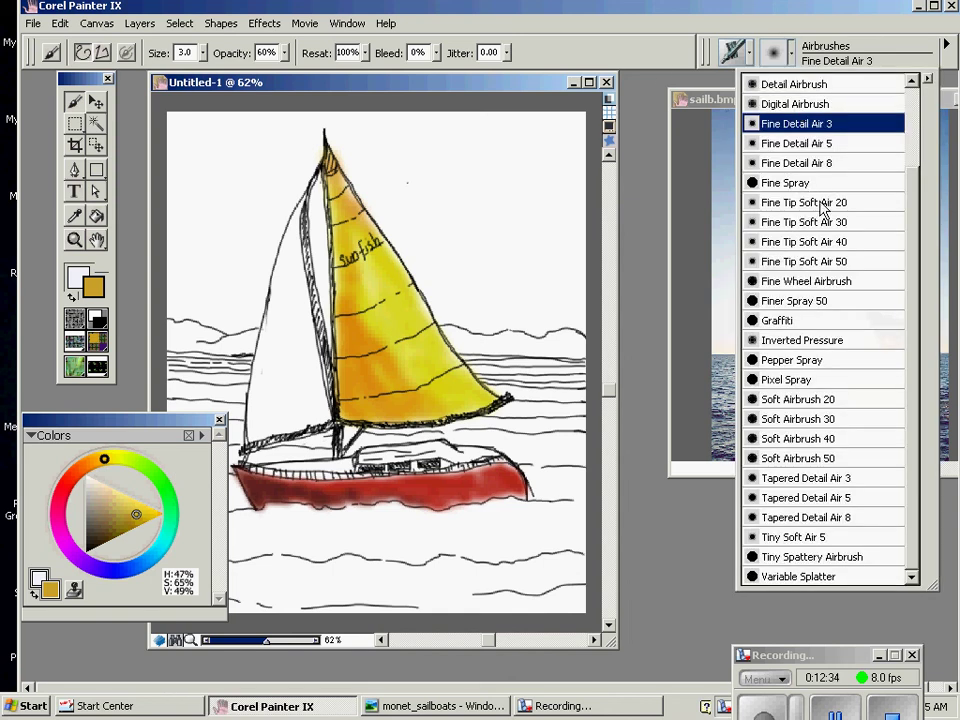
left_click(812, 202)
mouse_move(326, 400)
left_mouse_down()
mouse_move(300, 428)
mouse_move(295, 378)
mouse_move(273, 435)
mouse_move(270, 405)
mouse_move(264, 425)
mouse_move(269, 402)
mouse_move(297, 417)
mouse_move(277, 425)
mouse_move(320, 421)
mouse_move(259, 439)
mouse_move(280, 390)
mouse_move(268, 340)
mouse_move(250, 436)
mouse_move(266, 419)
mouse_move(267, 323)
mouse_move(272, 336)
mouse_move(288, 268)
mouse_move(301, 276)
mouse_move(313, 390)
mouse_move(293, 217)
mouse_move(267, 331)
mouse_move(273, 377)
mouse_move(87, 464)
mouse_move(321, 408)
mouse_move(313, 425)
mouse_move(312, 353)
mouse_move(279, 422)
left_mouse_up()
left_click(84, 467)
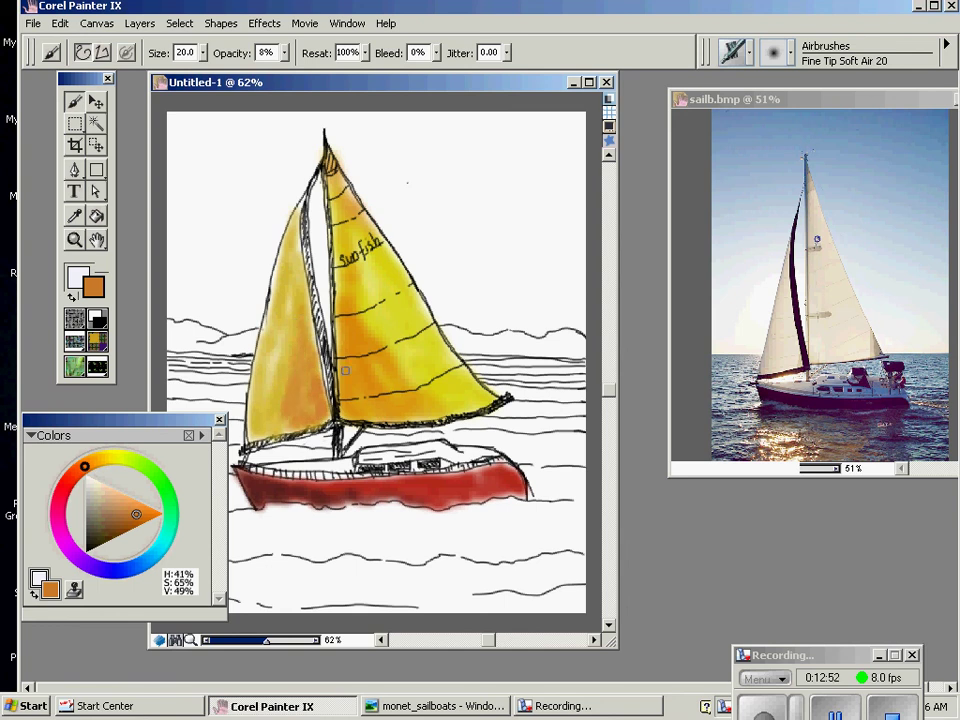
- Brush near-white highlights (S 21%, V 91%) onto both sails and deepen the jib's shading in orange
left_click(89, 483)
mouse_move(282, 321)
left_mouse_down()
mouse_move(293, 281)
mouse_move(296, 321)
mouse_move(285, 270)
left_mouse_up()
mouse_move(384, 267)
left_mouse_down()
mouse_move(359, 295)
mouse_move(393, 264)
mouse_move(401, 303)
mouse_move(388, 338)
mouse_move(385, 317)
mouse_move(369, 347)
mouse_move(352, 342)
mouse_move(366, 358)
mouse_move(428, 354)
mouse_move(424, 381)
mouse_move(421, 355)
mouse_move(400, 382)
mouse_move(368, 362)
left_mouse_up()
mouse_move(282, 307)
left_mouse_down()
mouse_move(279, 363)
mouse_move(296, 327)
mouse_move(301, 378)
mouse_move(290, 370)
mouse_move(280, 388)
mouse_move(279, 428)
left_mouse_up()
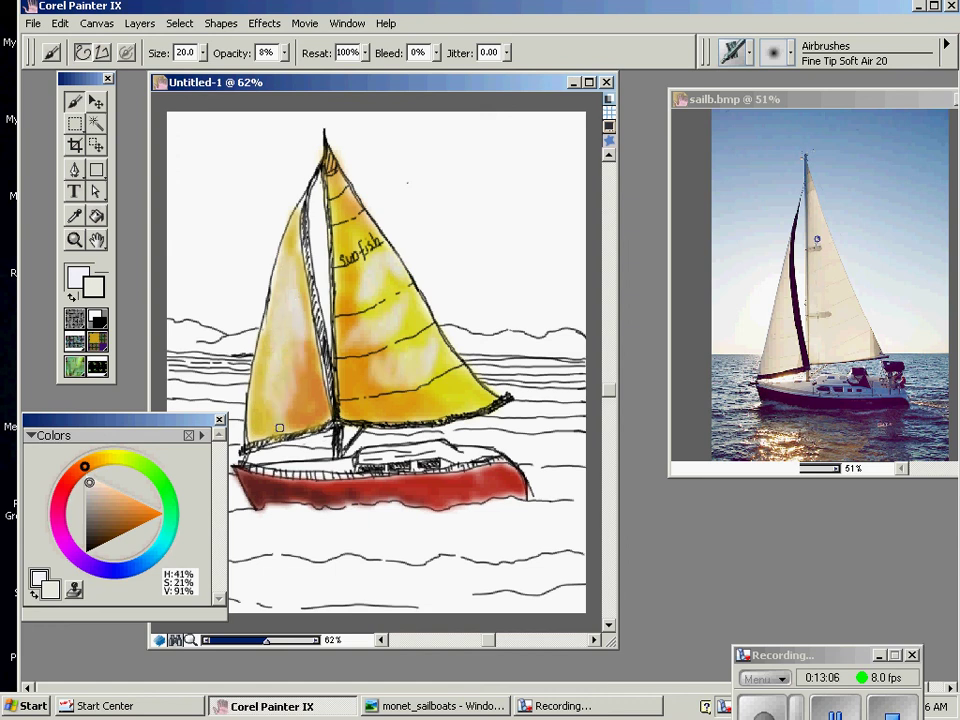
left_click(133, 517)
mouse_move(268, 313)
left_mouse_down()
mouse_move(289, 237)
mouse_move(288, 312)
mouse_move(268, 331)
mouse_move(246, 441)
mouse_move(282, 432)
left_mouse_up()
- With the Fine Detail Air 3 airbrush in black, darken the band along the jib's mast side and draw seam lines across the jib
left_click(87, 550)
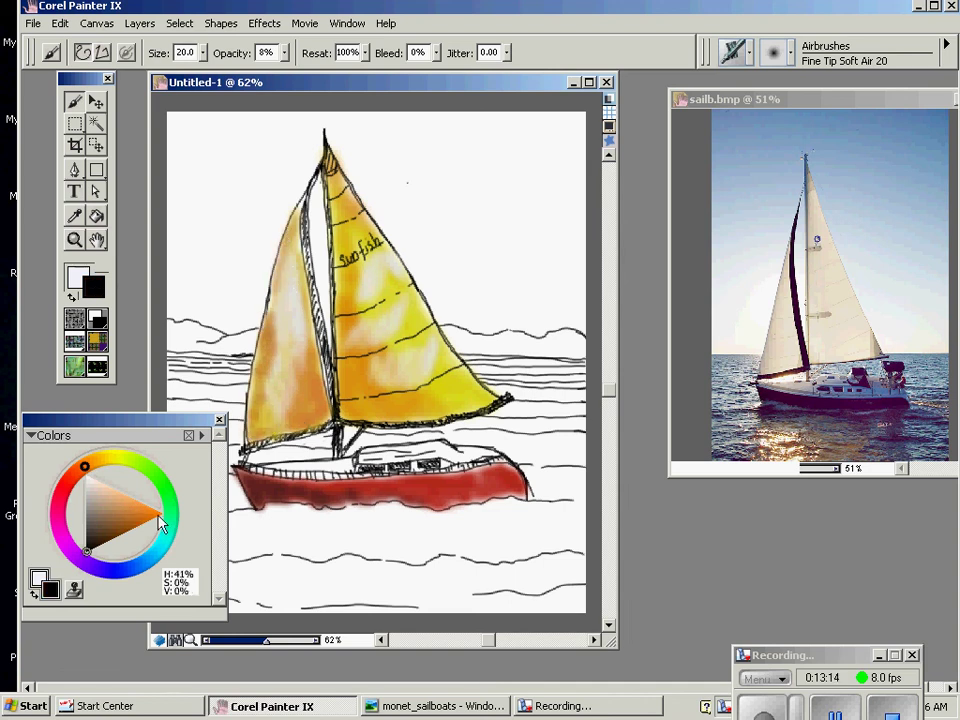
left_click(792, 54)
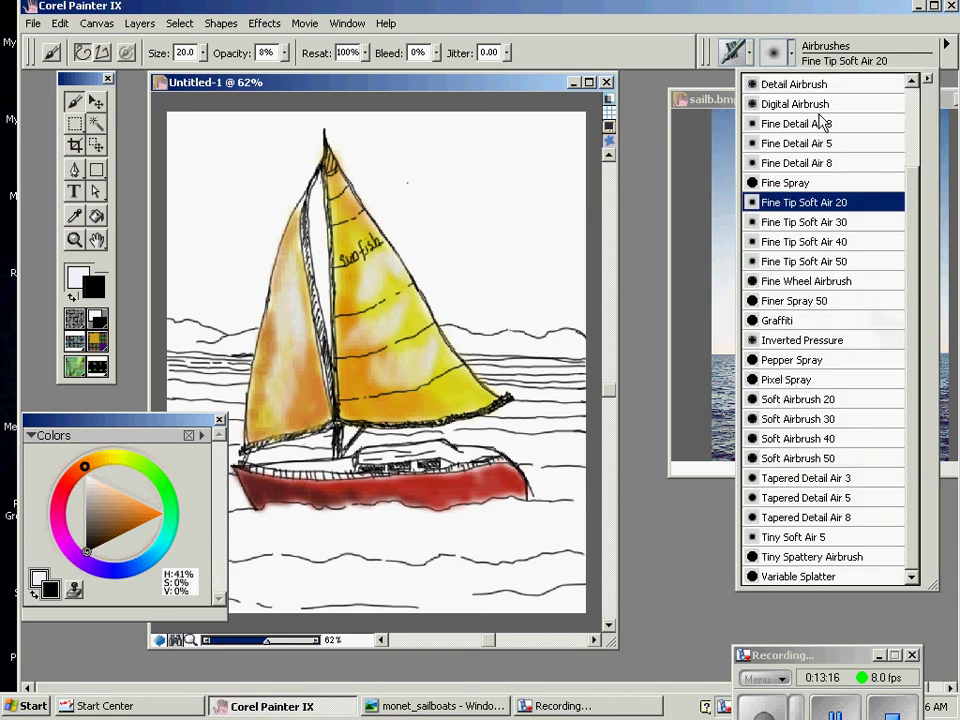
left_click(812, 122)
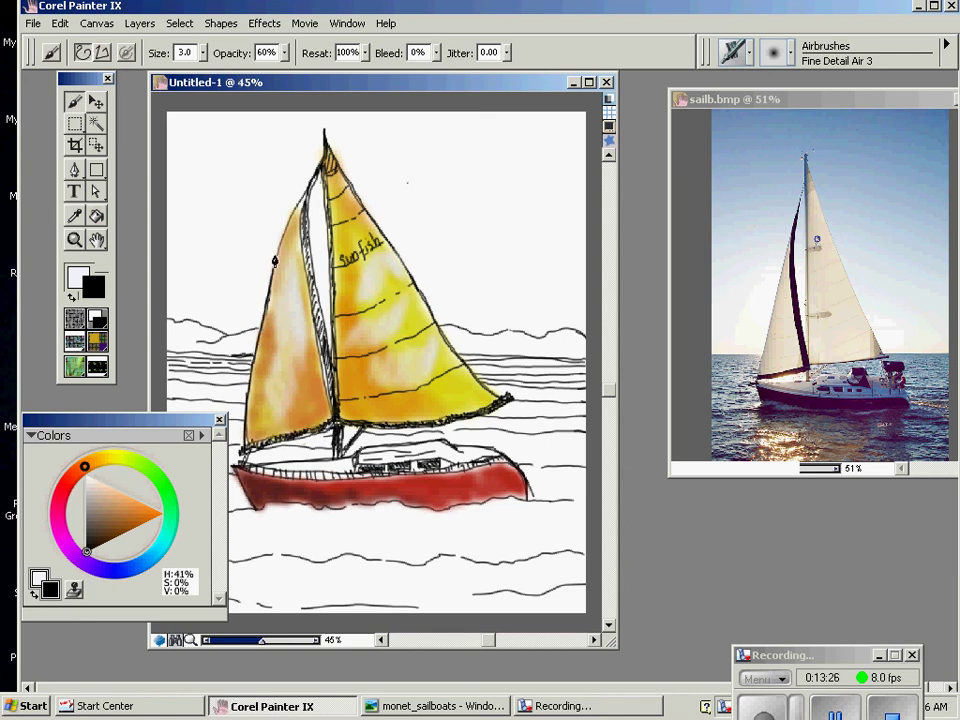
scroll(306, 183, "down", 8)
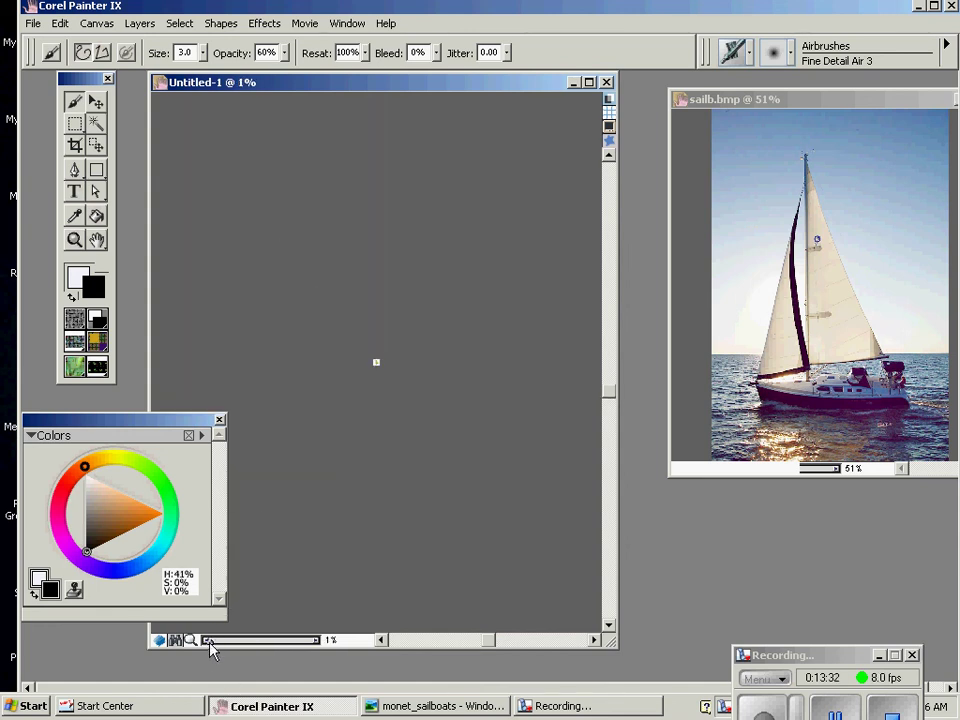
left_click_drag(214, 643, 271, 645)
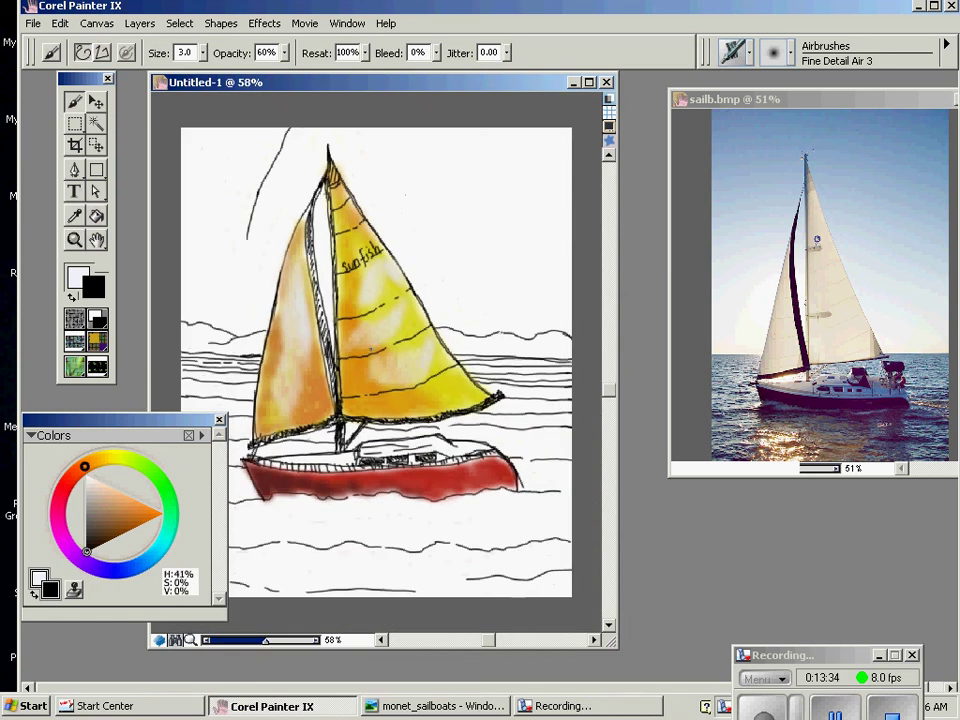
left_click(60, 23)
left_click(81, 39)
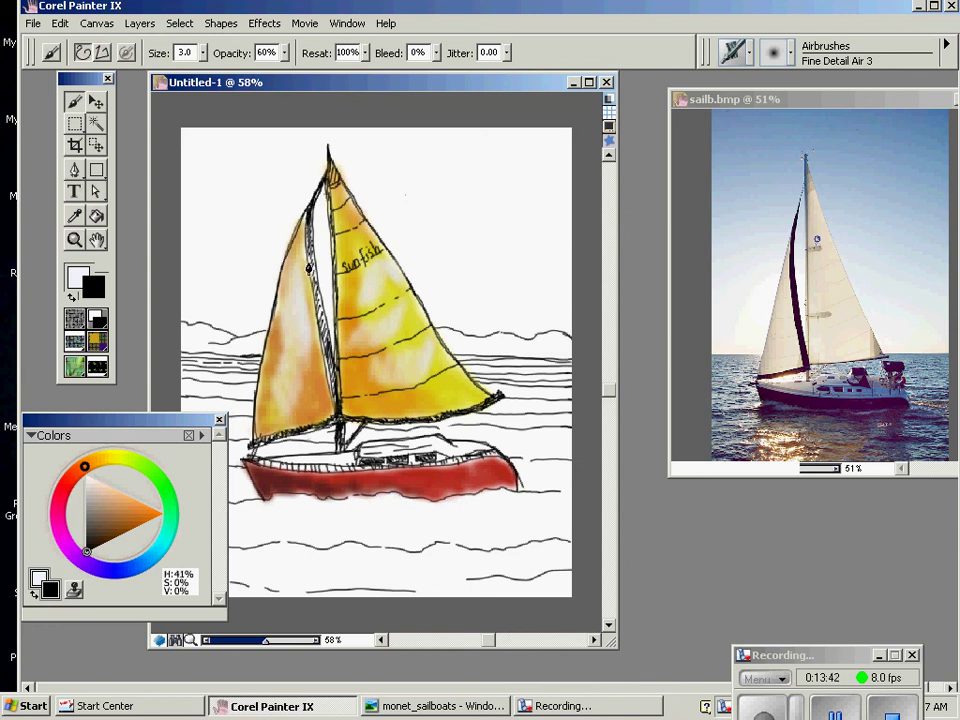
left_click_drag(309, 257, 338, 418)
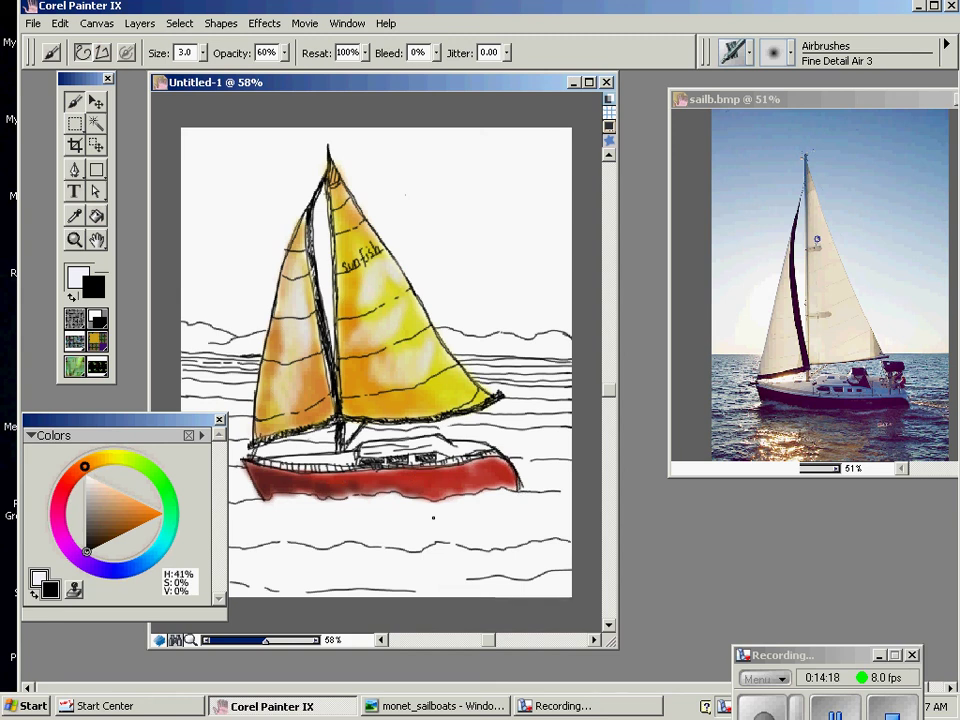
- With Fine Tip Soft Air 20, paint the deck and cabin violet-blue (H 1%, S 51%, V 68%) and shade near the mast in dark blue (V 17%)
left_click(110, 568)
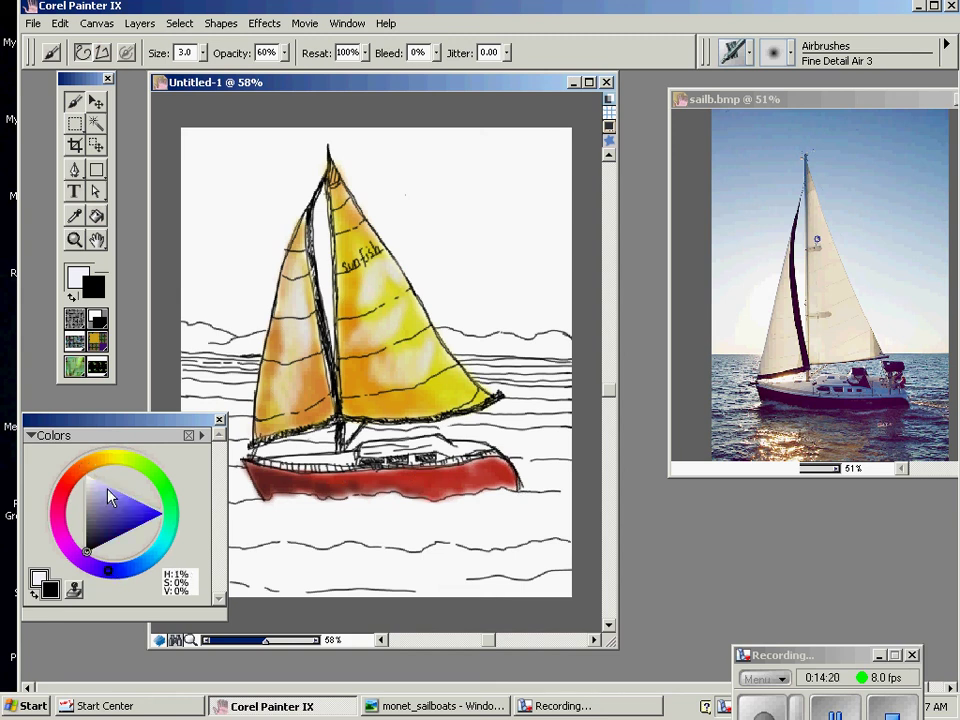
left_click(111, 500)
left_click(790, 52)
left_click(830, 200)
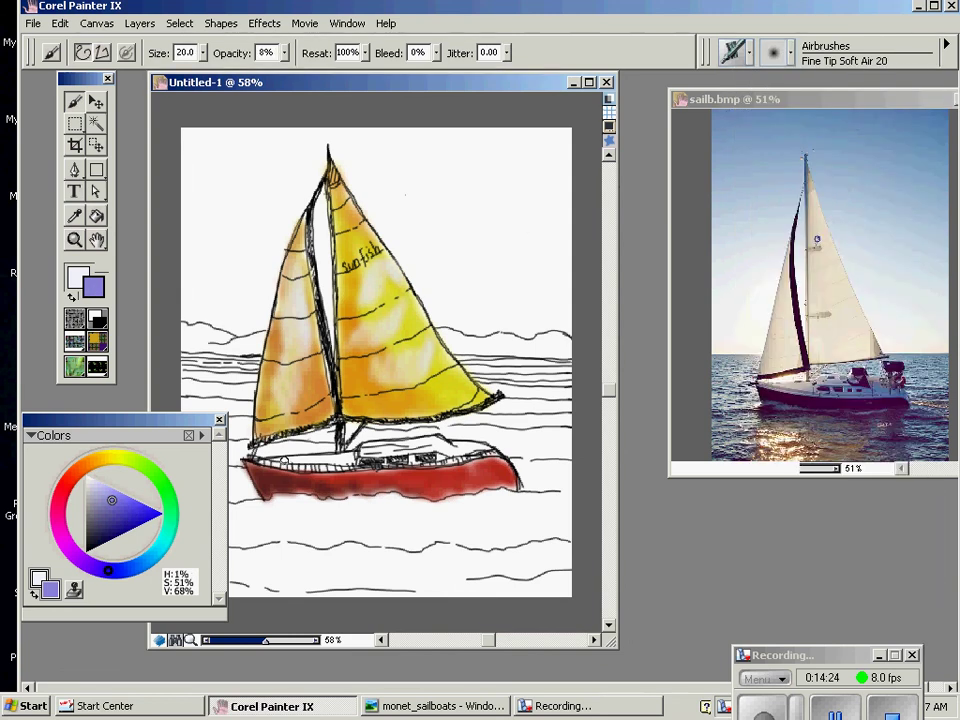
mouse_move(289, 465)
left_mouse_down()
mouse_move(360, 467)
mouse_move(389, 450)
mouse_move(494, 453)
mouse_move(455, 443)
mouse_move(375, 454)
left_mouse_up()
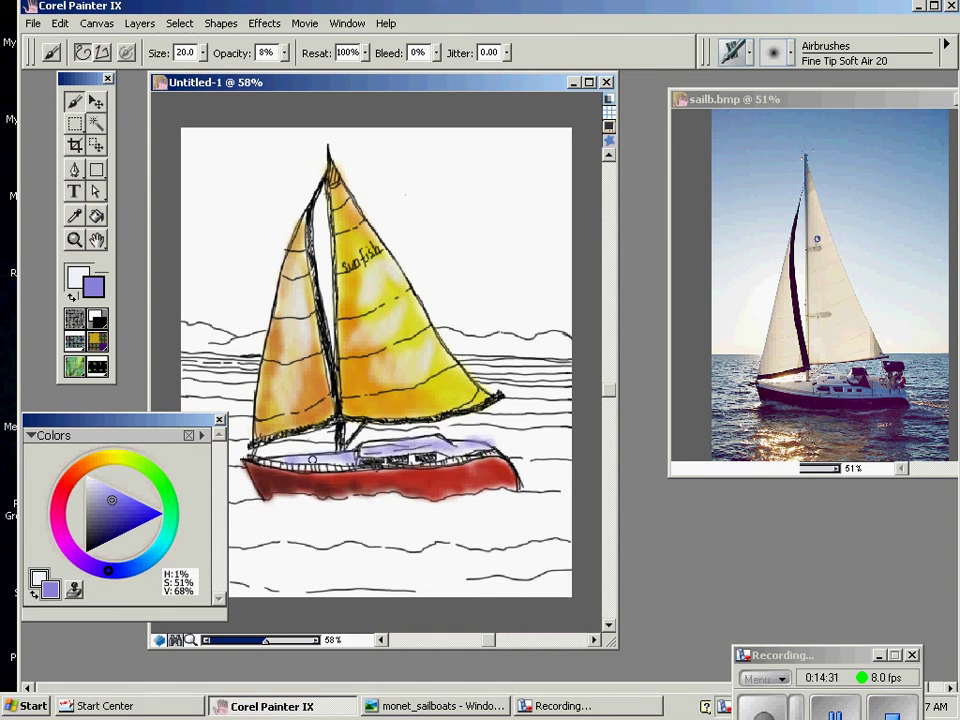
left_click(105, 538)
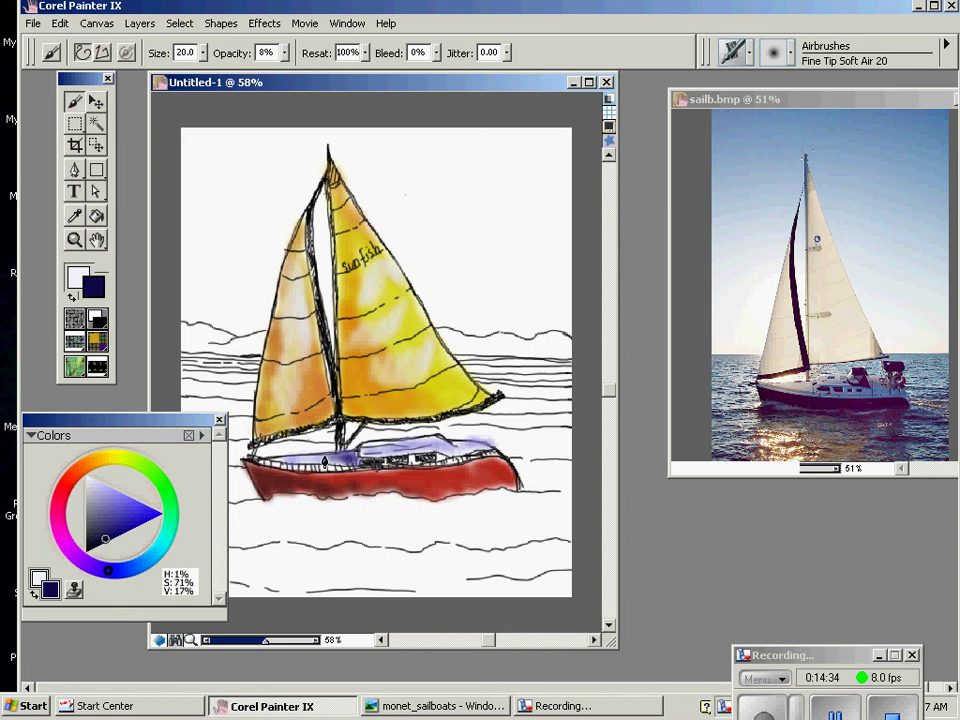
- With the Fine Detail Air 5 airbrush in near-white (S 12%, V 90%), add diagonal highlight strokes to both sails
left_click(835, 60)
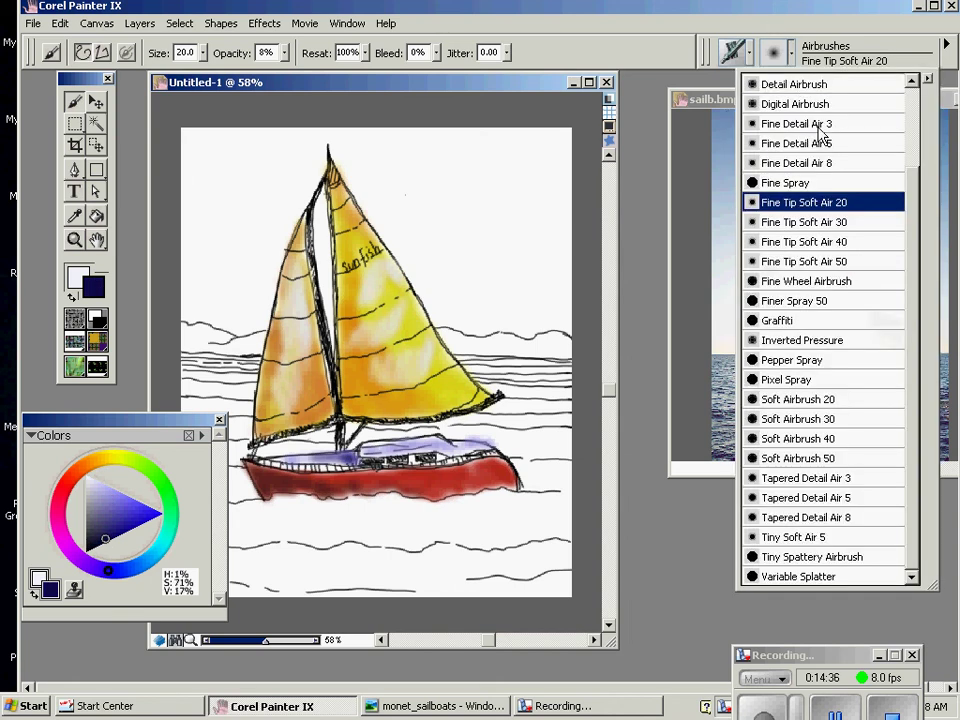
left_click(825, 145)
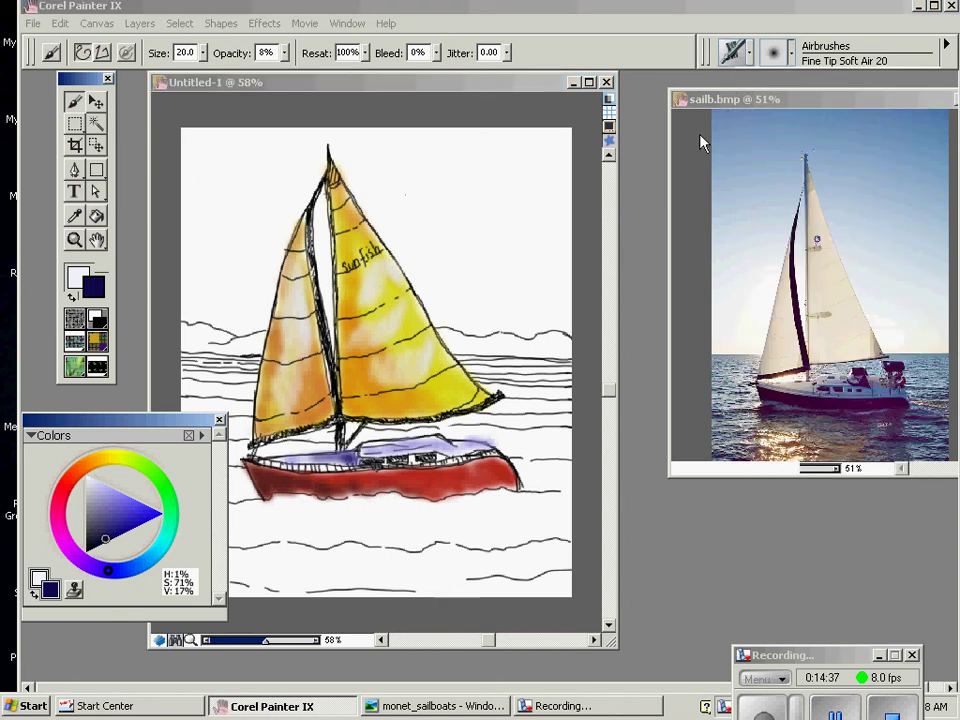
left_click(88, 483)
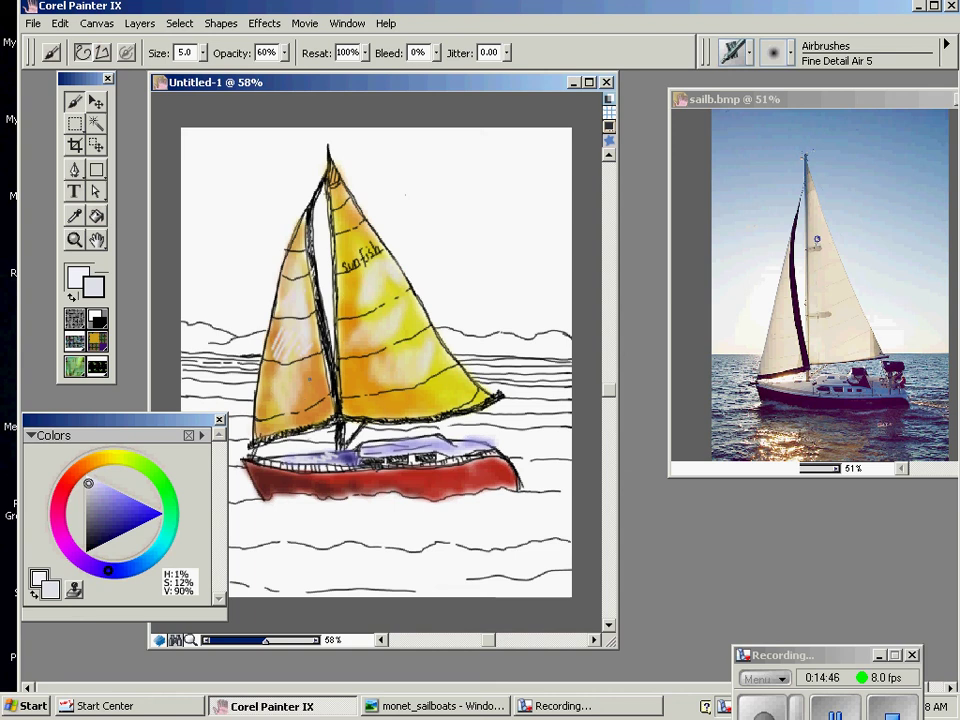
left_click_drag(310, 373, 295, 393)
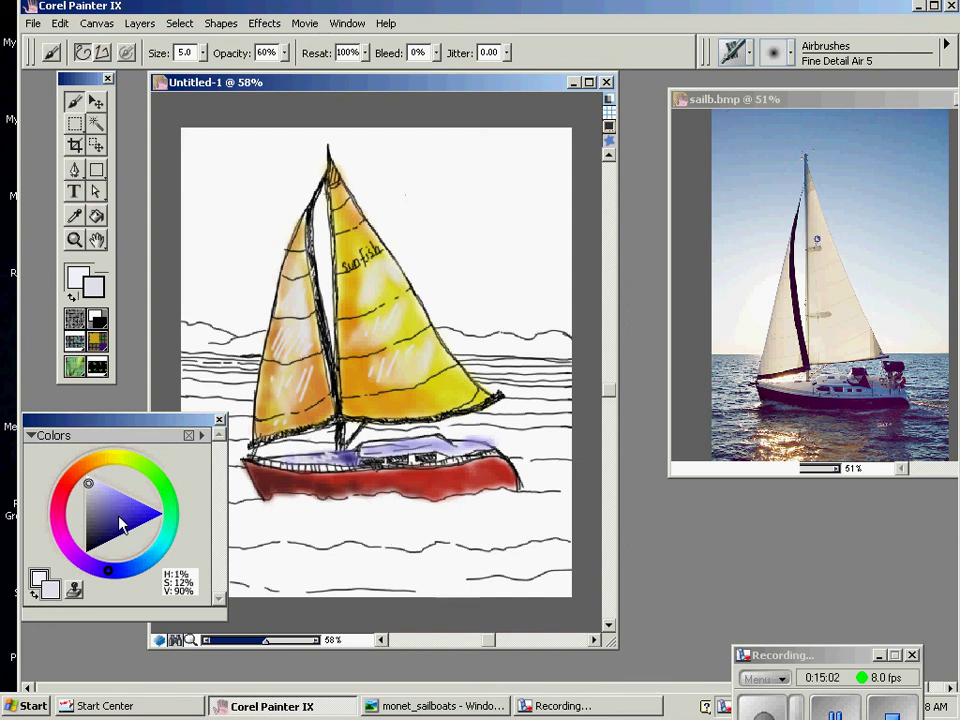
- In black, darken the cabin windows and hull outline with Fine Detail Air 5, and hatch the bow with Fine Detail Air 3
left_click(87, 550)
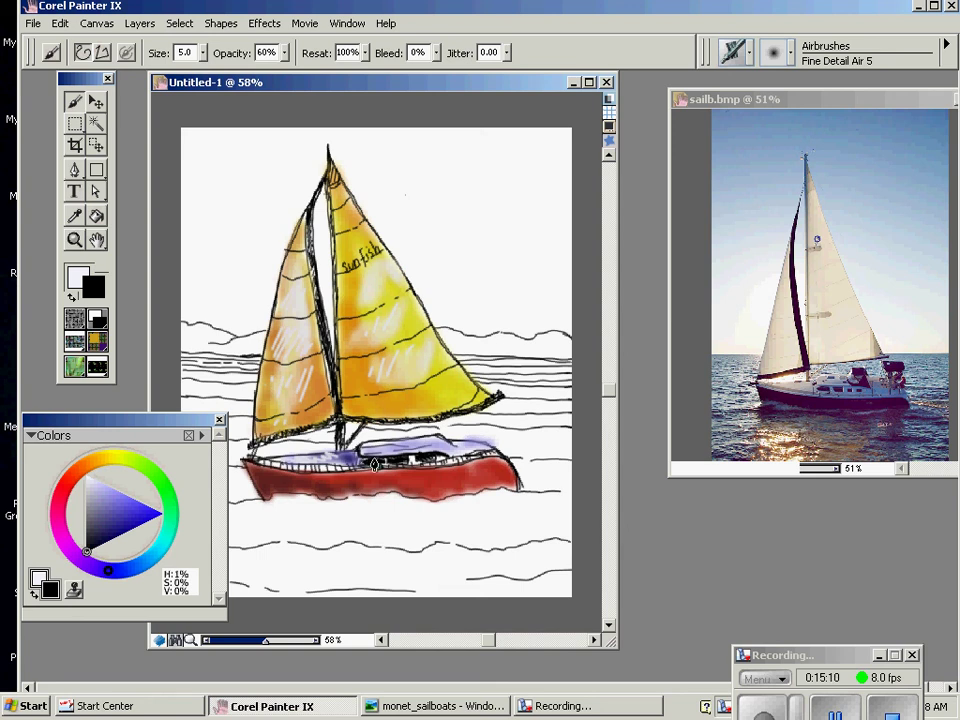
mouse_move(455, 447)
left_mouse_down()
mouse_move(493, 457)
mouse_move(469, 469)
mouse_move(510, 472)
mouse_move(320, 480)
mouse_move(242, 469)
mouse_move(267, 506)
mouse_move(335, 500)
left_mouse_up()
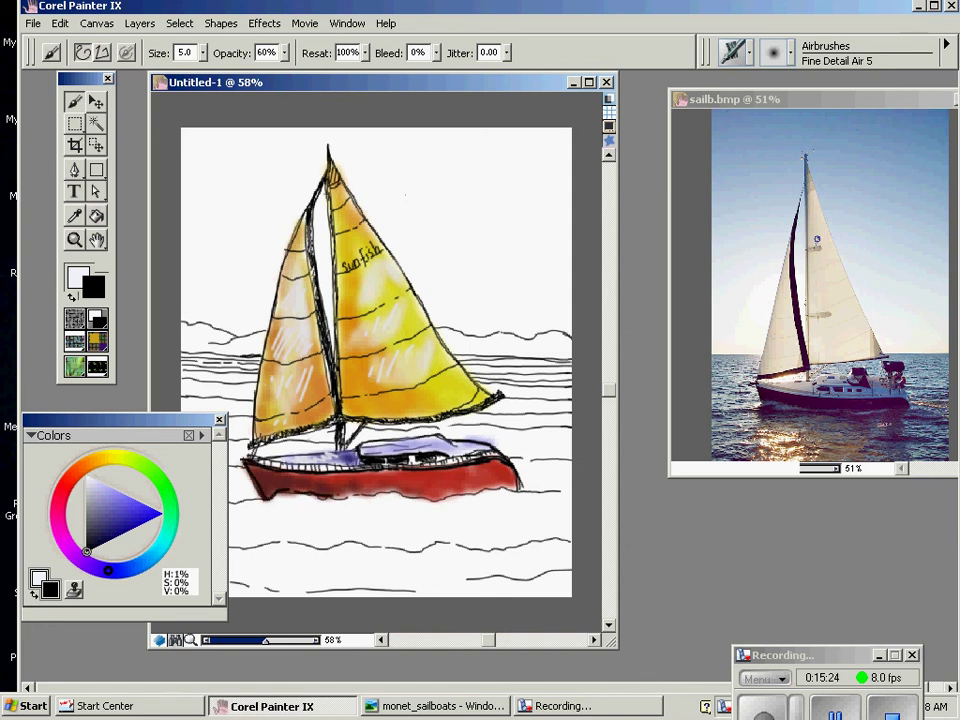
left_click(835, 61)
left_click(761, 124)
left_click_drag(353, 470, 260, 466)
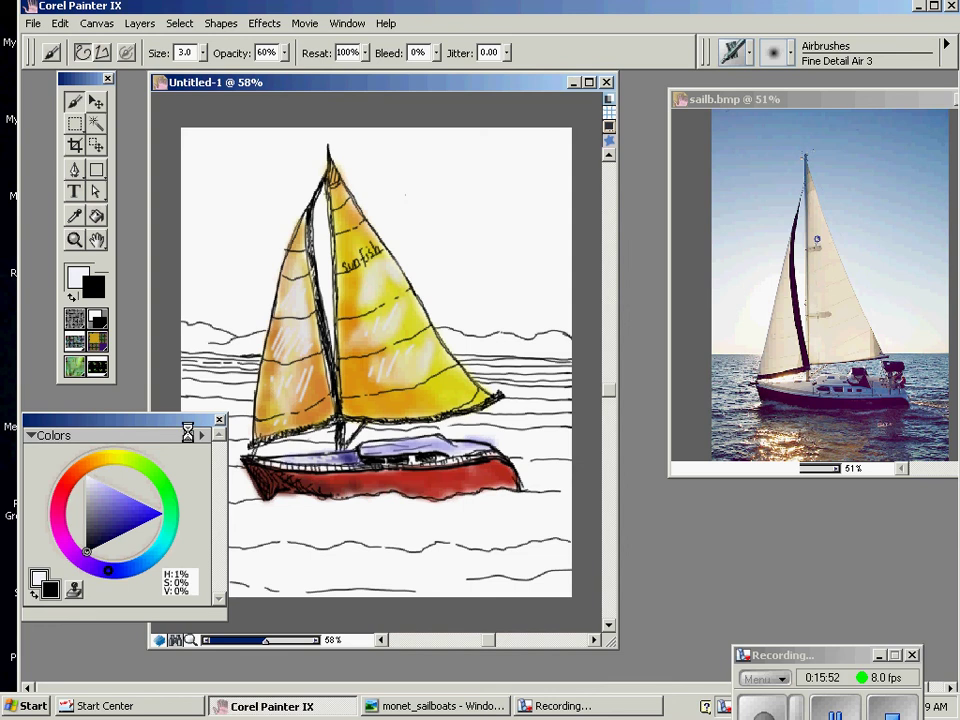
- Move the Colors palette clear of the drawing and place the sailb.bmp reference photo fully in view beside it
left_click_drag(159, 420, 84, 343)
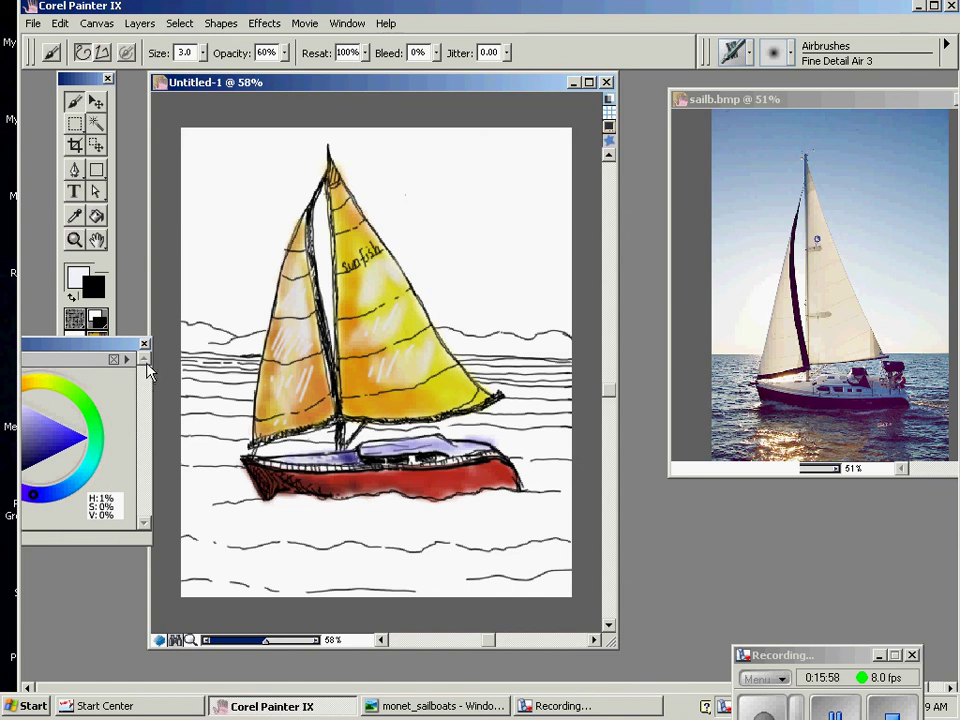
left_click_drag(78, 344, 126, 394)
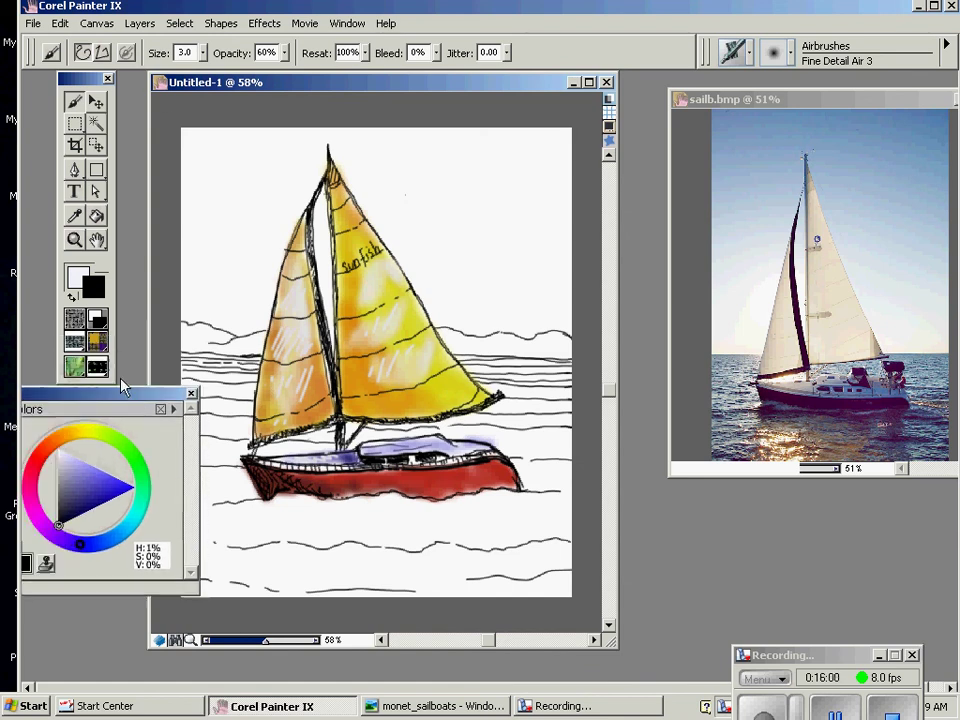
left_click_drag(824, 105, 776, 88)
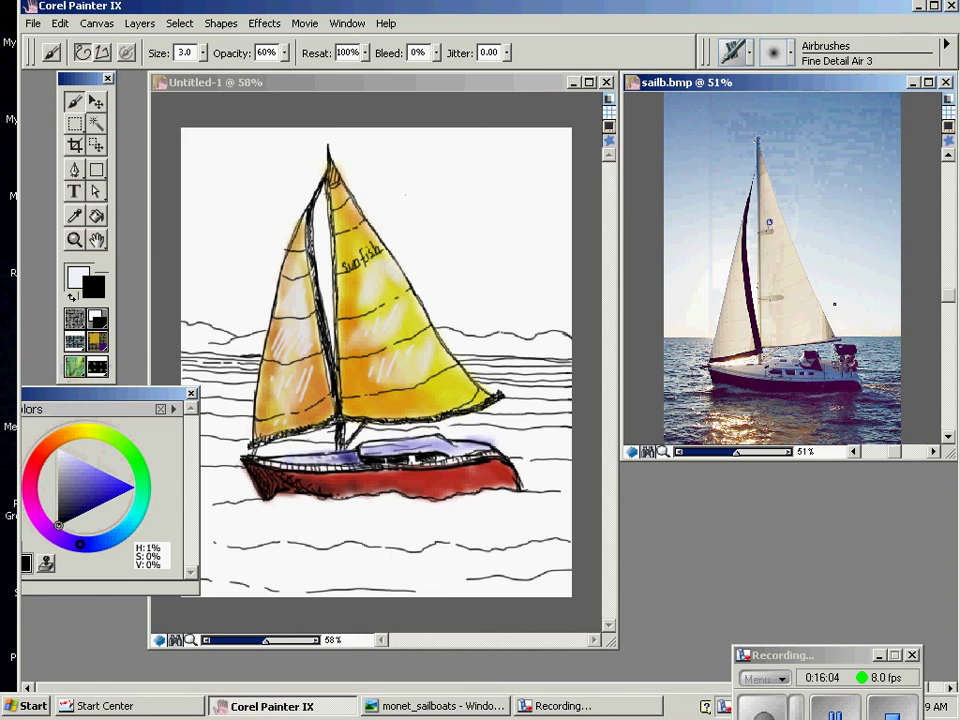
- With the Fine Tip Soft Air 20 airbrush in blue (H 92%, S 50%, V 53%), paint the upper sky around the sails
left_click(118, 495)
left_click(112, 541)
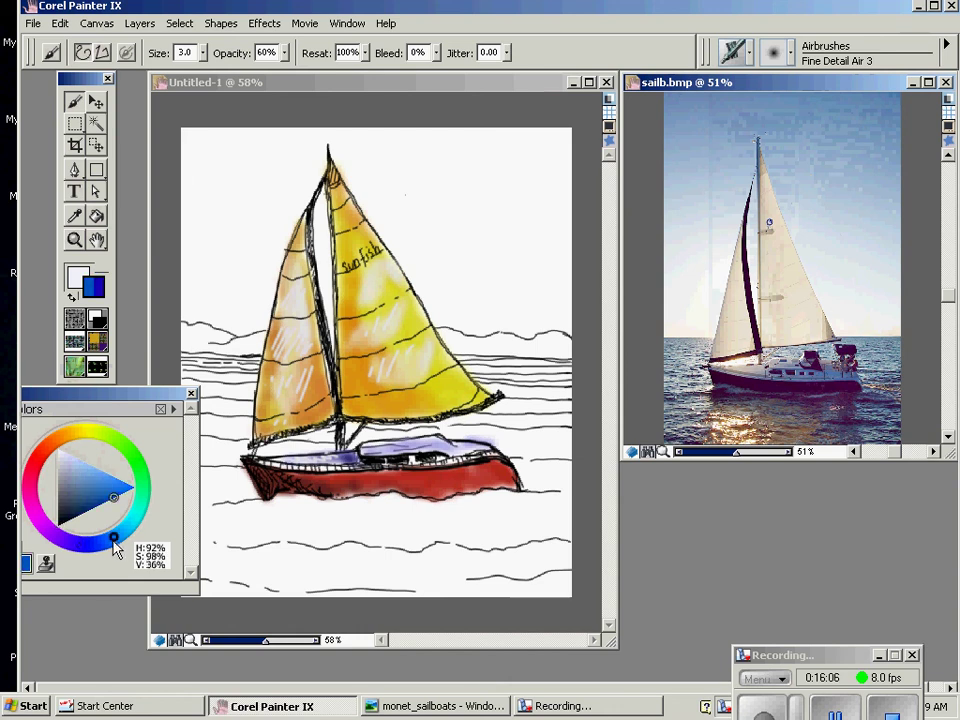
left_click(95, 485)
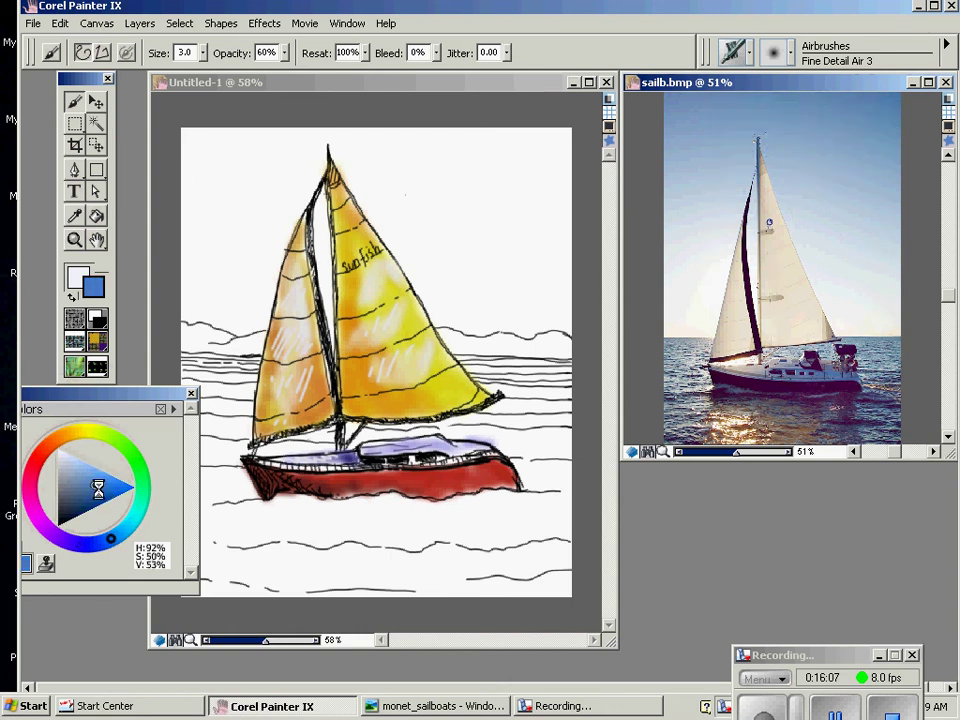
left_click(797, 61)
left_click(842, 203)
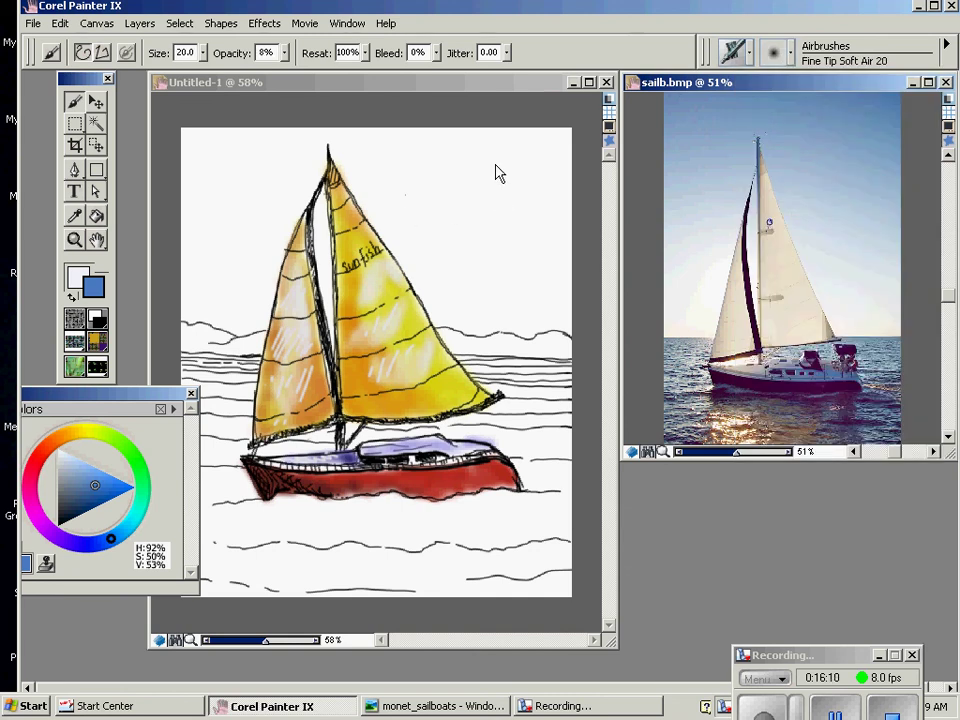
mouse_move(431, 152)
left_mouse_down()
mouse_move(551, 178)
mouse_move(527, 154)
mouse_move(441, 139)
mouse_move(578, 154)
mouse_move(535, 124)
mouse_move(524, 207)
mouse_move(538, 205)
mouse_move(426, 210)
mouse_move(508, 239)
mouse_move(340, 162)
mouse_move(385, 217)
mouse_move(422, 214)
mouse_move(404, 213)
mouse_move(505, 226)
left_mouse_up()
mouse_move(345, 168)
left_mouse_down()
mouse_move(446, 146)
mouse_move(358, 132)
mouse_move(242, 149)
mouse_move(295, 207)
mouse_move(322, 166)
mouse_move(308, 148)
mouse_move(218, 131)
mouse_move(221, 155)
mouse_move(273, 187)
mouse_move(276, 215)
mouse_move(183, 203)
mouse_move(193, 224)
mouse_move(257, 248)
mouse_move(210, 244)
mouse_move(190, 195)
mouse_move(186, 229)
mouse_move(183, 217)
mouse_move(233, 229)
mouse_move(243, 204)
mouse_move(207, 134)
mouse_move(299, 168)
mouse_move(287, 138)
mouse_move(305, 200)
mouse_move(277, 264)
mouse_move(191, 258)
mouse_move(249, 272)
mouse_move(186, 264)
left_mouse_up()
mouse_move(313, 221)
left_mouse_down()
mouse_move(326, 276)
mouse_move(322, 207)
mouse_move(330, 330)
left_mouse_up()
mouse_move(422, 213)
left_mouse_down()
mouse_move(494, 238)
mouse_move(566, 245)
mouse_move(487, 186)
mouse_move(516, 182)
mouse_move(598, 201)
mouse_move(482, 198)
mouse_move(440, 243)
mouse_move(575, 280)
left_mouse_up()
- Blend the blue sky strokes around the sails with the Soft Blender Stump 20 from Blenders
left_click(740, 52)
left_click(758, 146)
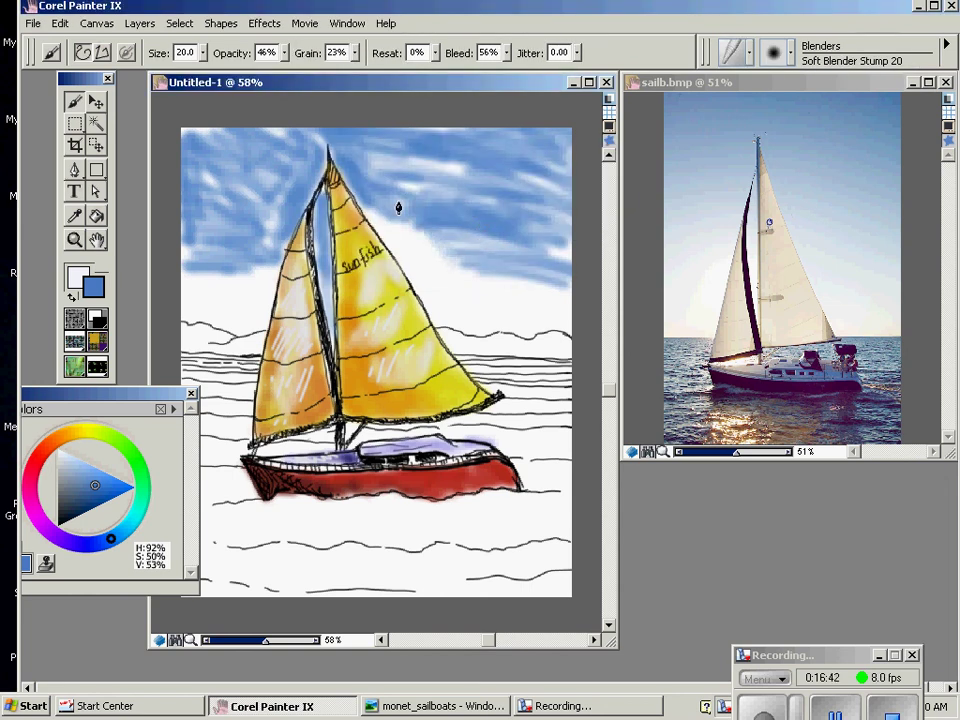
mouse_move(442, 275)
left_mouse_down()
mouse_move(402, 255)
mouse_move(367, 208)
mouse_move(398, 228)
mouse_move(366, 166)
mouse_move(338, 141)
mouse_move(443, 179)
mouse_move(565, 243)
mouse_move(453, 131)
mouse_move(584, 201)
mouse_move(560, 125)
mouse_move(576, 290)
mouse_move(497, 242)
mouse_move(541, 315)
mouse_move(441, 242)
mouse_move(444, 277)
mouse_move(428, 269)
mouse_move(473, 286)
mouse_move(482, 227)
mouse_move(396, 136)
mouse_move(516, 177)
mouse_move(589, 179)
mouse_move(454, 224)
mouse_move(565, 271)
mouse_move(469, 299)
mouse_move(575, 325)
mouse_move(472, 279)
mouse_move(541, 256)
mouse_move(526, 233)
mouse_move(367, 181)
mouse_move(517, 178)
mouse_move(544, 147)
left_mouse_up()
mouse_move(342, 137)
left_mouse_down()
mouse_move(294, 169)
mouse_move(201, 143)
mouse_move(266, 137)
mouse_move(300, 169)
mouse_move(277, 252)
mouse_move(261, 252)
mouse_move(214, 166)
mouse_move(271, 186)
left_mouse_up()
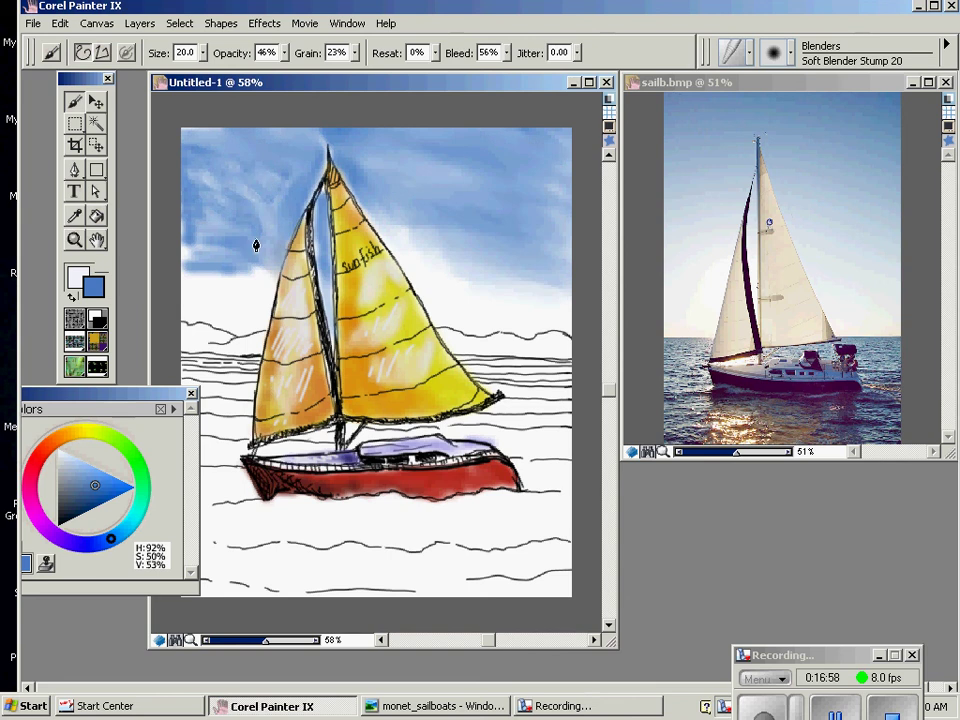
mouse_move(223, 239)
left_mouse_down()
mouse_move(184, 261)
mouse_move(227, 285)
mouse_move(169, 199)
mouse_move(177, 156)
left_mouse_up()
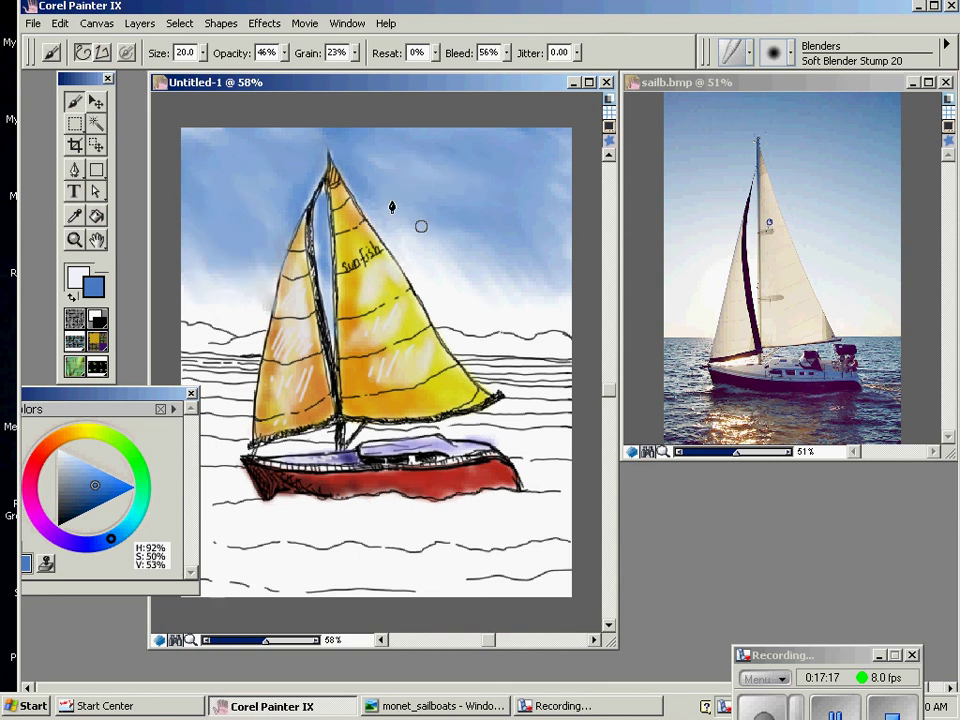
- Airbrush a pink band (H 21%, S 65%, V 76%) above the hills with Fine Tip Soft Air 20 and blend it with Grainy Blender 20
left_click(31, 501)
left_click(83, 468)
left_click(780, 55)
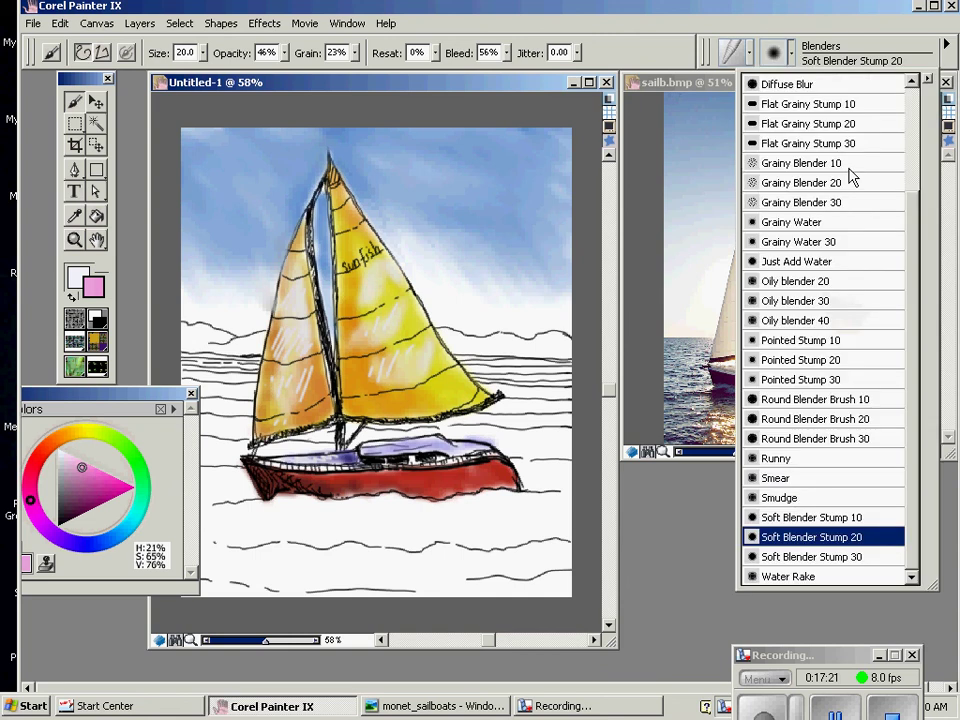
left_click(825, 184)
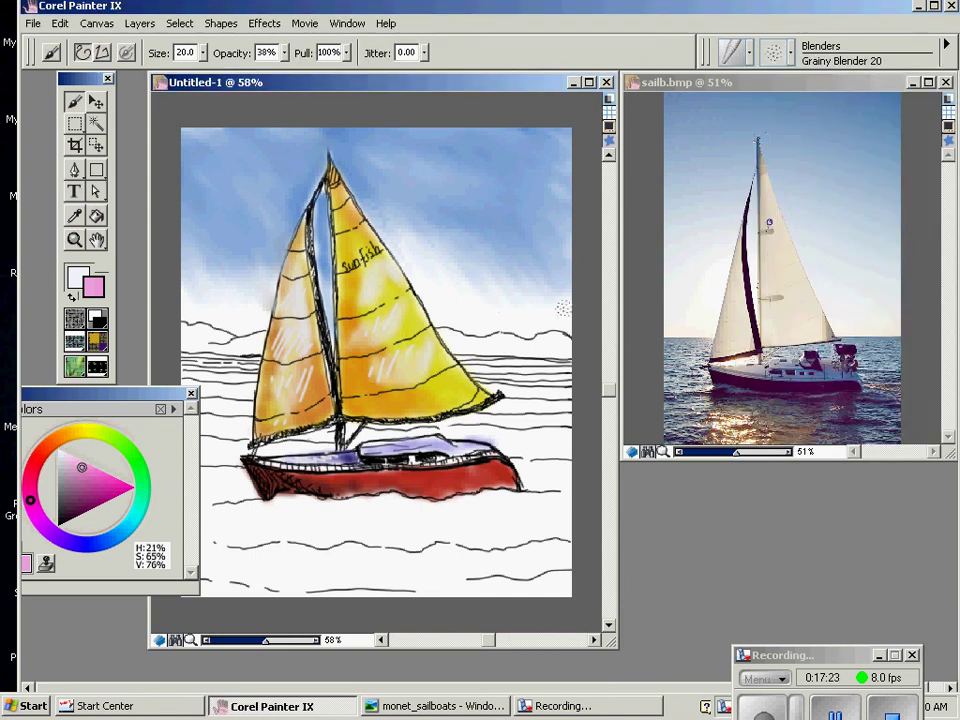
left_click(746, 52)
scroll(910, 267, "up", 2)
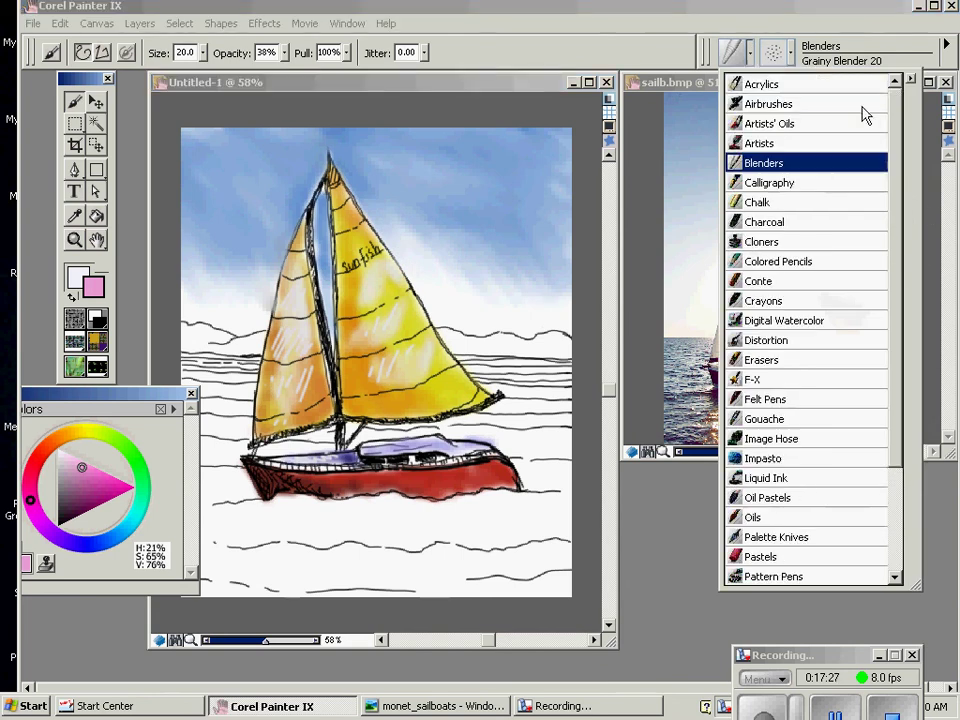
left_click(762, 104)
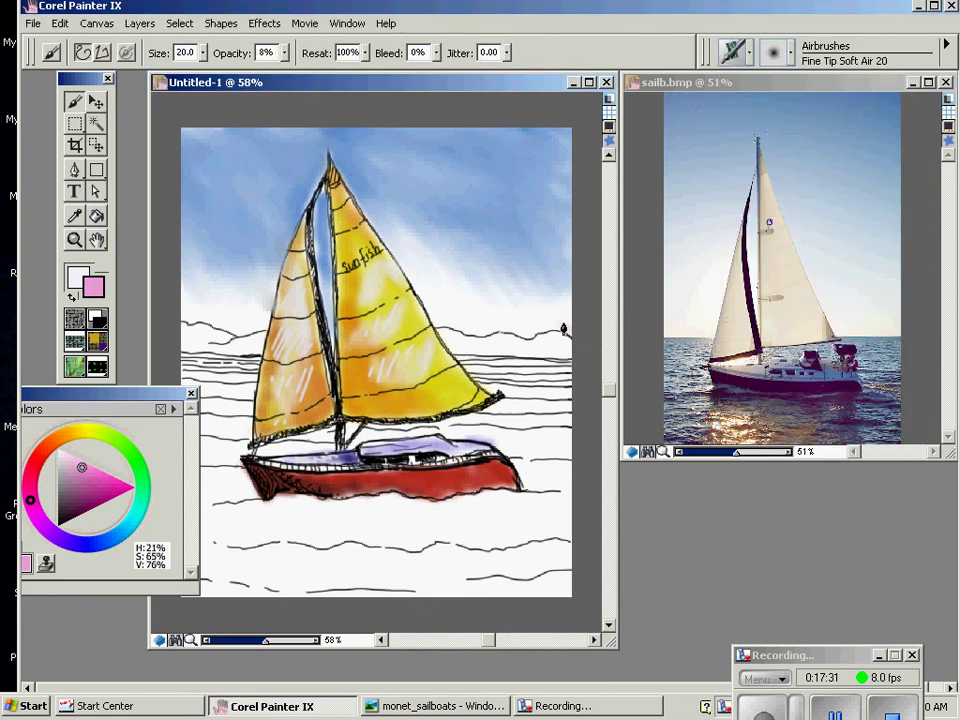
left_click_drag(567, 330, 432, 322)
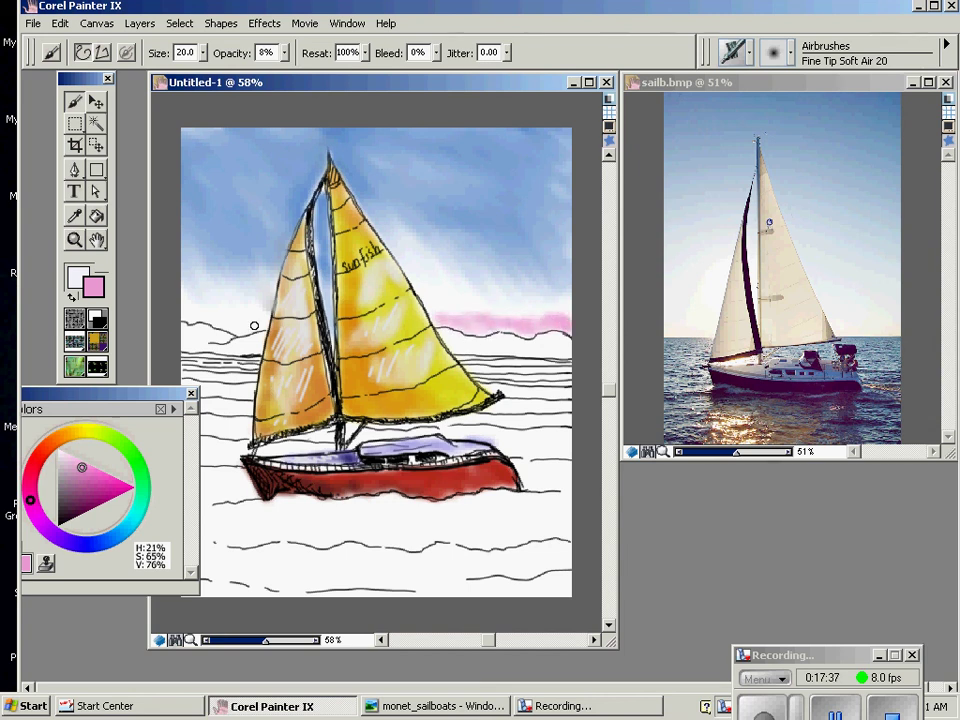
mouse_move(217, 326)
left_mouse_down()
mouse_move(173, 309)
mouse_move(259, 331)
mouse_move(194, 321)
left_mouse_up()
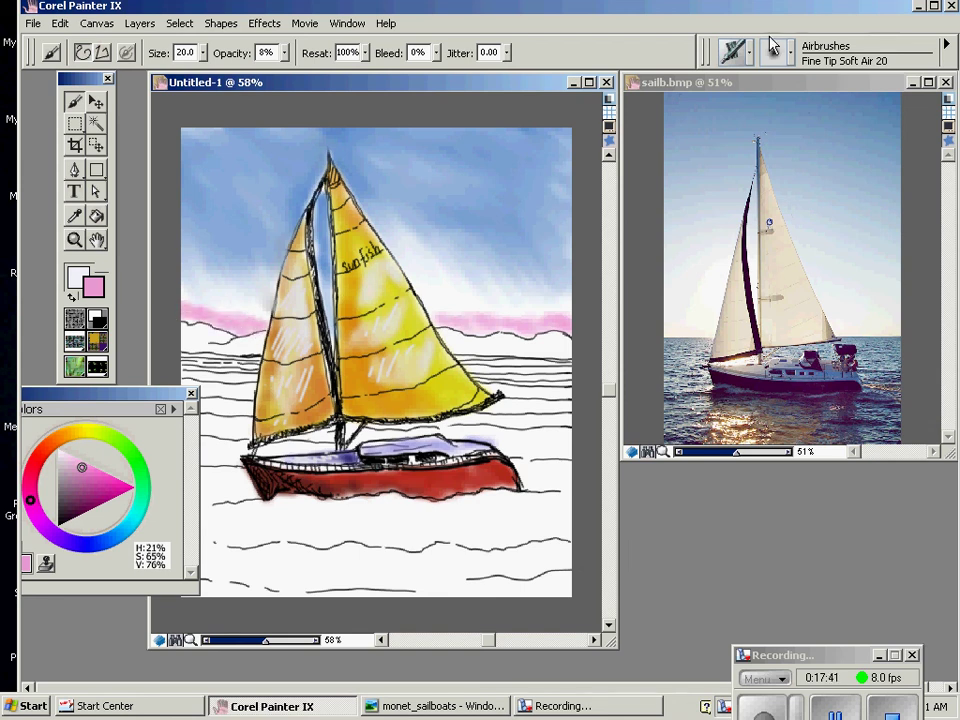
left_click(733, 52)
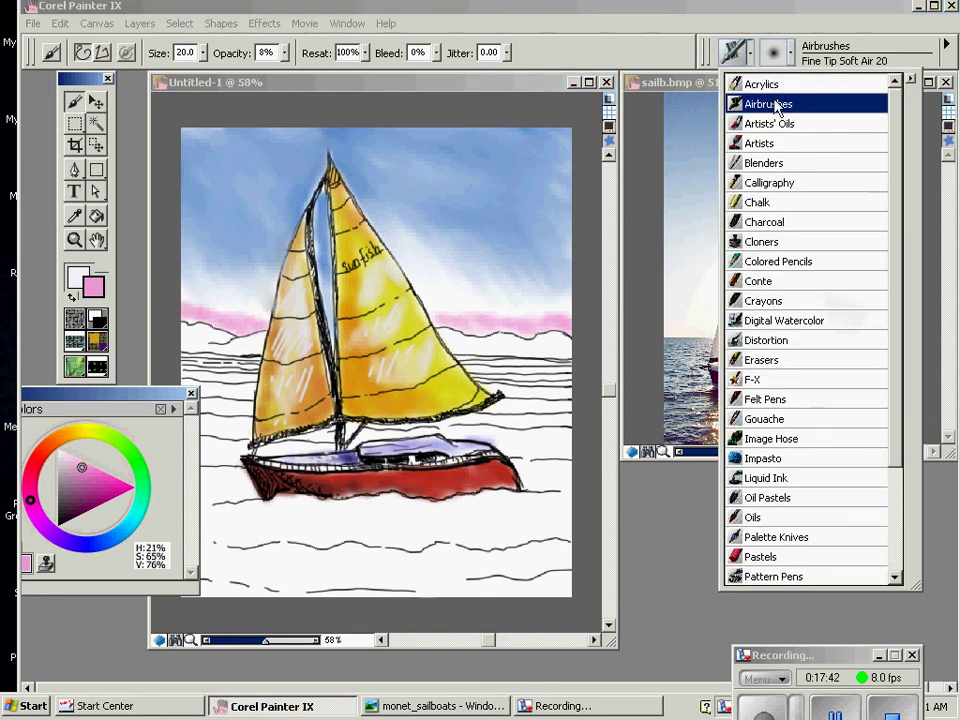
left_click(763, 164)
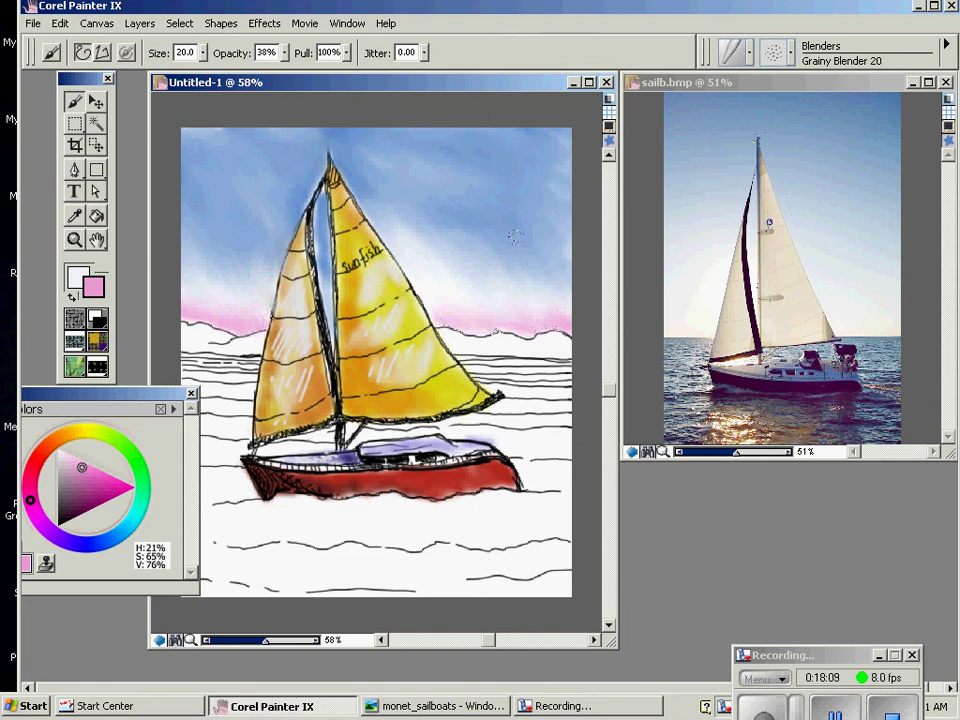
- With Fine Tip Soft Air 20 in light violet-blue (H 98%, S 65%, V 76%), paint wave shading below the hull and across the foreground
left_click(91, 545)
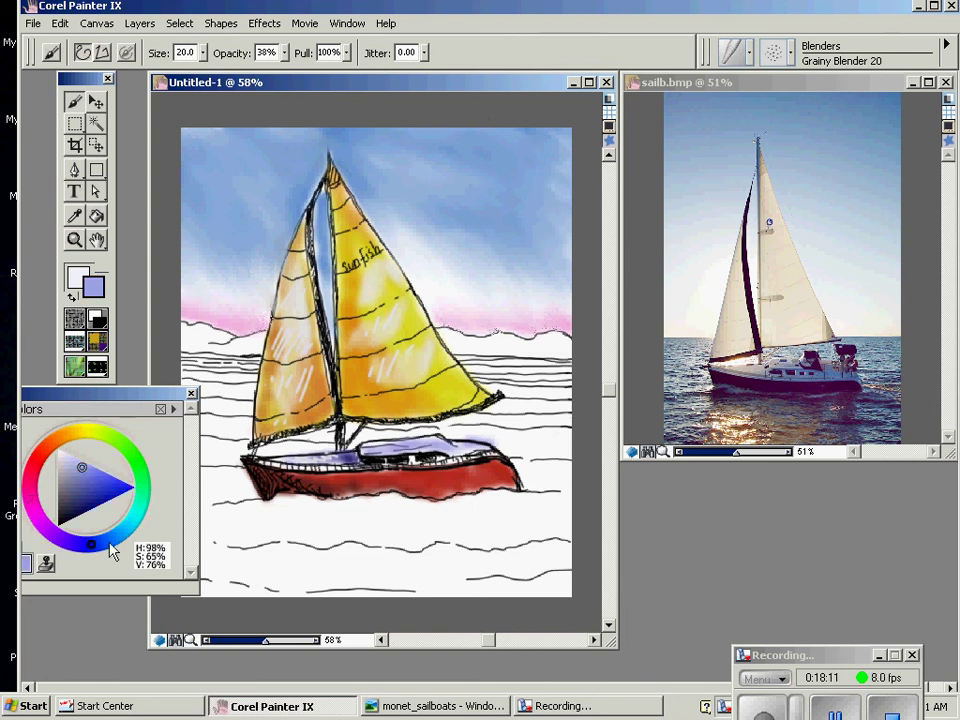
left_click(750, 54)
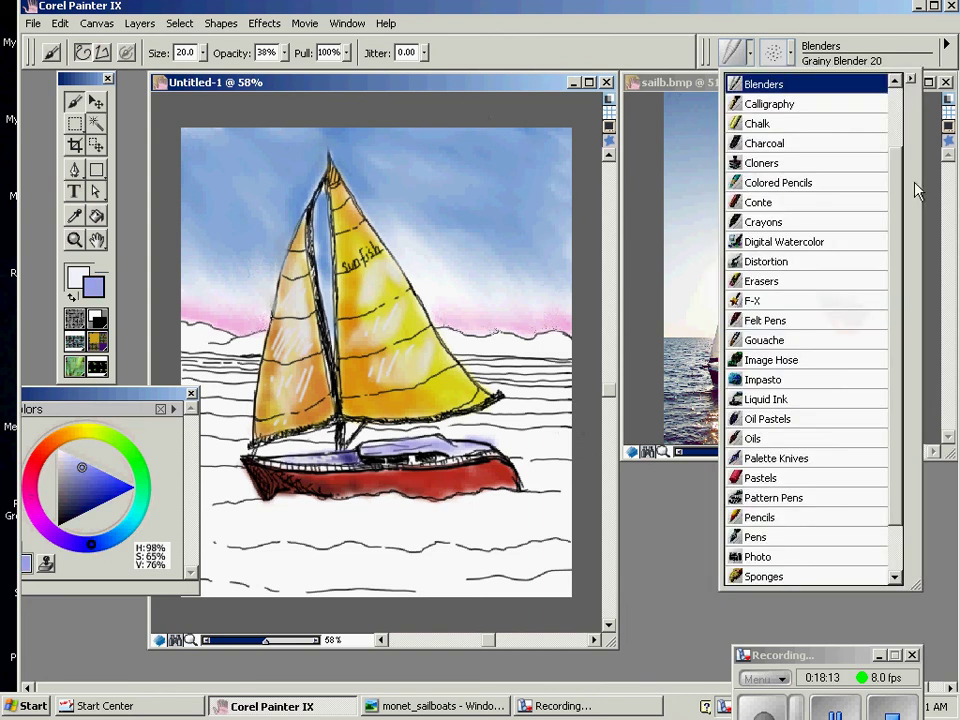
scroll(770, 118, "up", 2)
left_click(765, 105)
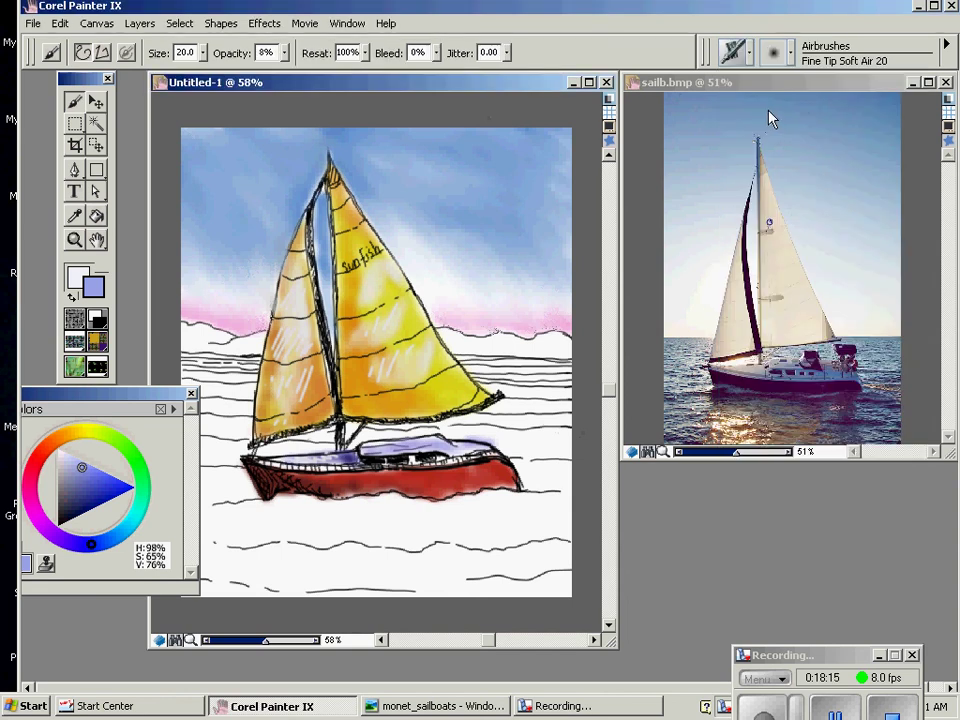
left_click_drag(185, 398, 117, 418)
mouse_move(322, 556)
left_mouse_down()
mouse_move(474, 567)
mouse_move(445, 551)
mouse_move(530, 568)
mouse_move(594, 563)
left_mouse_up()
left_click_drag(391, 556, 182, 551)
mouse_move(464, 511)
left_mouse_down()
mouse_move(520, 502)
mouse_move(575, 512)
left_mouse_up()
- Deepen the foreground waves and paint the sea beside the boat in darker blue (H 98%, S 81%, V 30%)
mouse_move(40, 525)
left_mouse_down()
mouse_move(31, 540)
mouse_move(28, 523)
left_mouse_up()
mouse_move(392, 515)
left_mouse_down()
mouse_move(373, 506)
mouse_move(571, 494)
left_mouse_up()
left_click_drag(367, 510, 182, 507)
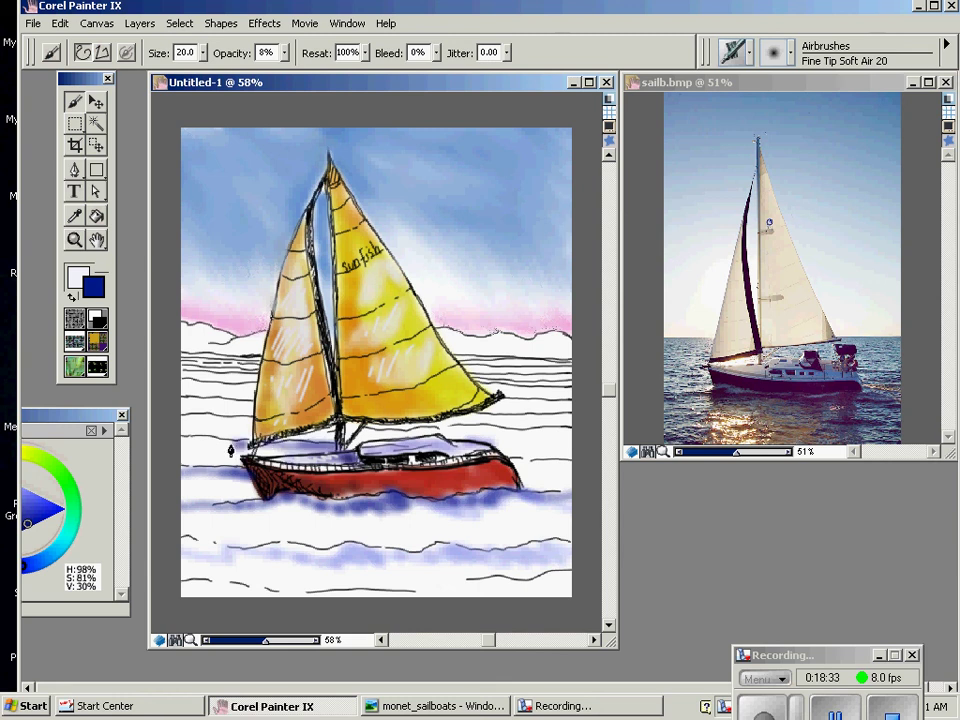
mouse_move(275, 550)
left_mouse_down()
mouse_move(428, 566)
mouse_move(453, 553)
mouse_move(492, 563)
mouse_move(527, 556)
left_mouse_up()
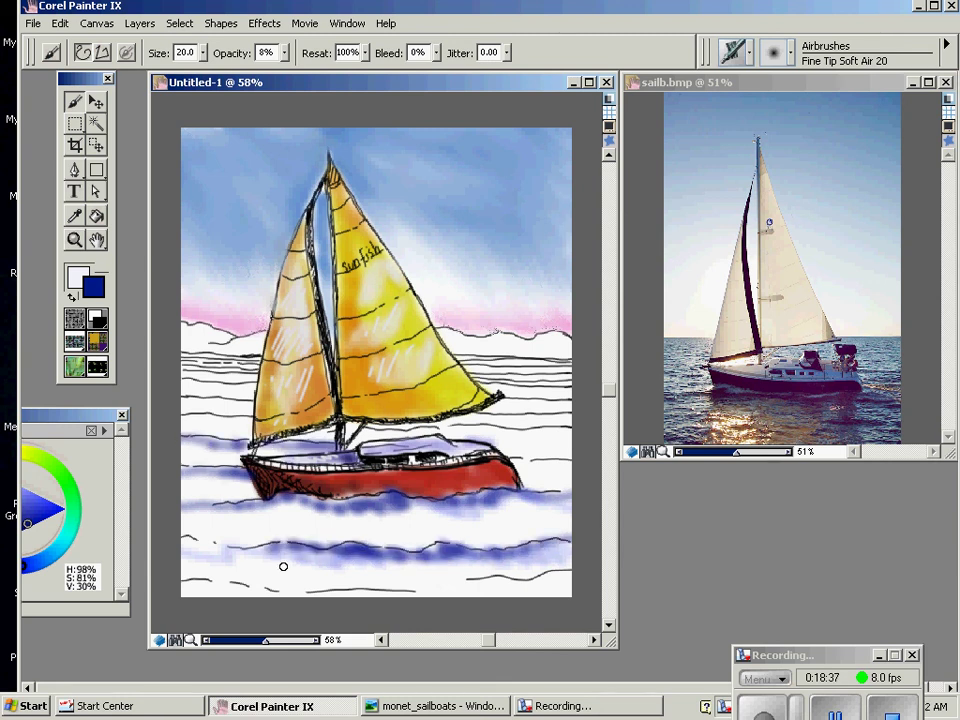
mouse_move(275, 557)
left_mouse_down()
mouse_move(180, 553)
mouse_move(373, 572)
mouse_move(555, 563)
mouse_move(505, 588)
mouse_move(495, 579)
mouse_move(537, 592)
mouse_move(553, 574)
mouse_move(416, 587)
mouse_move(403, 600)
mouse_move(253, 596)
mouse_move(208, 581)
mouse_move(175, 544)
left_mouse_up()
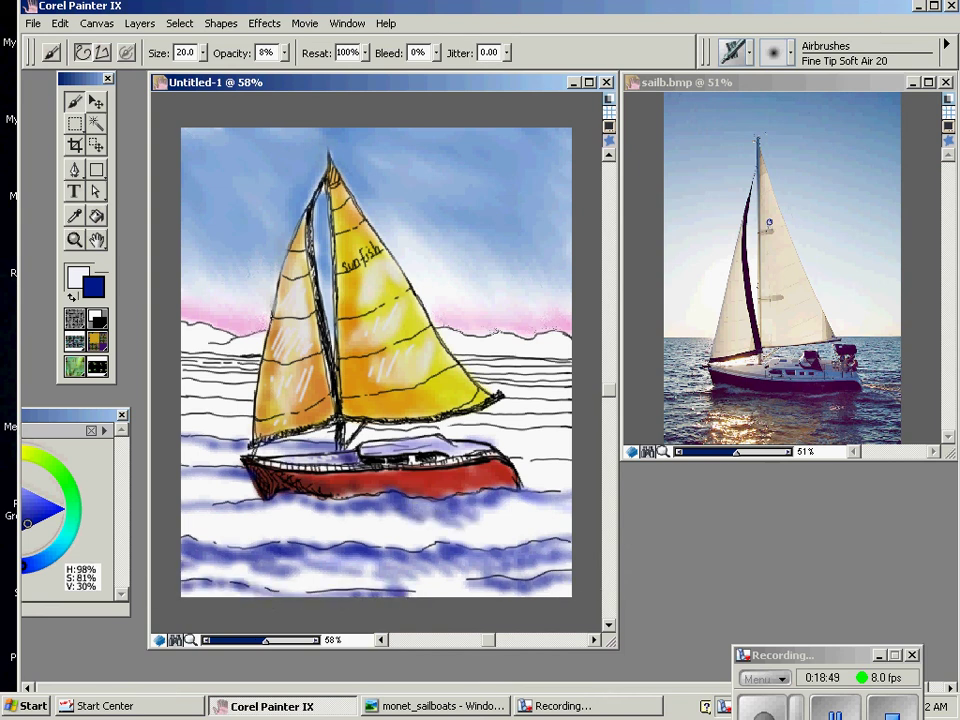
mouse_move(509, 520)
left_mouse_down()
mouse_move(514, 501)
mouse_move(556, 502)
left_mouse_up()
mouse_move(367, 514)
left_mouse_down()
mouse_move(284, 511)
mouse_move(276, 524)
mouse_move(185, 512)
left_mouse_up()
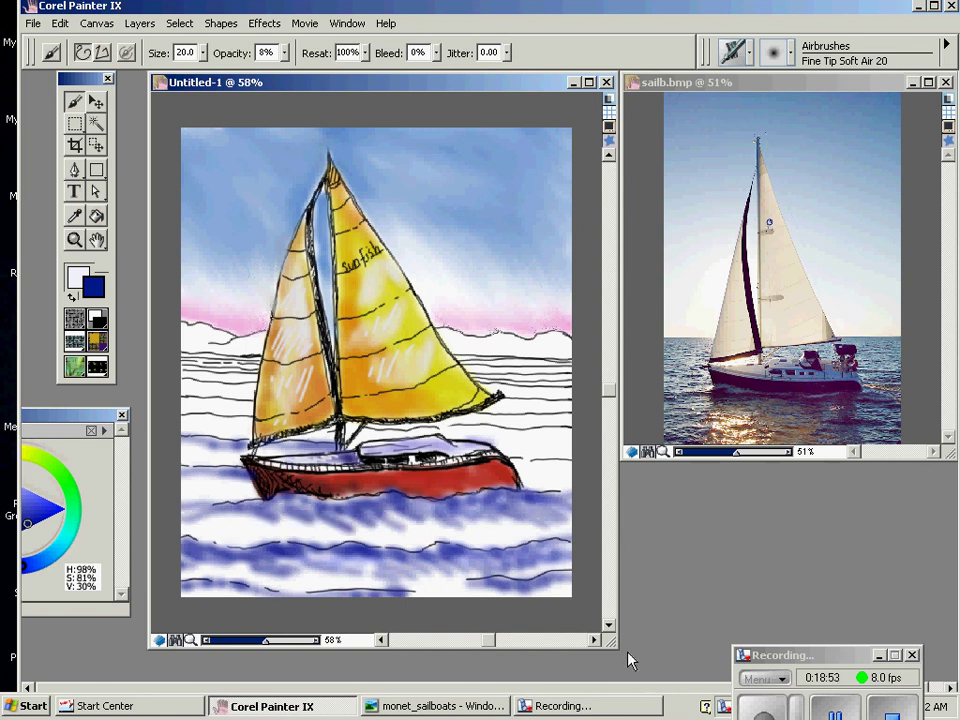
mouse_move(534, 463)
left_mouse_down()
mouse_move(562, 439)
mouse_move(469, 436)
mouse_move(511, 418)
mouse_move(540, 426)
mouse_move(465, 414)
mouse_move(562, 405)
mouse_move(503, 405)
left_mouse_up()
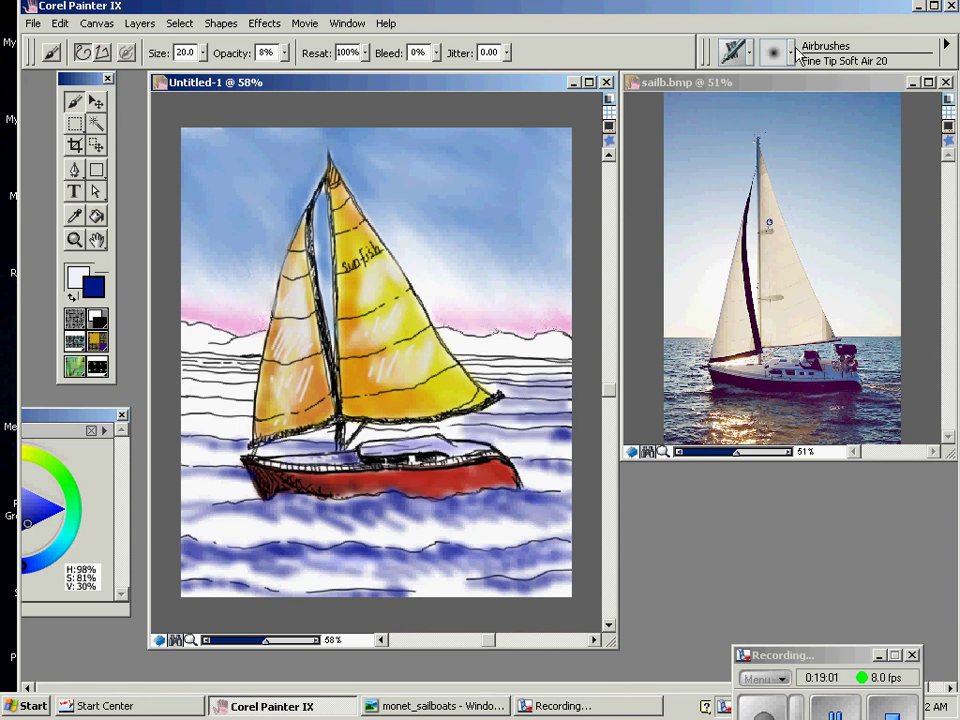
- Add thin blue ripples near the horizon with Fine Detail Air 5 and shade the distant water with Fine Tip Soft Air 20
left_click(845, 55)
left_click(828, 145)
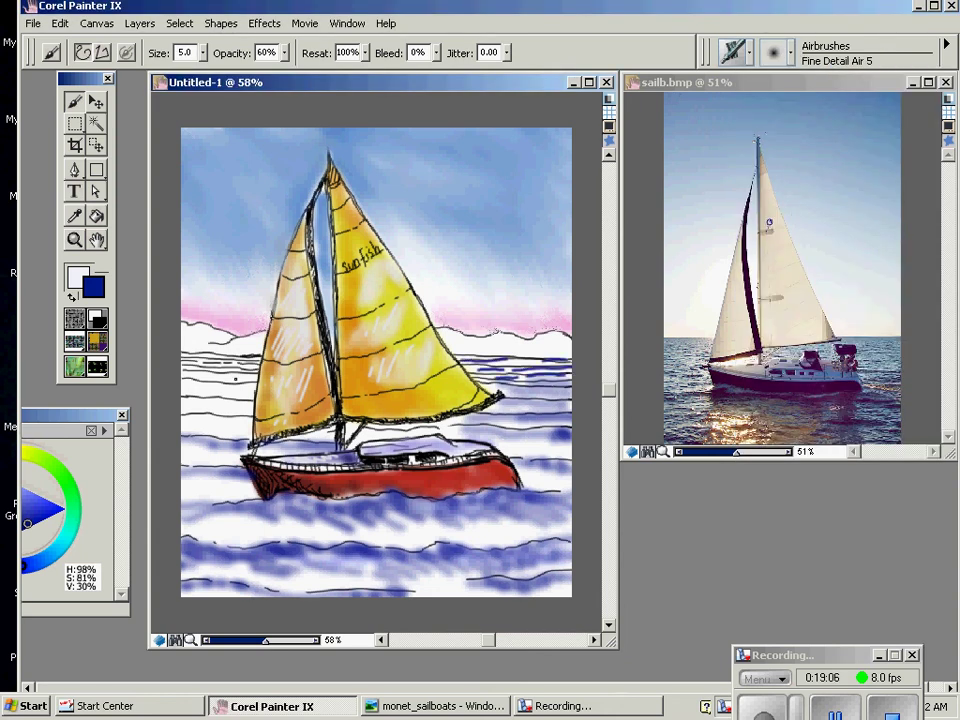
left_click(795, 60)
left_click(800, 203)
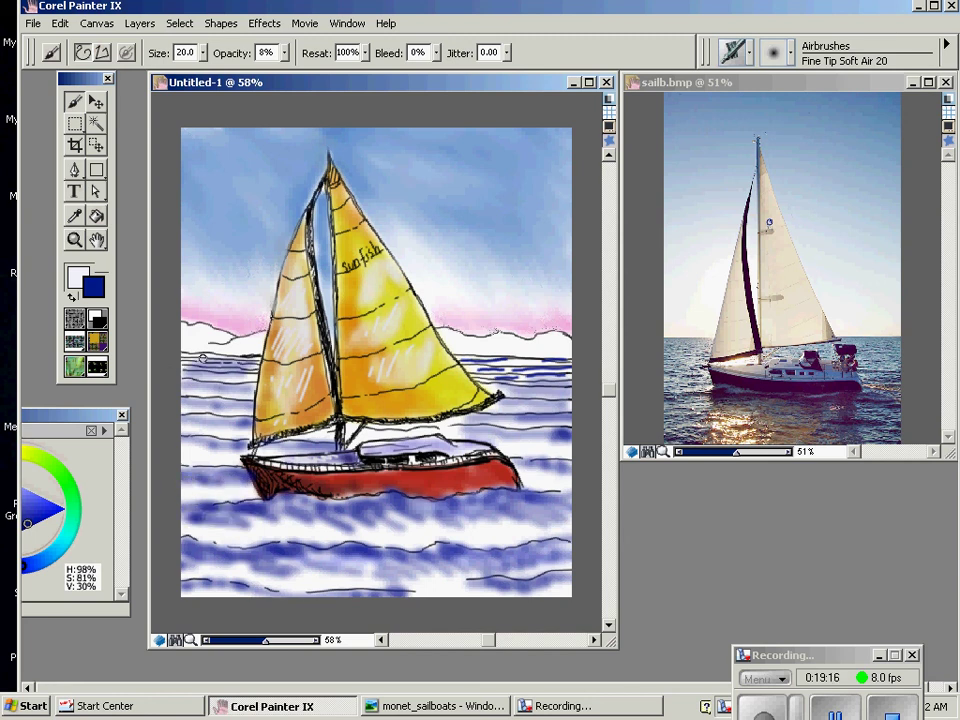
- Airbrush the distant hills green on both sides of the sails and return the colour to dark blue (H 96%, S 81%, V 30%)
mouse_move(70, 515)
left_mouse_down()
mouse_move(91, 490)
mouse_move(70, 494)
left_mouse_up()
mouse_move(237, 341)
left_mouse_down()
mouse_move(185, 351)
mouse_move(218, 341)
mouse_move(199, 334)
mouse_move(234, 346)
mouse_move(171, 337)
left_mouse_up()
mouse_move(444, 338)
left_mouse_down()
mouse_move(556, 356)
mouse_move(561, 338)
left_mouse_up()
left_click(30, 567)
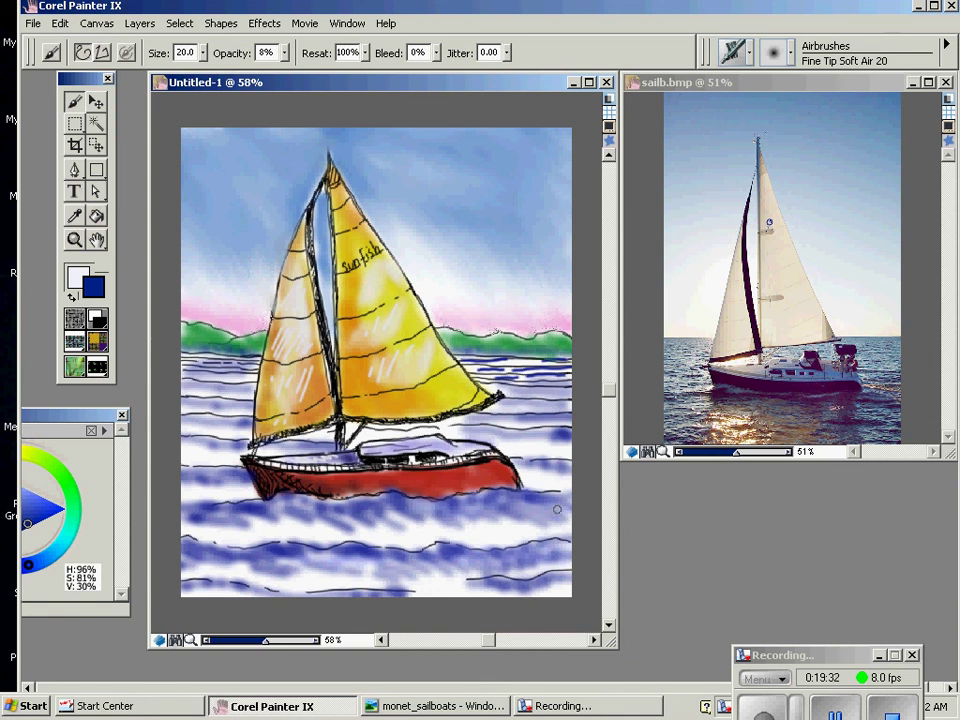
- Blend the bow hatching and the foreground wave strokes with the Grainy Blender 20 from Blenders
left_click(737, 52)
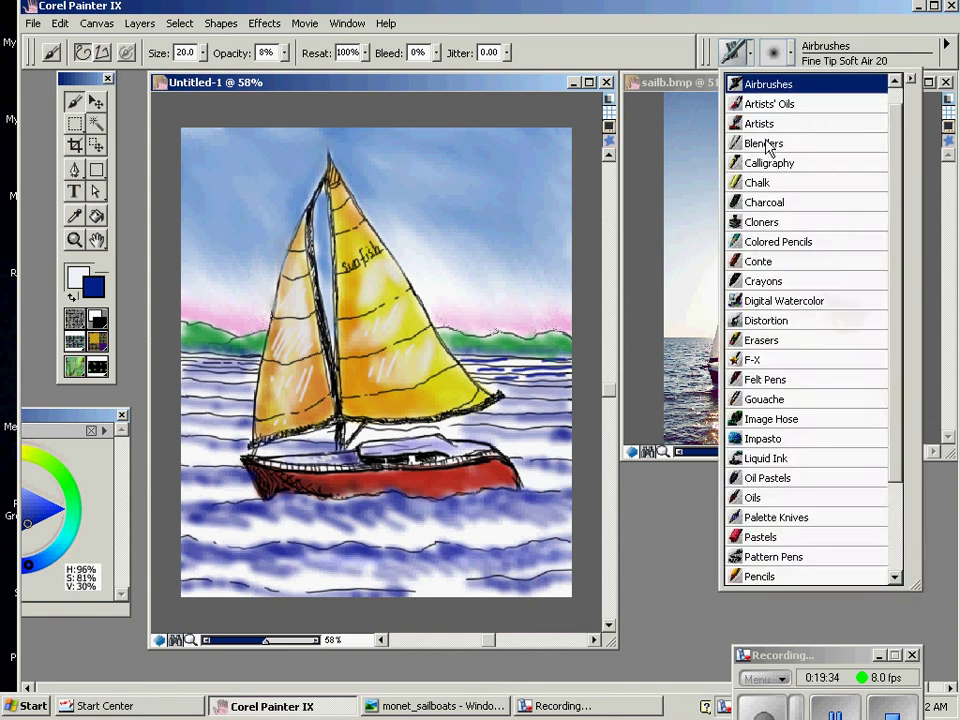
left_click(763, 144)
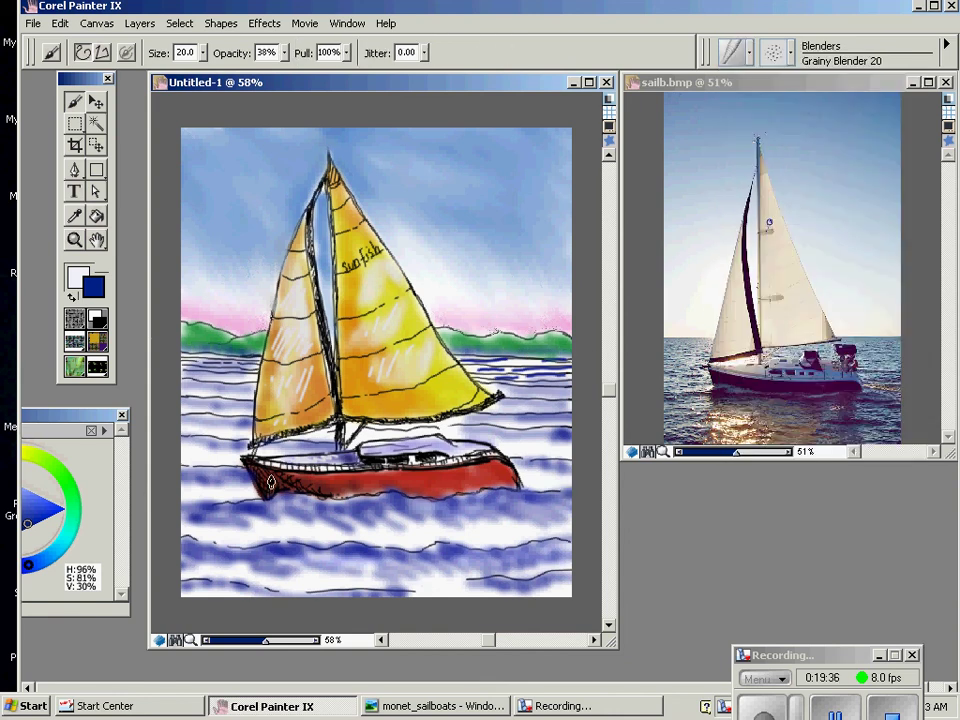
left_click_drag(263, 485, 368, 496)
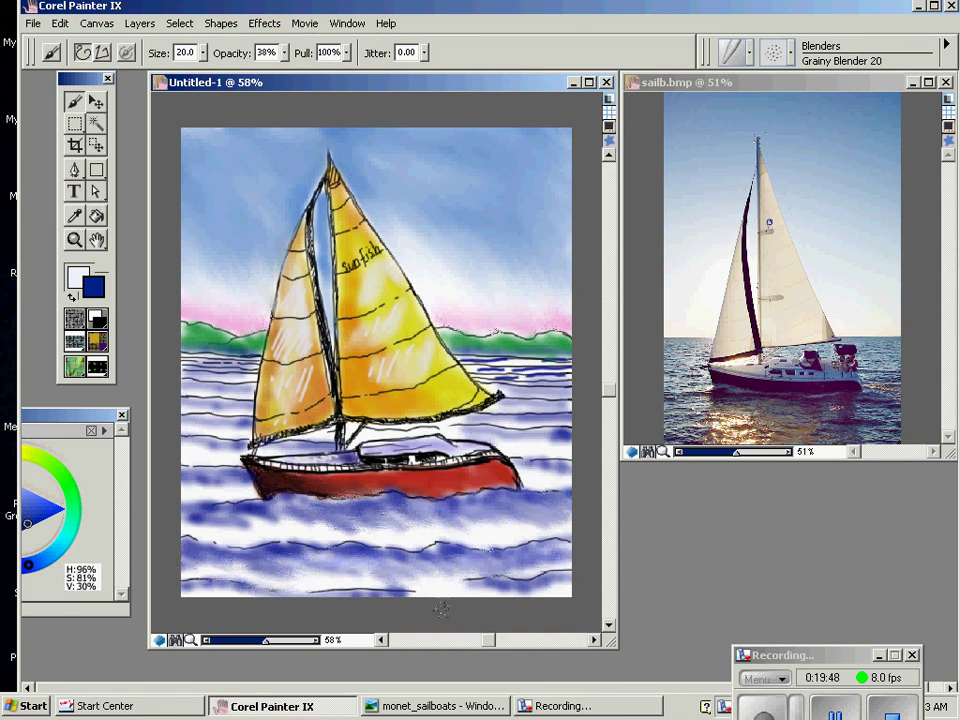
mouse_move(462, 586)
left_mouse_down()
mouse_move(511, 596)
mouse_move(553, 574)
left_mouse_up()
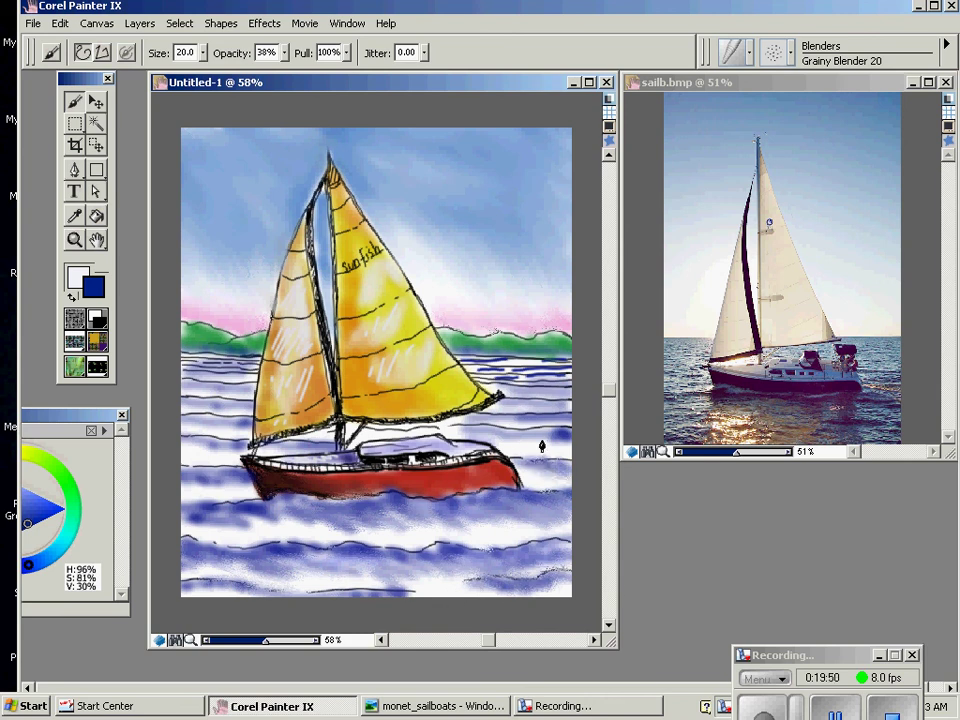
- With Fine Tip Soft Air 20 in dark blue, touch up the water between the boom and the cabin and around the hull
left_click(742, 58)
scroll(800, 140, "up", 1)
left_click(781, 102)
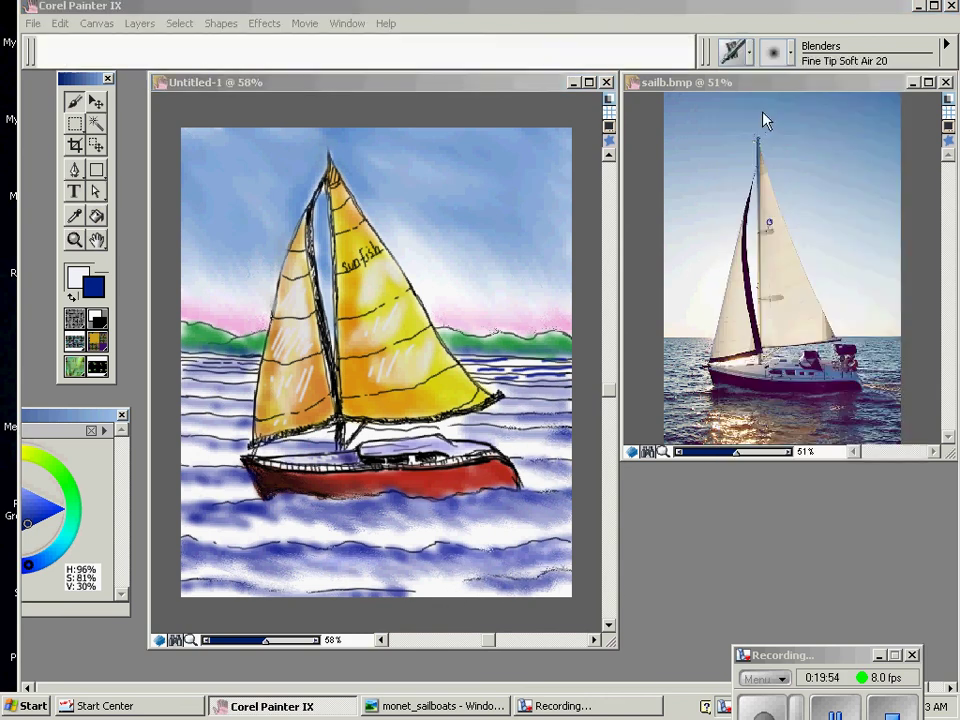
mouse_move(365, 435)
left_mouse_down()
mouse_move(450, 435)
mouse_move(467, 424)
mouse_move(360, 440)
left_mouse_up()
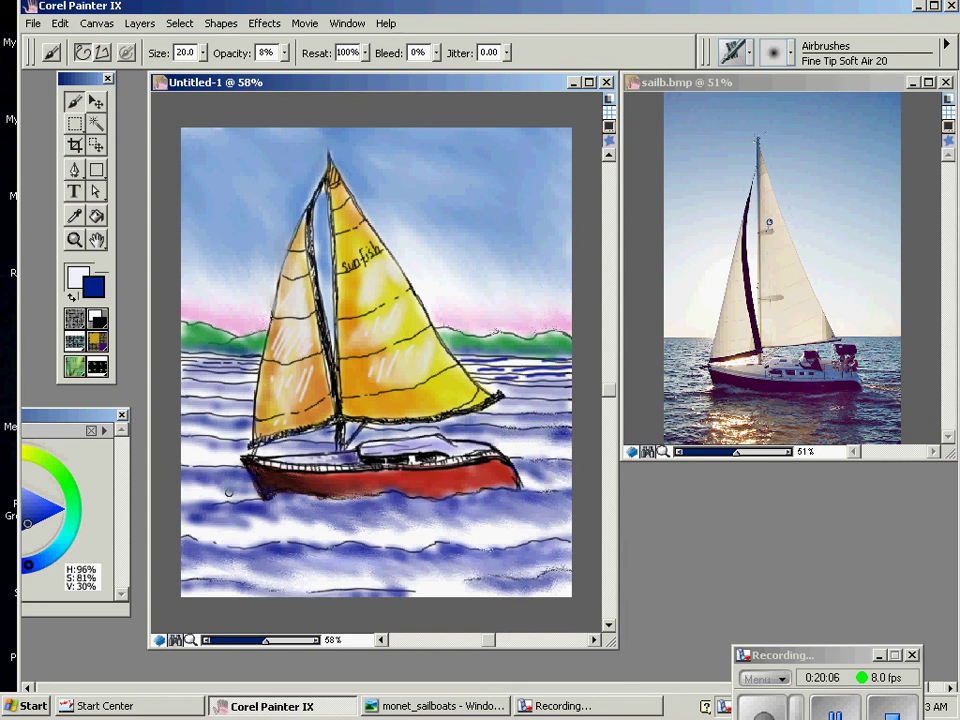
- Reposition the Colors palette and shade the cabin roof in dark navy (H 96%, S 49%, V 18%)
left_click(34, 521)
left_click_drag(71, 416, 100, 395)
left_click(32, 511)
mouse_move(454, 441)
left_mouse_down()
mouse_move(480, 453)
mouse_move(448, 448)
left_mouse_up()
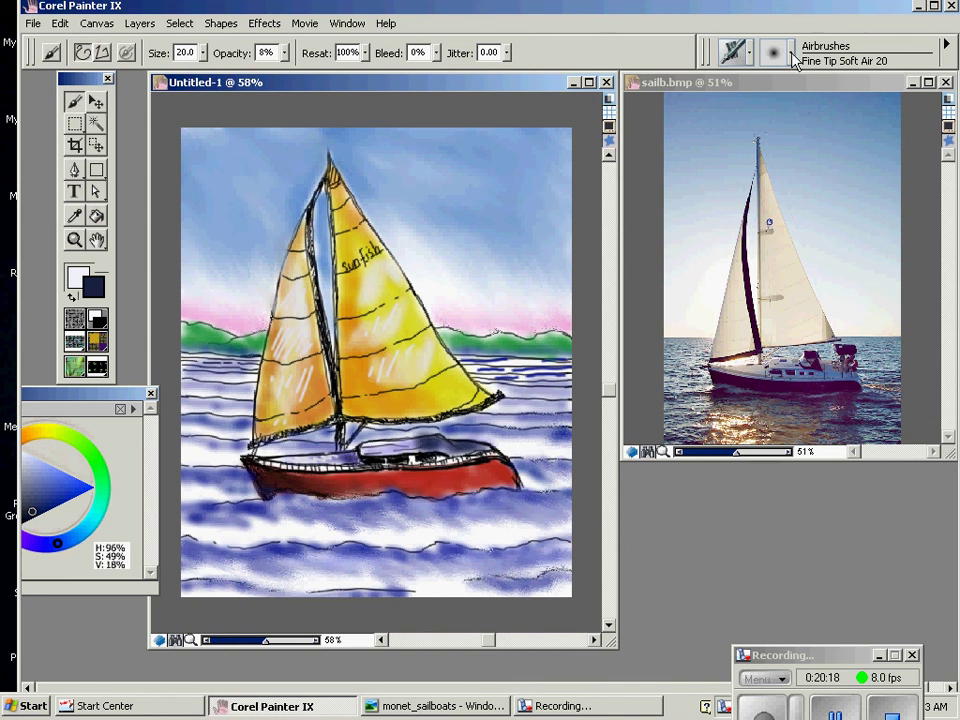
- Sign the lower waves with the artist's name and the year 2007 using Fine Detail Air 3
left_click(825, 60)
left_click(815, 124)
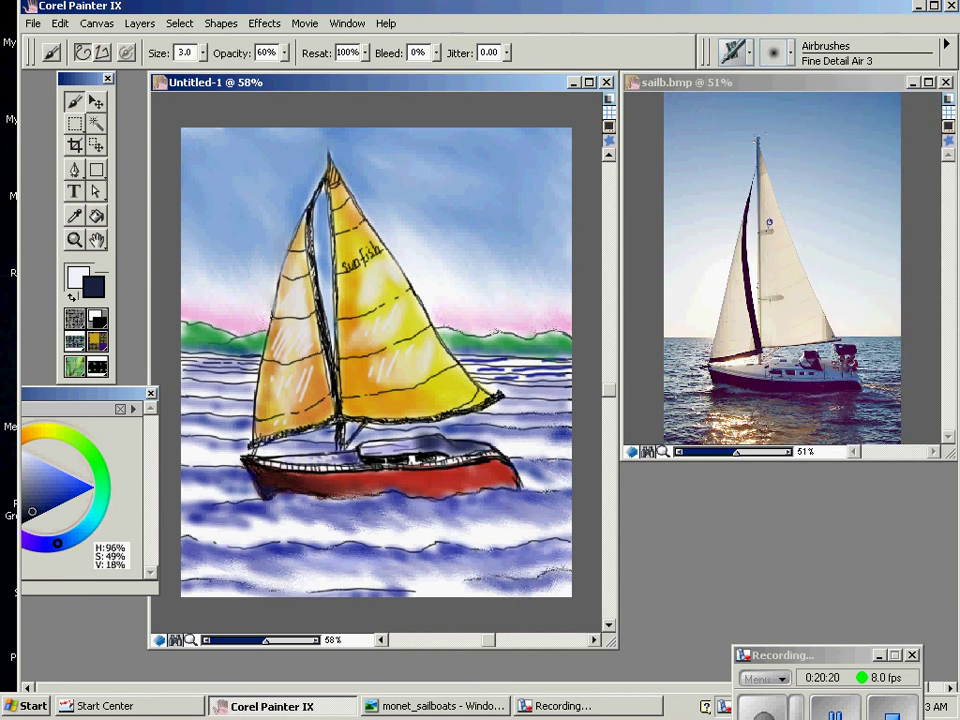
mouse_move(449, 548)
left_mouse_down()
mouse_move(461, 538)
mouse_move(478, 551)
mouse_move(512, 540)
mouse_move(524, 544)
mouse_move(516, 561)
mouse_move(527, 548)
mouse_move(535, 557)
left_mouse_up()
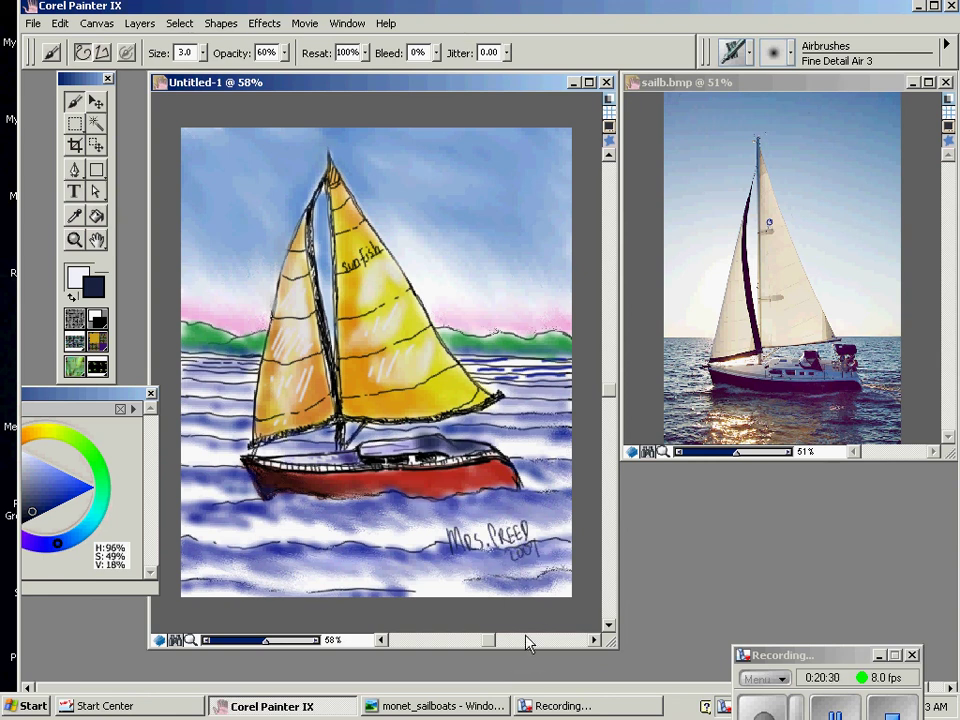
left_click_drag(826, 660, 755, 519)
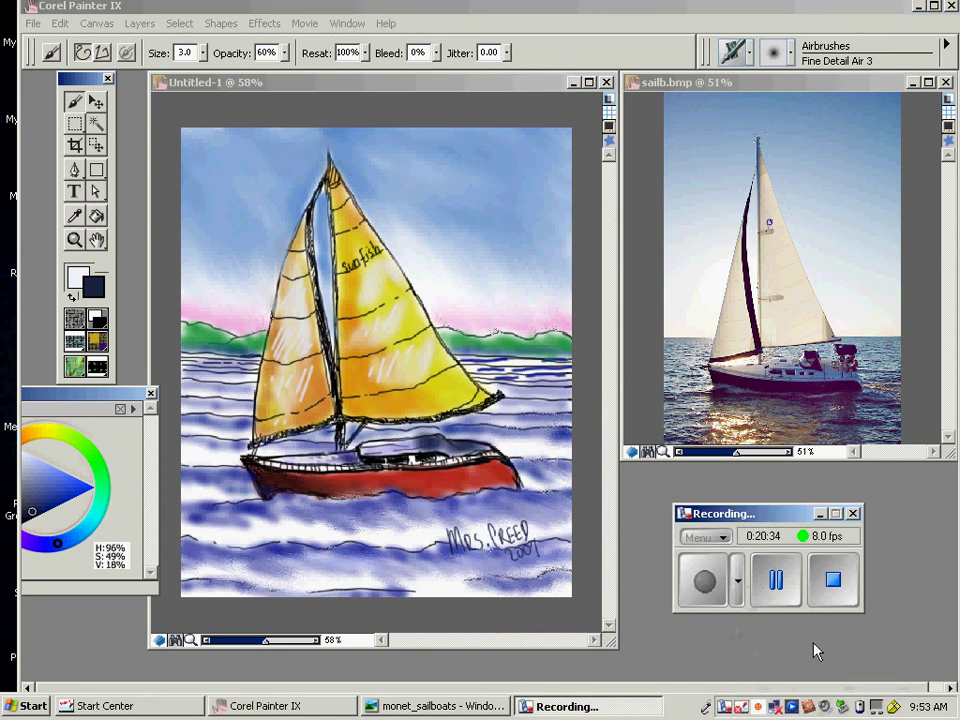